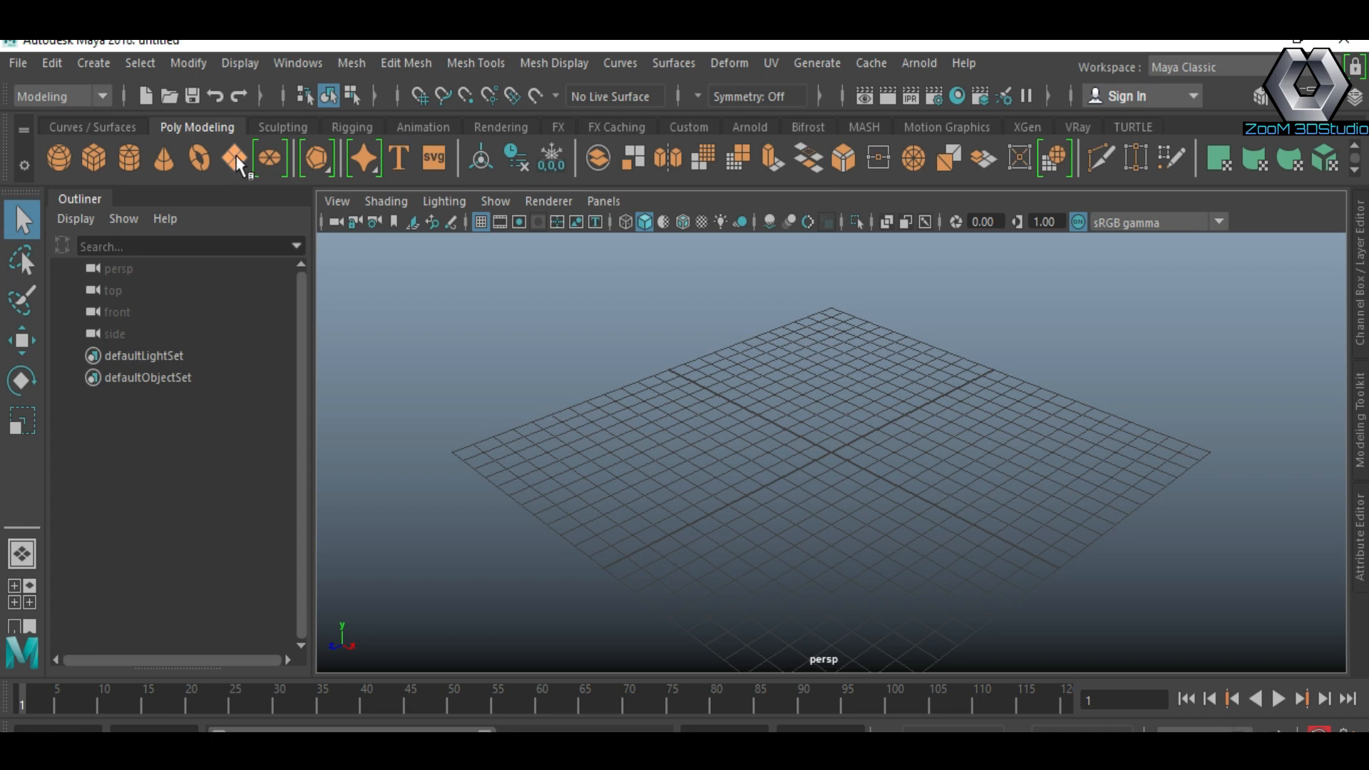
Step: Create a polygon plane and scale it up to form a large ground surface
click(236, 161)
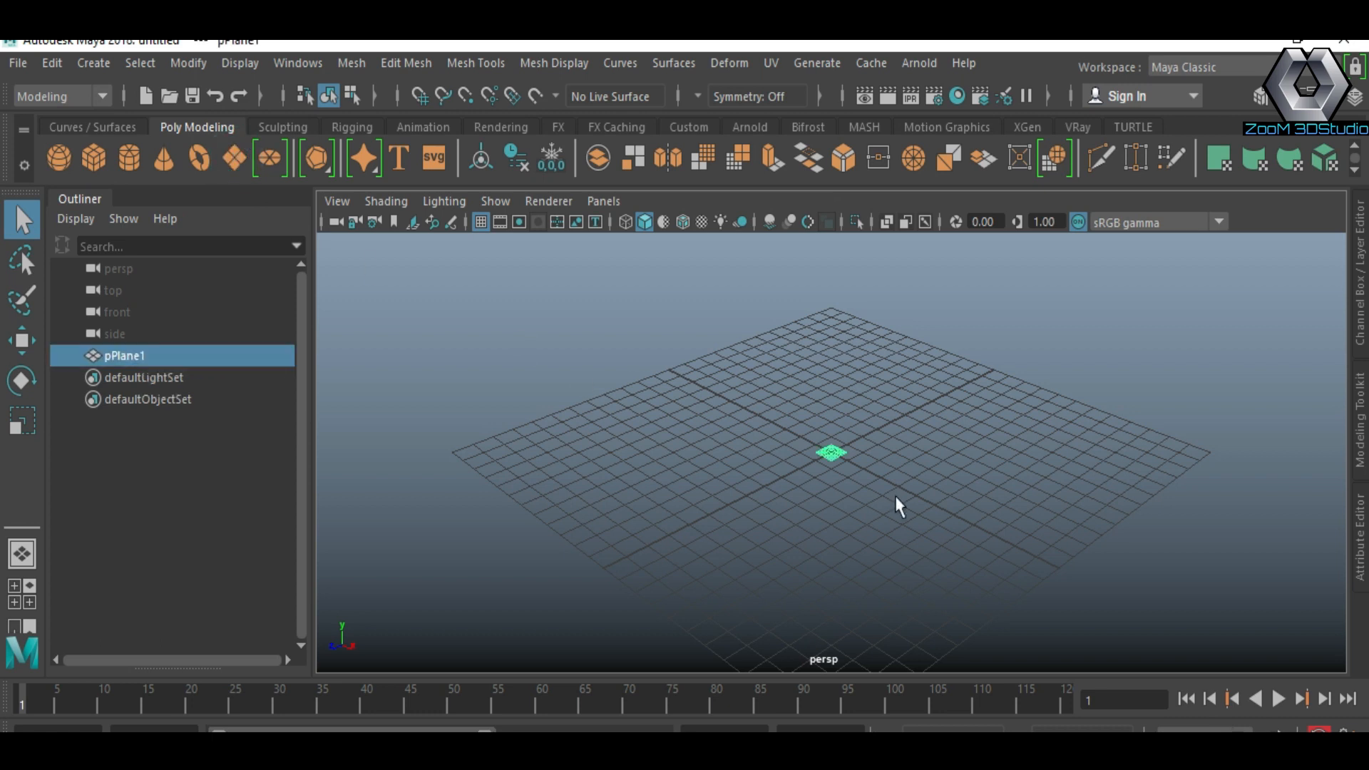
key(r)
middle_drag(931, 505, 1208, 580)
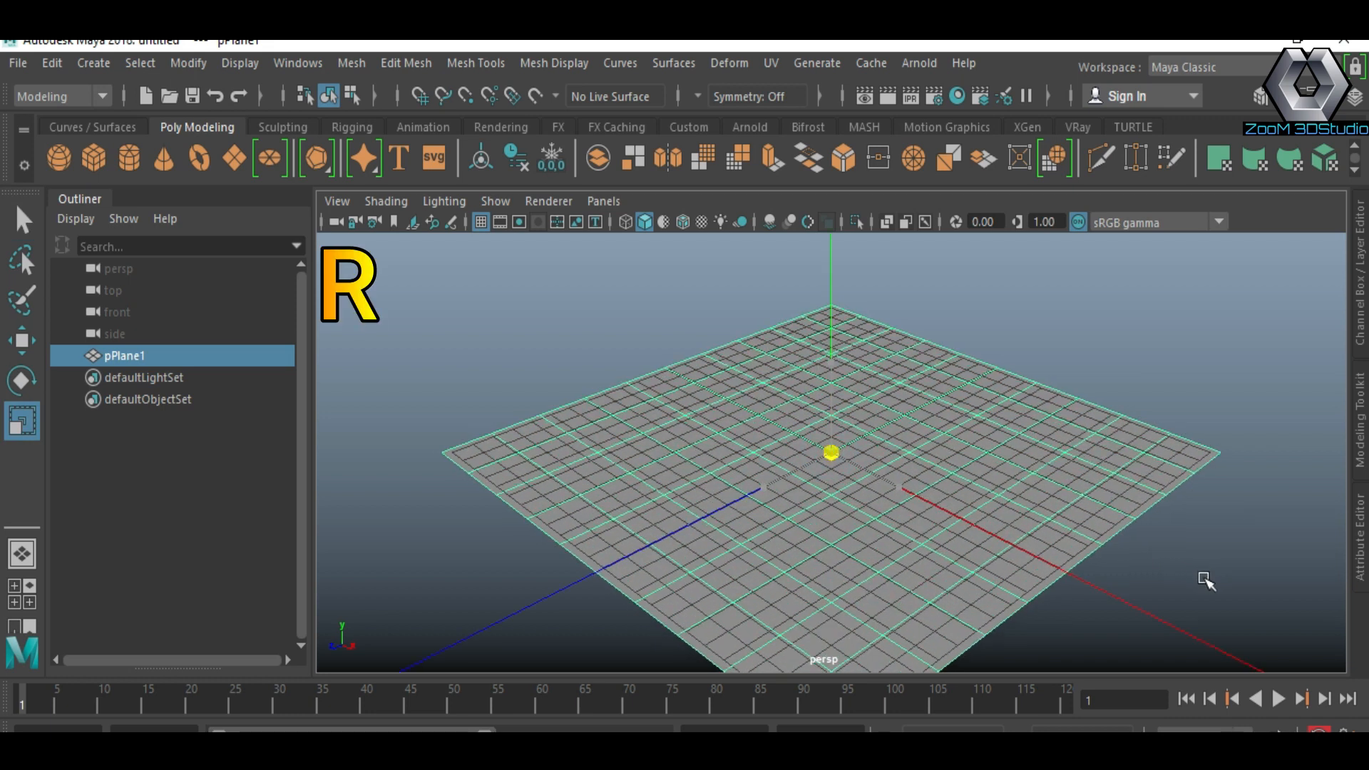
Step: Hide the viewport grid
click(481, 223)
alt+drag(811, 488, 917, 492)
alt+middle_drag(917, 492, 884, 433)
scroll(883, 431, up, 3)
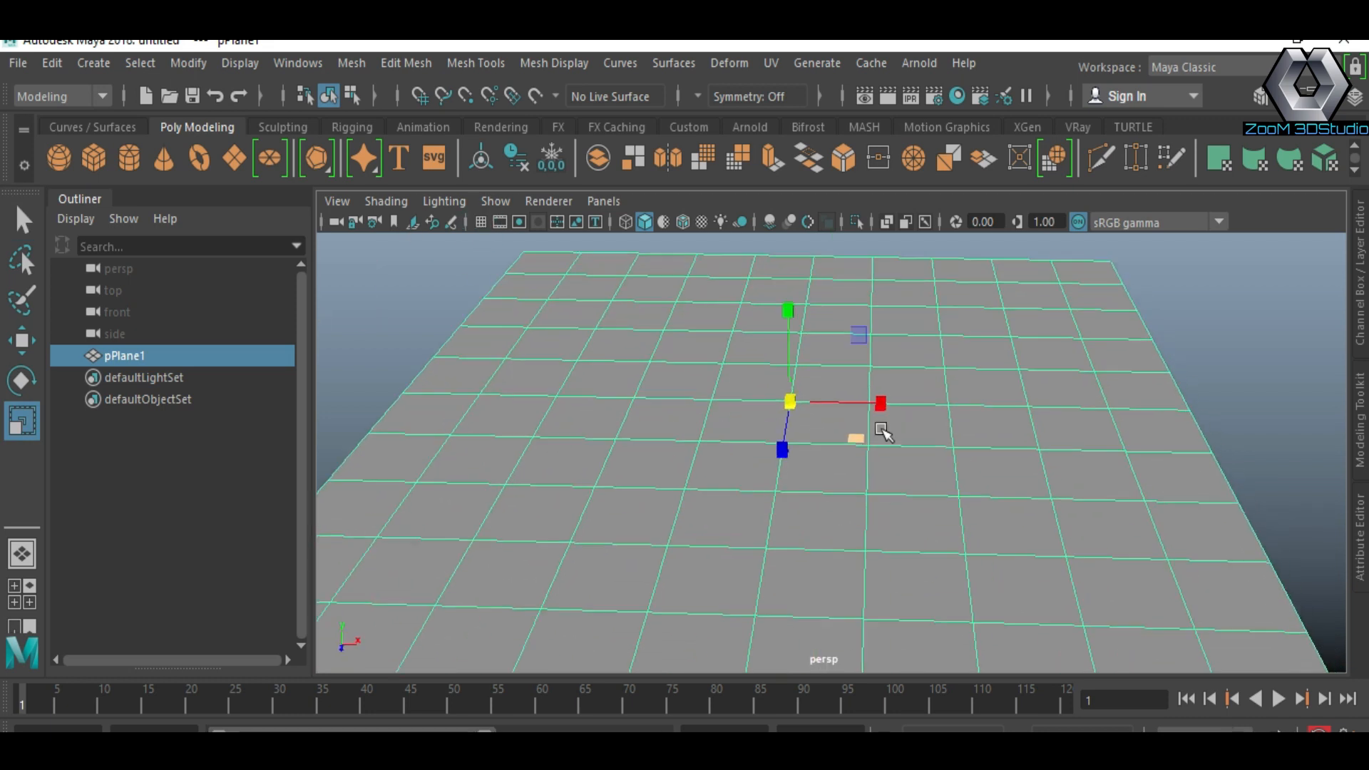
scroll(884, 431, down, 3)
alt+drag(877, 428, 795, 408)
Step: Create a polygon sphere and move it up onto the plane
click(59, 156)
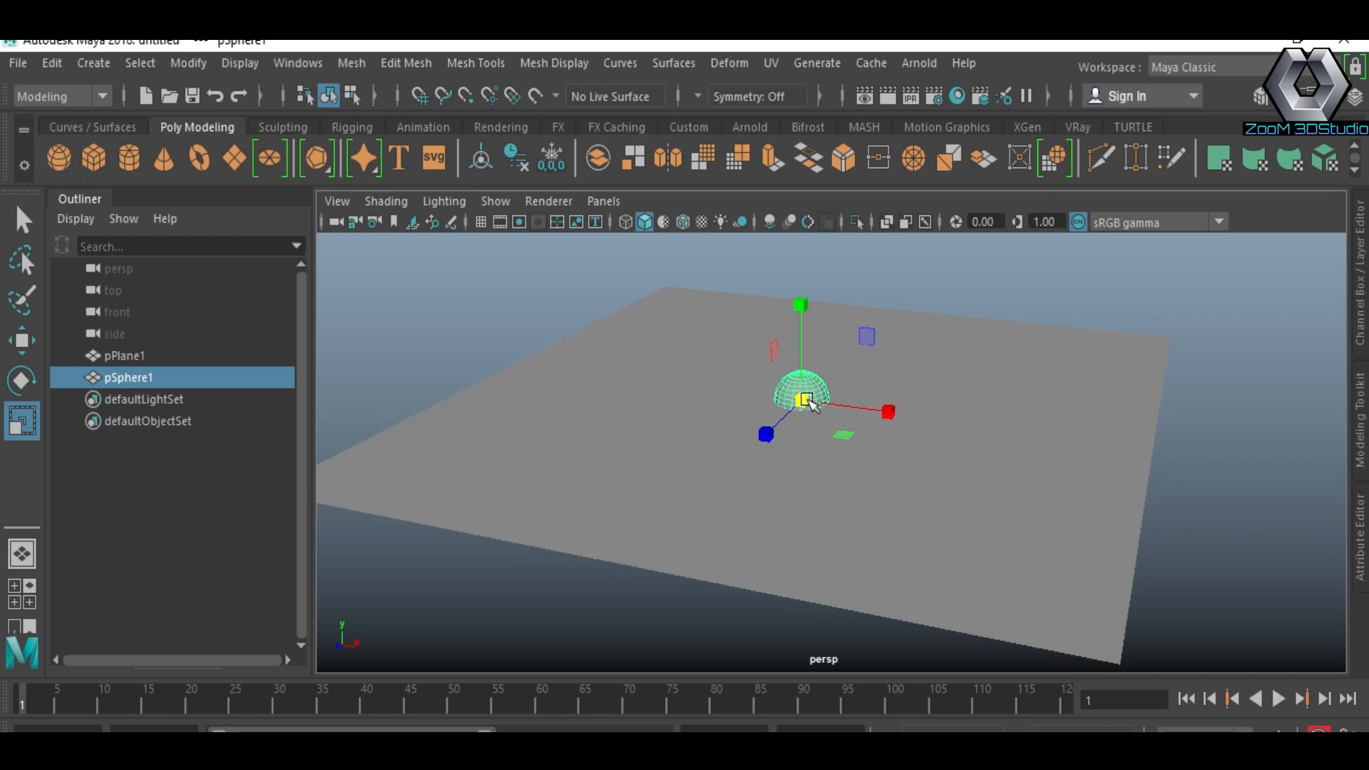
key(w)
drag(801, 307, 801, 285)
drag(890, 382, 927, 417)
Step: Create a polygon cube, raise it above the plane and scale it
click(93, 157)
drag(860, 303, 861, 280)
key(r)
drag(862, 387, 803, 367)
Step: Create a polygon cylinder and move it onto the plane behind the sphere and cube
click(129, 158)
key(w)
scroll(867, 384, up, 5)
alt+middle_drag(868, 385, 858, 509)
alt+drag(858, 510, 865, 505)
drag(791, 258, 788, 316)
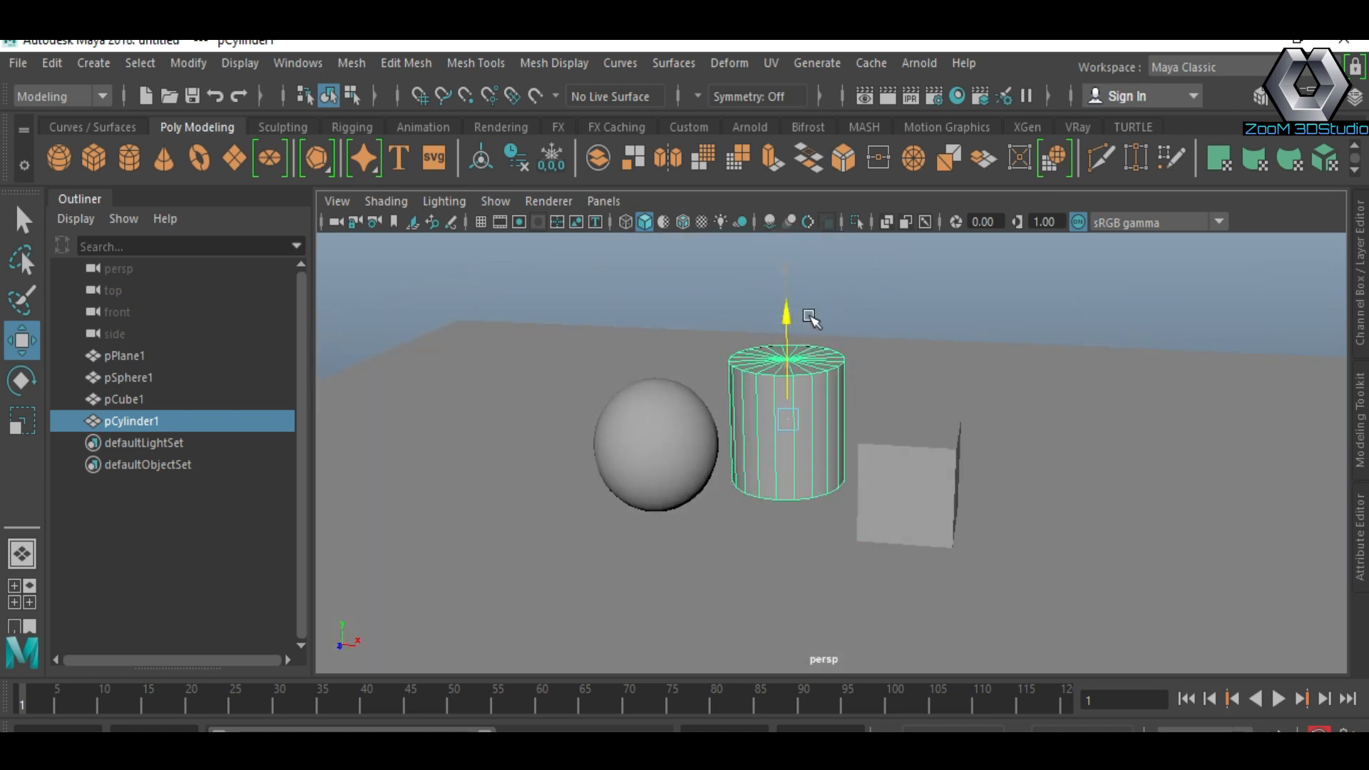
drag(762, 456, 802, 458)
scroll(858, 451, up, 1)
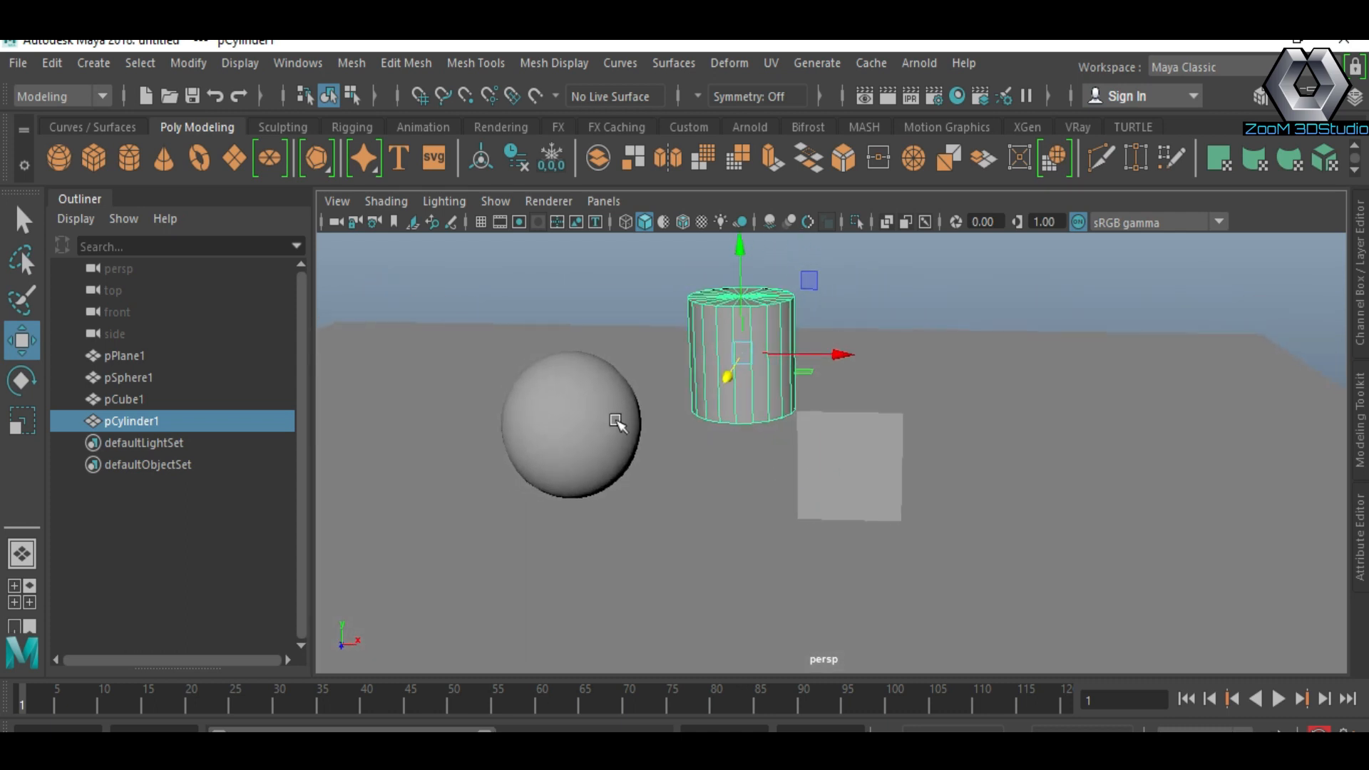
Step: Select the sphere and rename its shape node to SphereShape1 in the Attribute Editor
click(602, 406)
click(1079, 130)
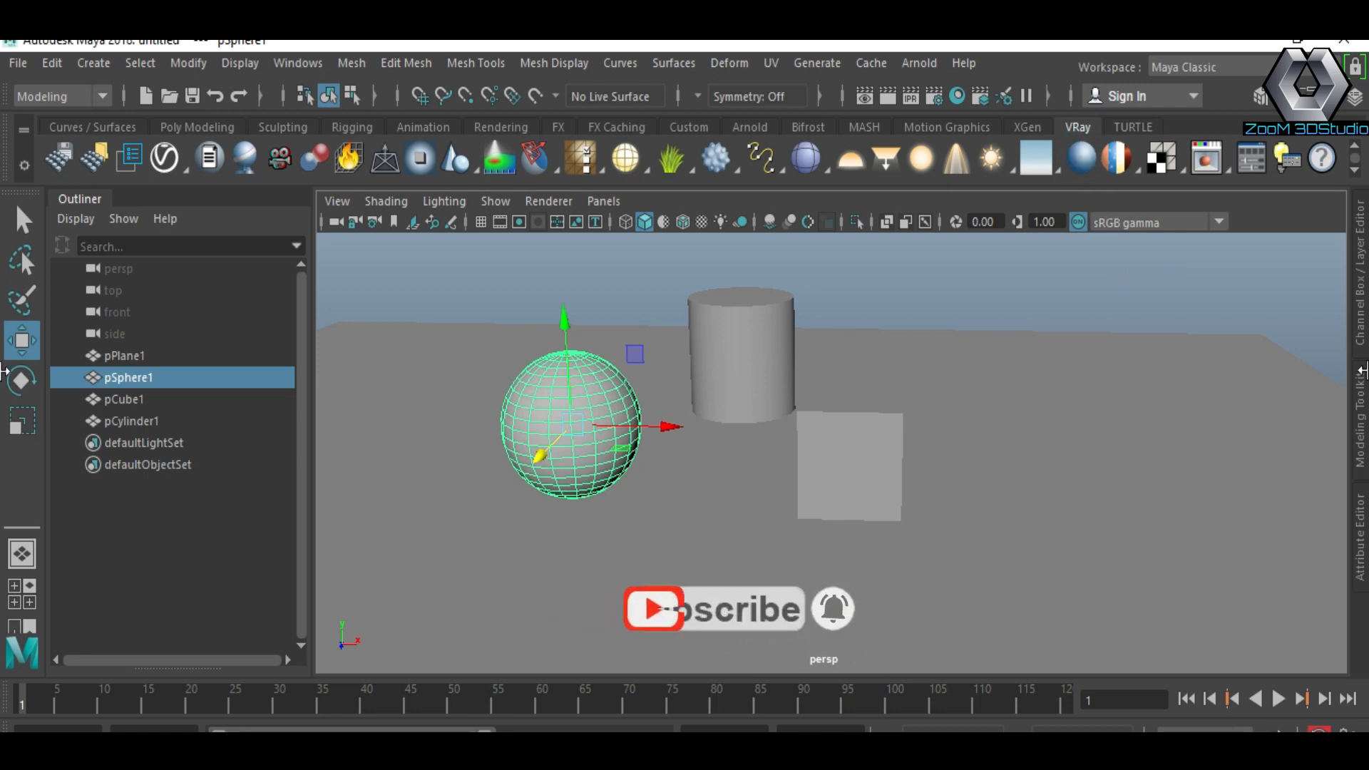
click(1360, 535)
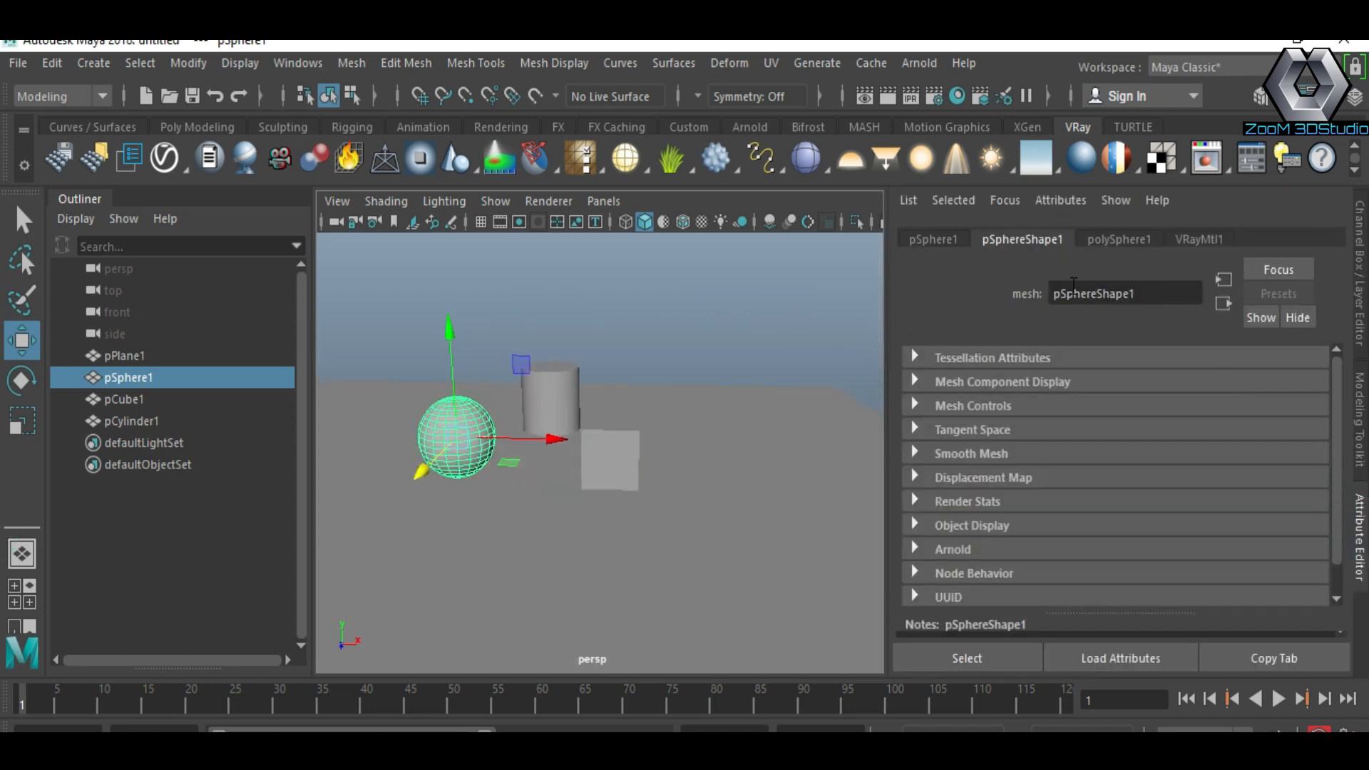
drag(1062, 290, 998, 301)
key(BackSpace)
key(Return)
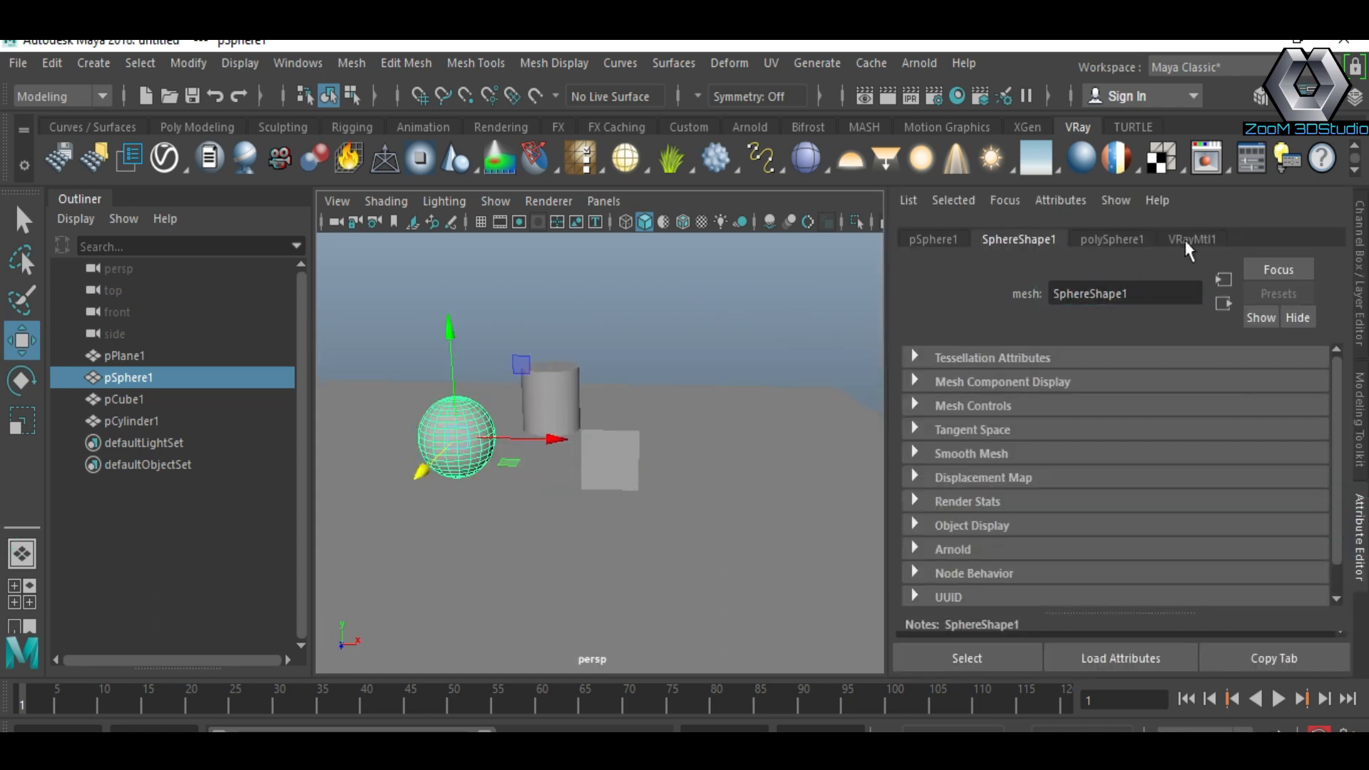
Step: Rename the sphere's VRayMtl material to sp
click(1191, 240)
drag(1133, 298, 944, 307)
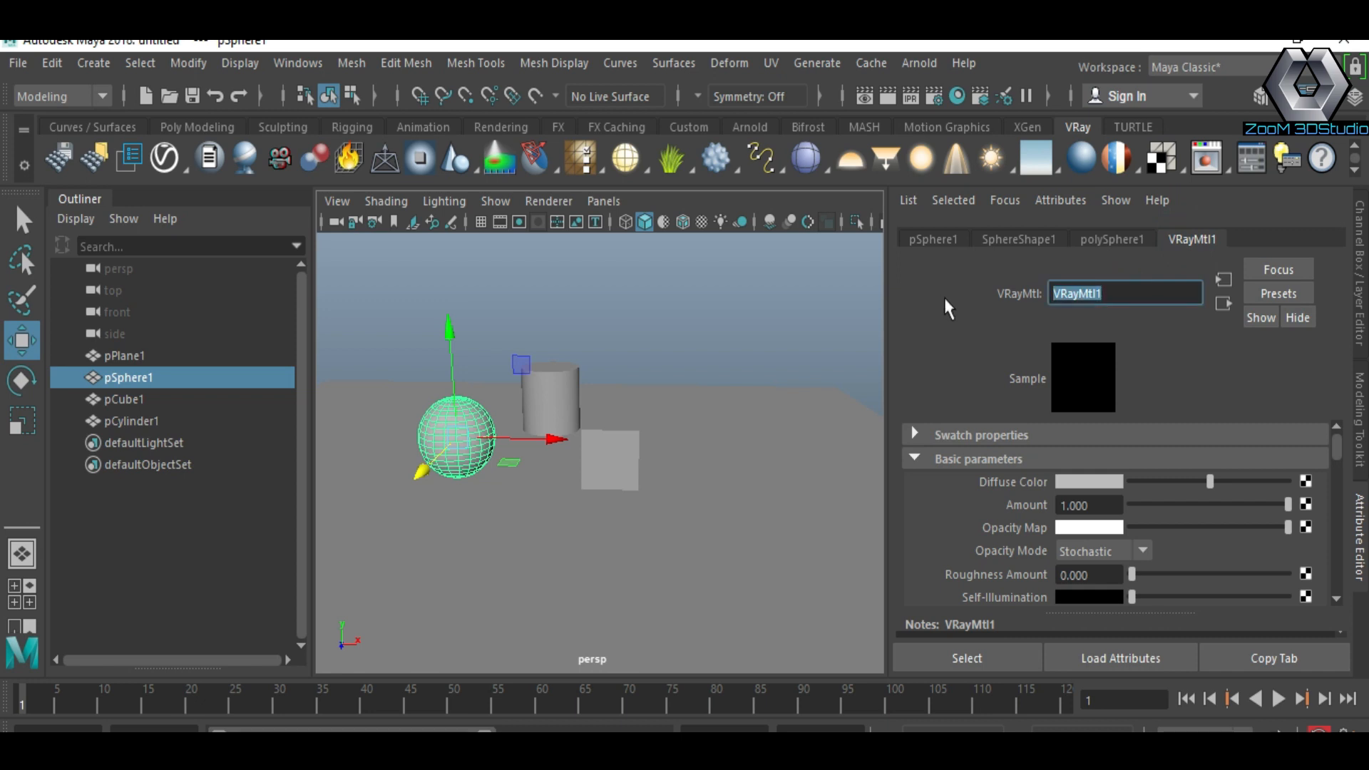
text(sp)
key(Return)
Step: Select the cylinder and assign it a new VRayMtl material
click(568, 390)
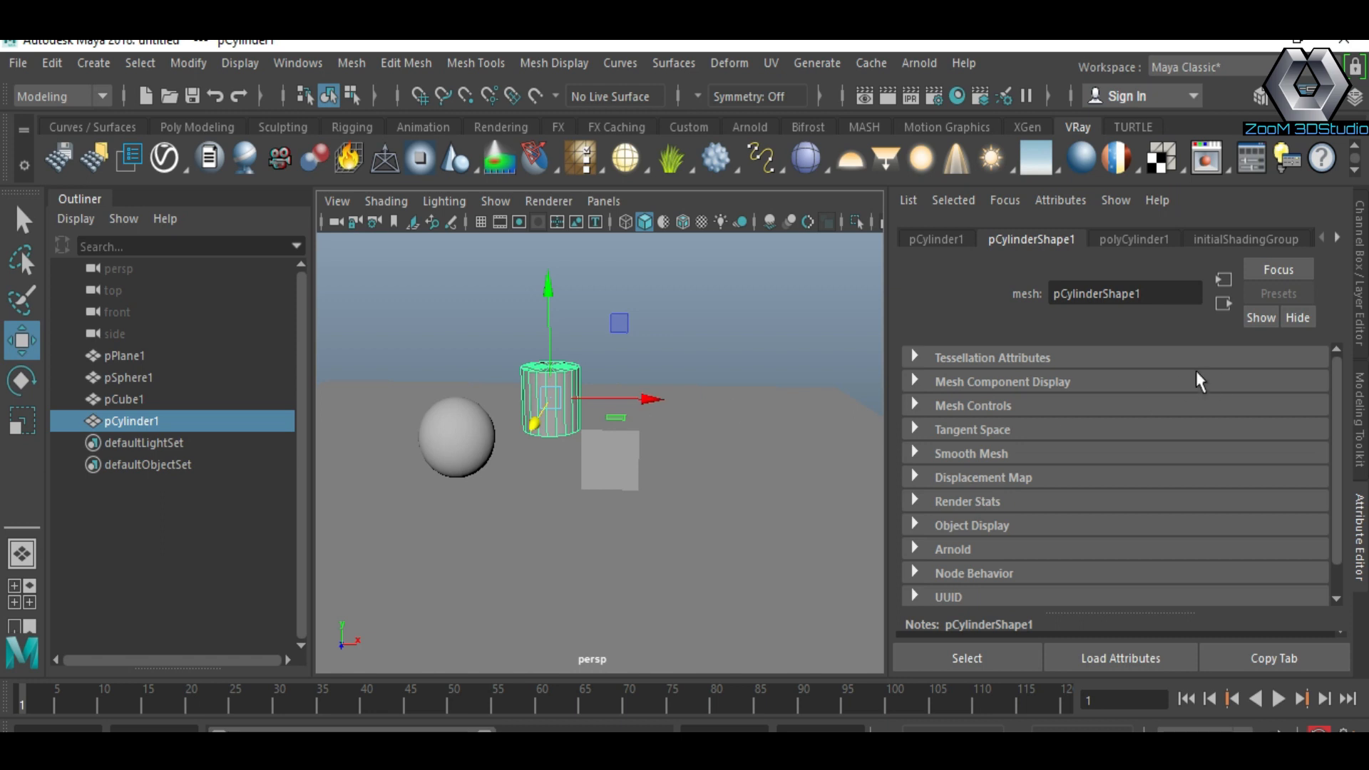
click(1336, 239)
click(1283, 238)
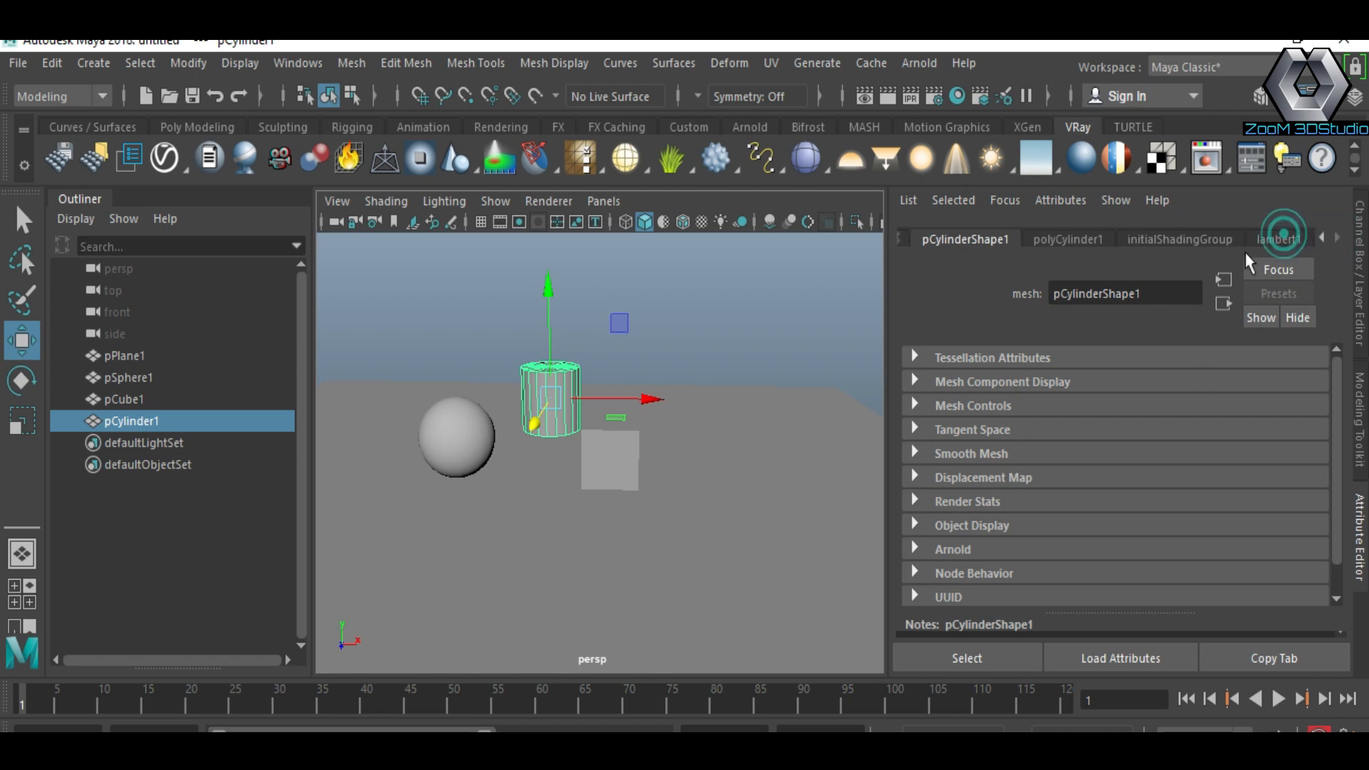
click(1156, 295)
drag(1156, 294, 1078, 295)
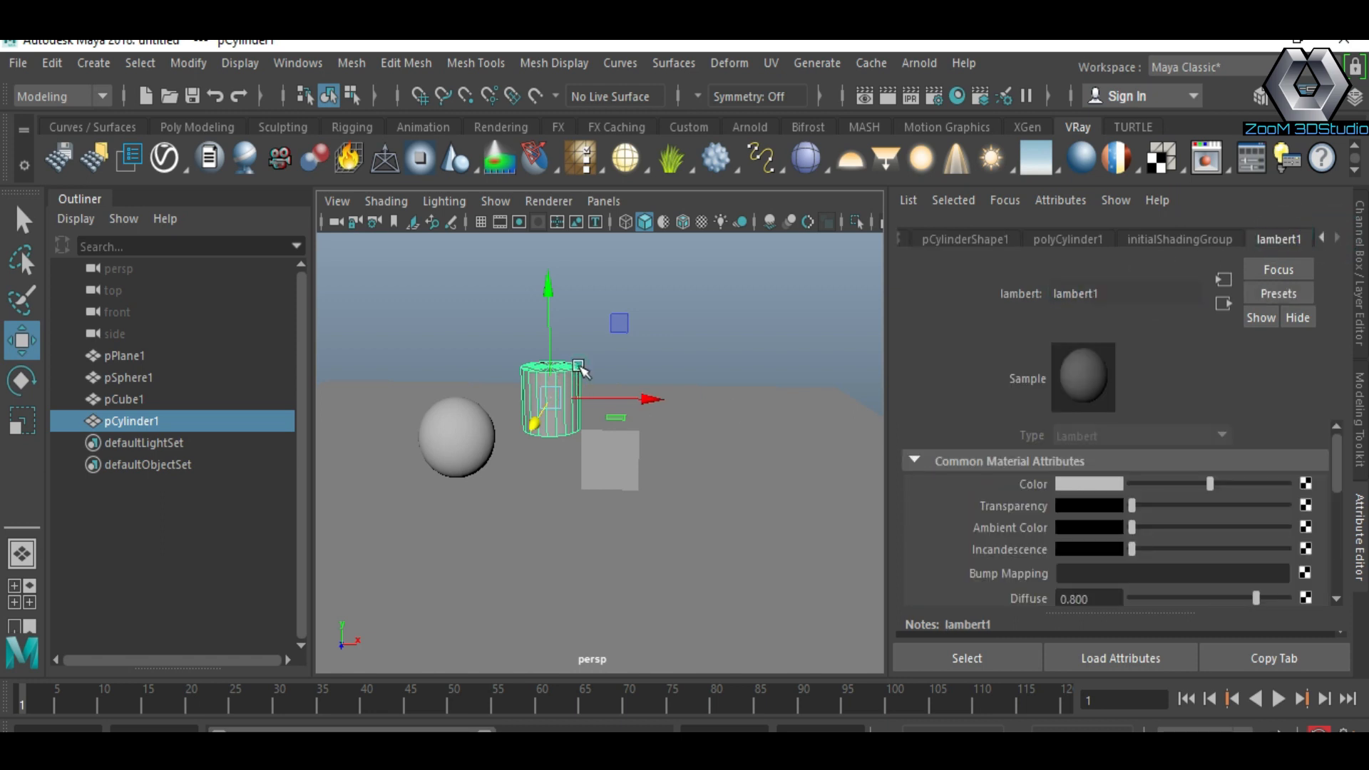
click(1082, 157)
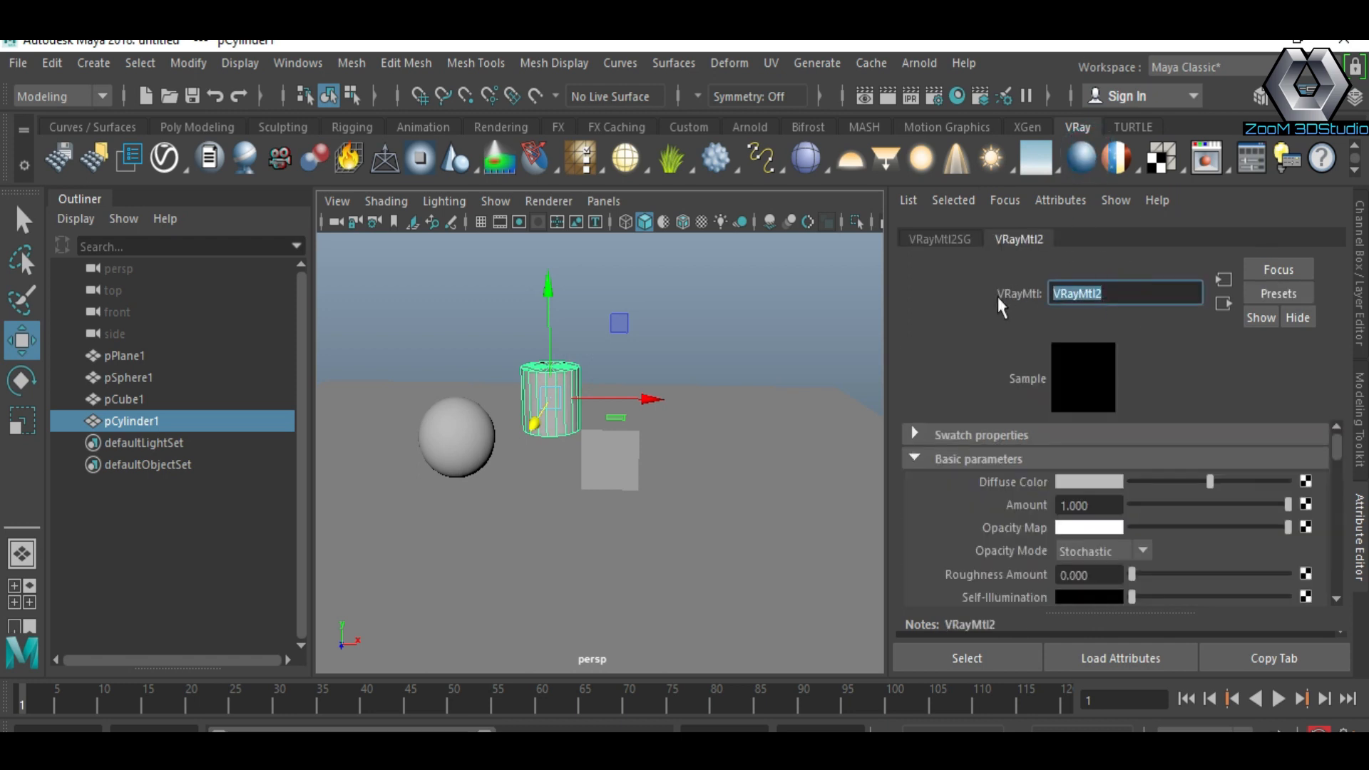
Step: Select the cube, assign it a new VRayMtl material and name the material cube
click(632, 464)
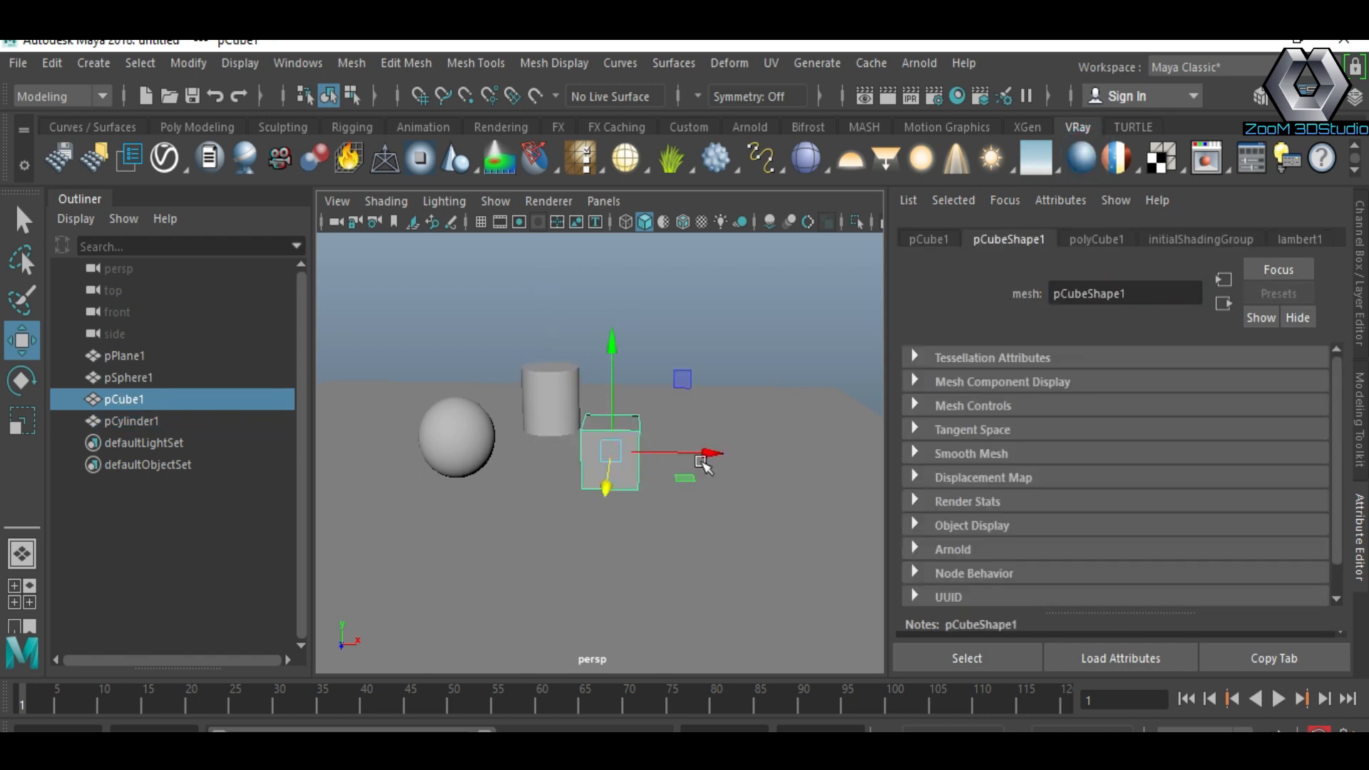
click(1083, 161)
double_click(1122, 295)
text(cube)
key(Return)
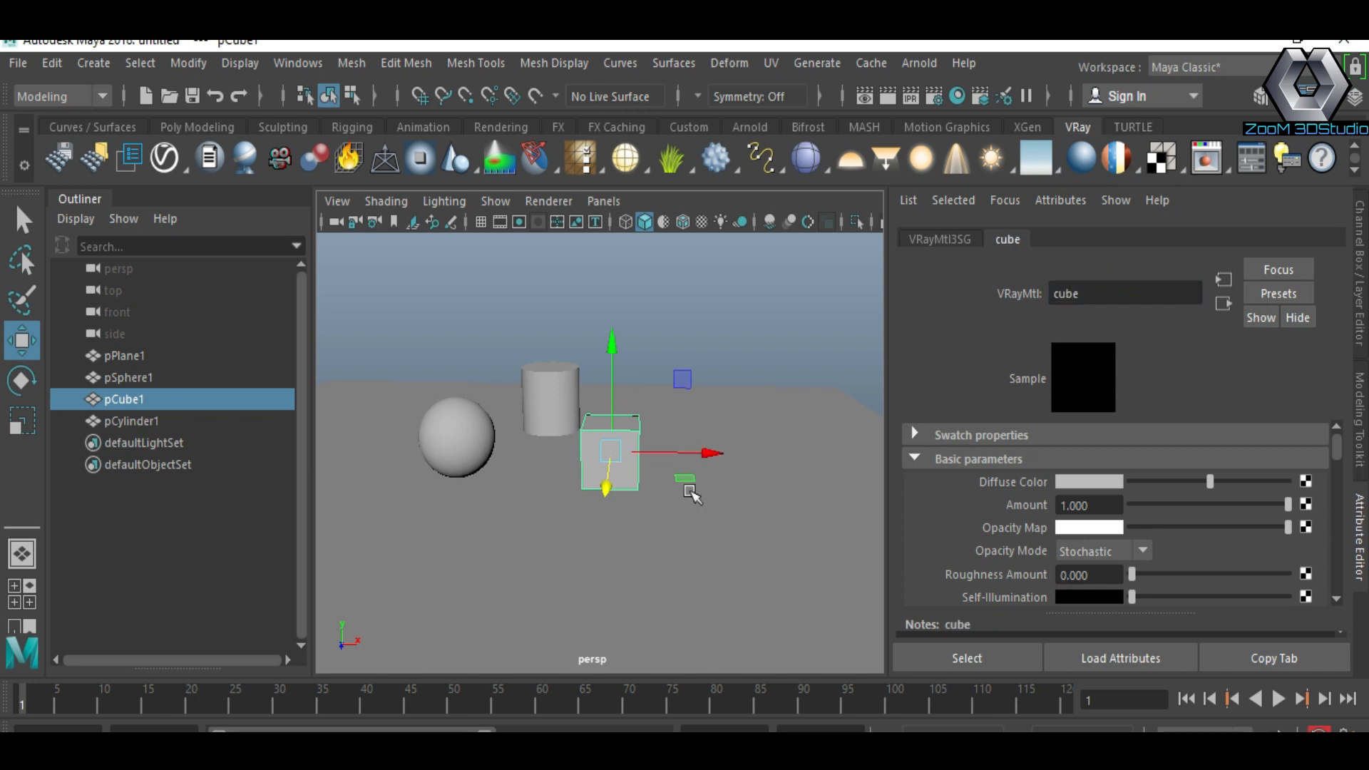
Step: Select the plane and rename its material to pl
scroll(571, 429, up, 4)
alt+drag(593, 452, 654, 455)
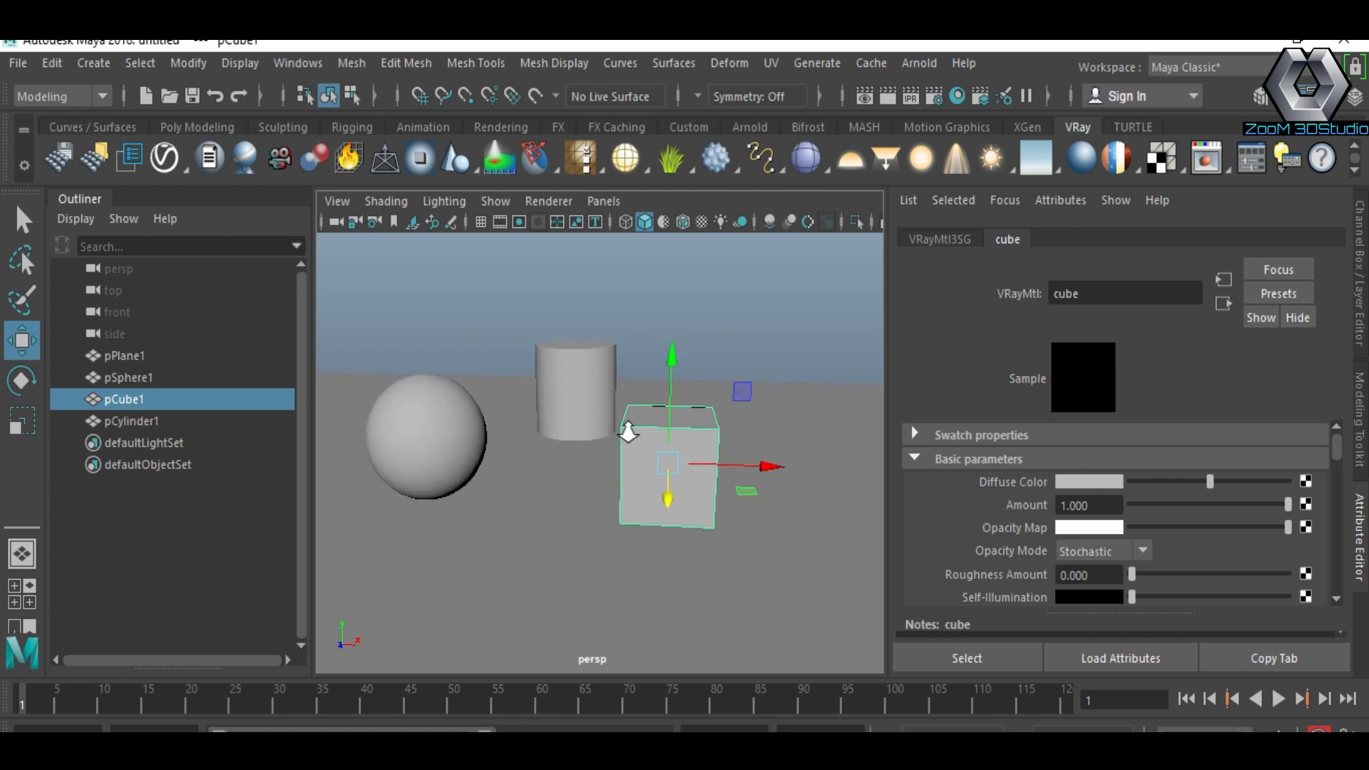
scroll(628, 432, down, 1)
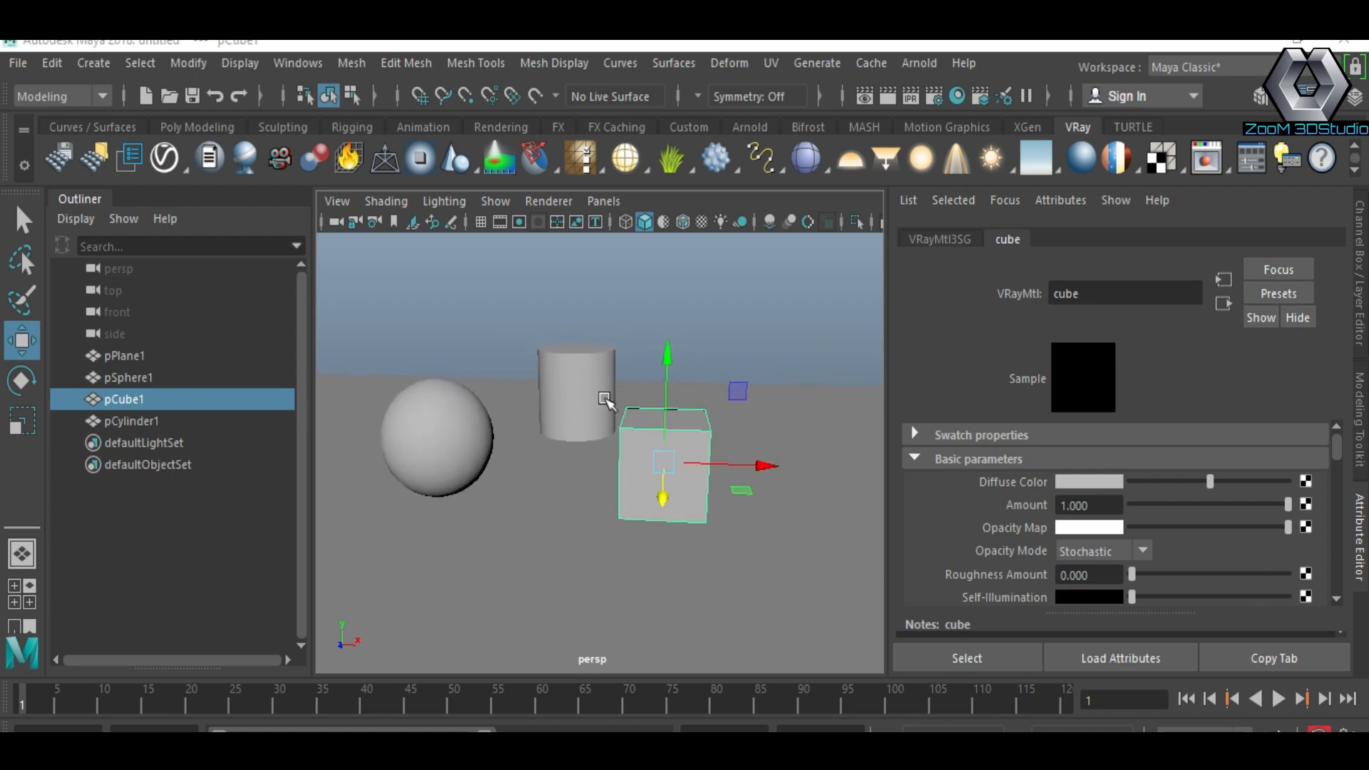
scroll(606, 401, up, 1)
scroll(606, 401, down, 1)
alt+middle_drag(607, 401, 631, 406)
click(1361, 532)
scroll(813, 450, down, 1)
alt+middle_drag(813, 449, 798, 447)
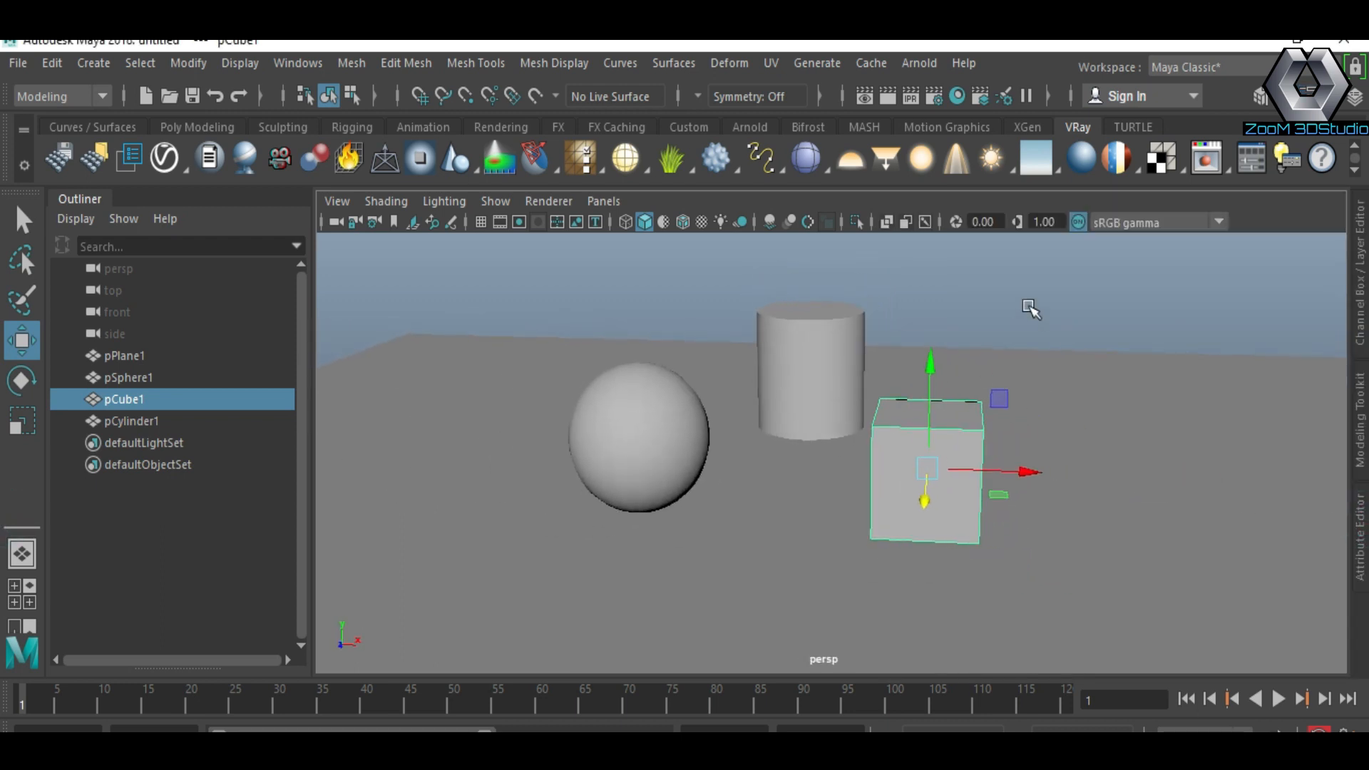
click(1153, 498)
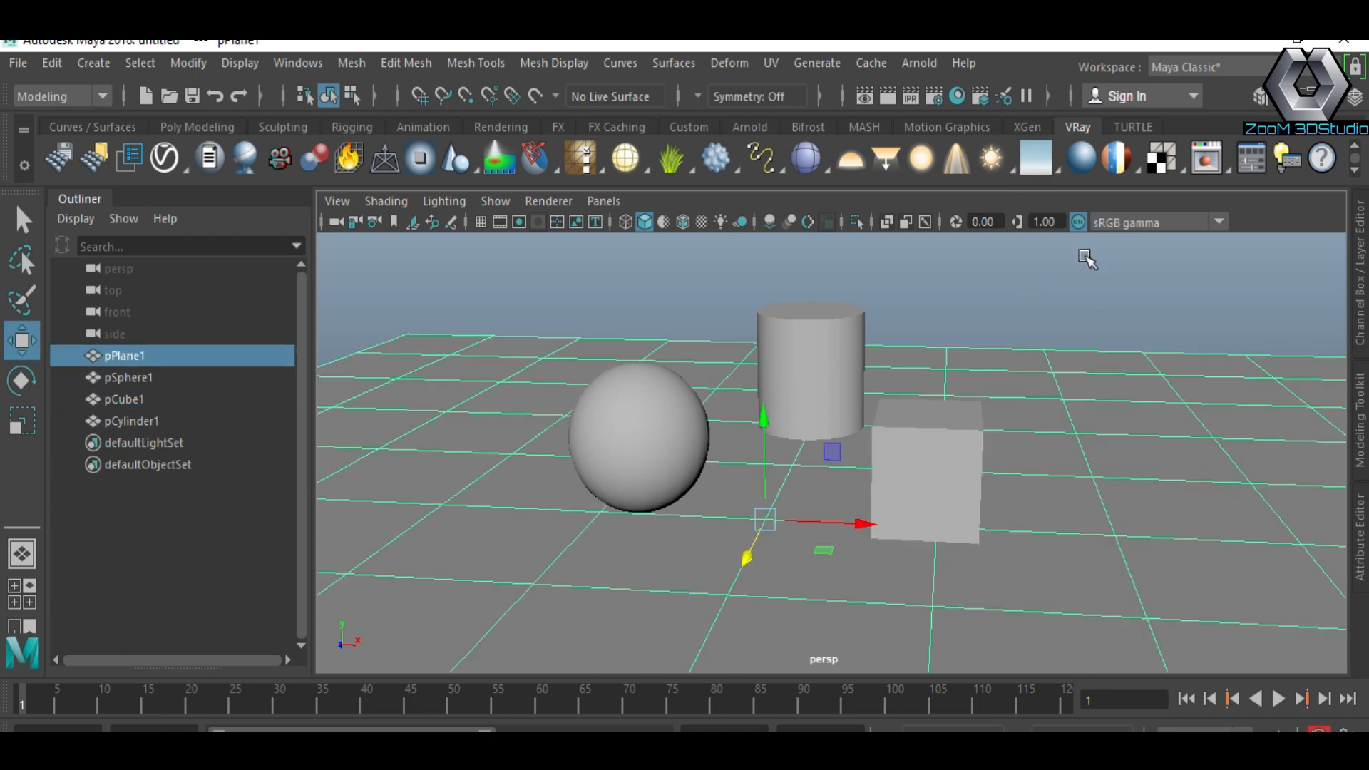
click(1360, 532)
click(1175, 239)
double_click(1099, 293)
text(pl)
key(Return)
Step: Create a VRay dome light in the scene and open its attributes
click(1360, 532)
alt+right_drag(1070, 482, 995, 452)
alt+middle_drag(996, 453, 943, 430)
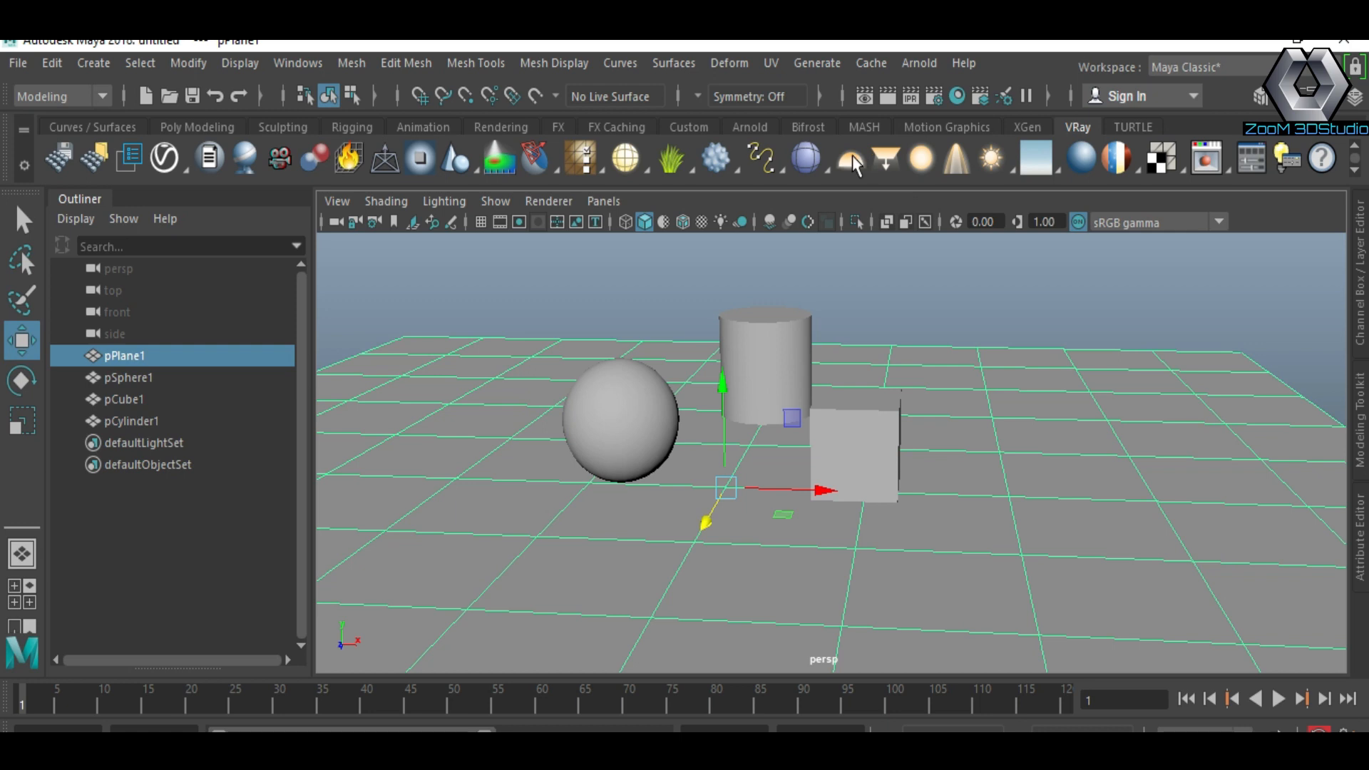
click(853, 160)
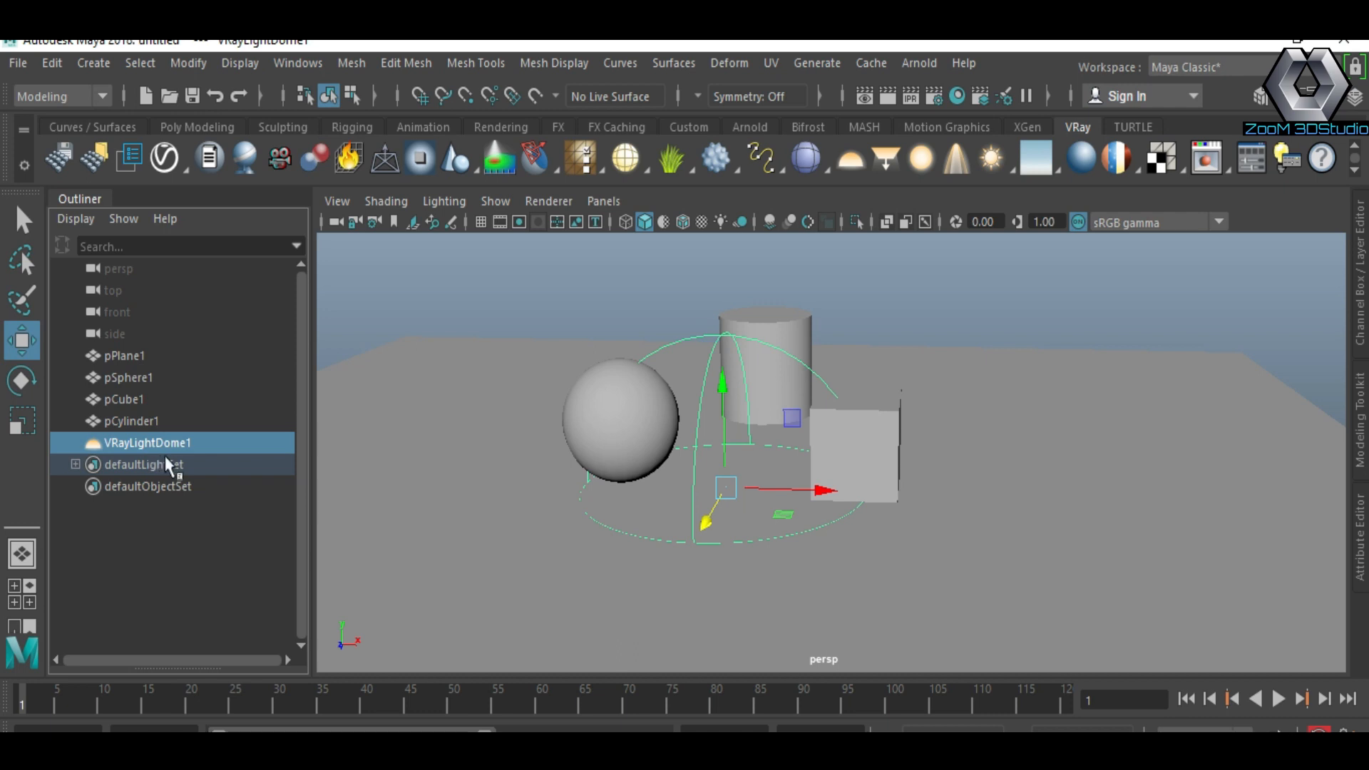
click(1362, 525)
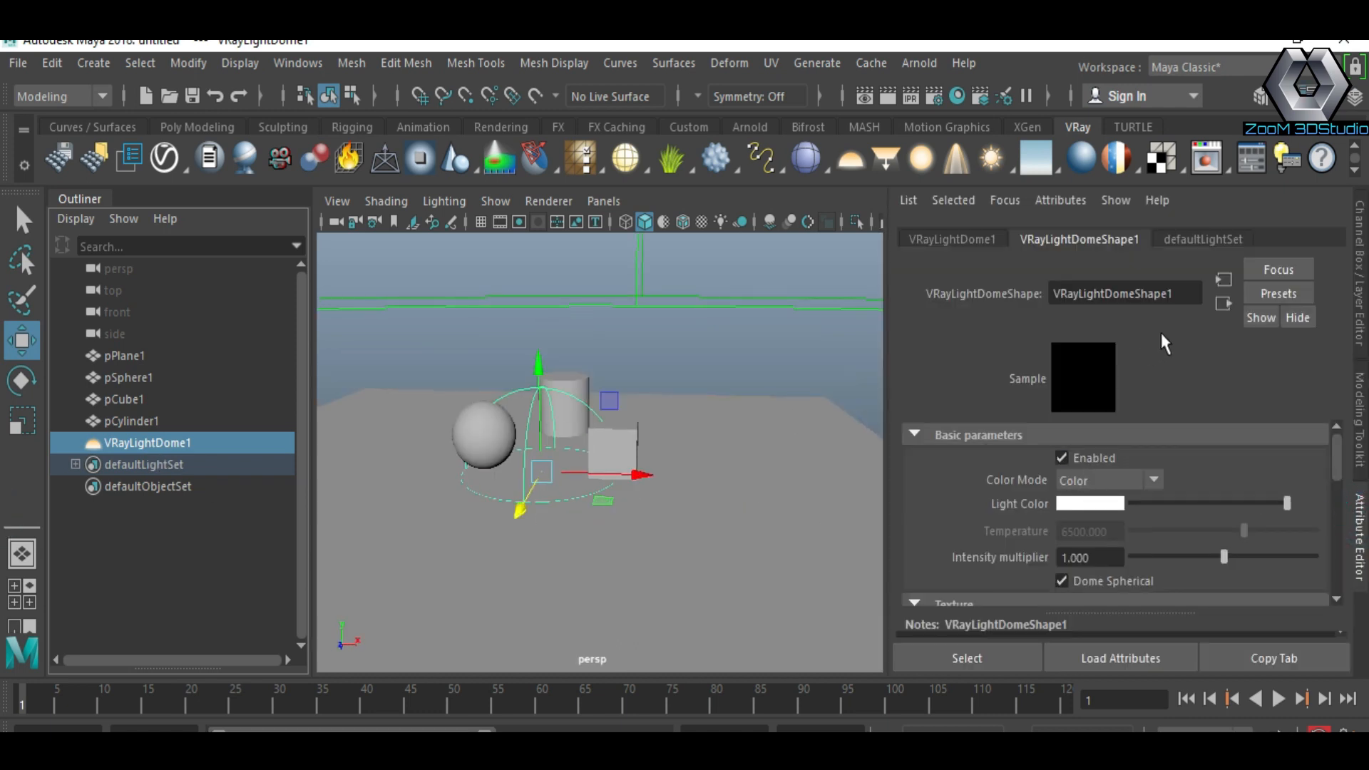
Step: Enable Use Dome Tex in the dome light's texture settings
click(1179, 294)
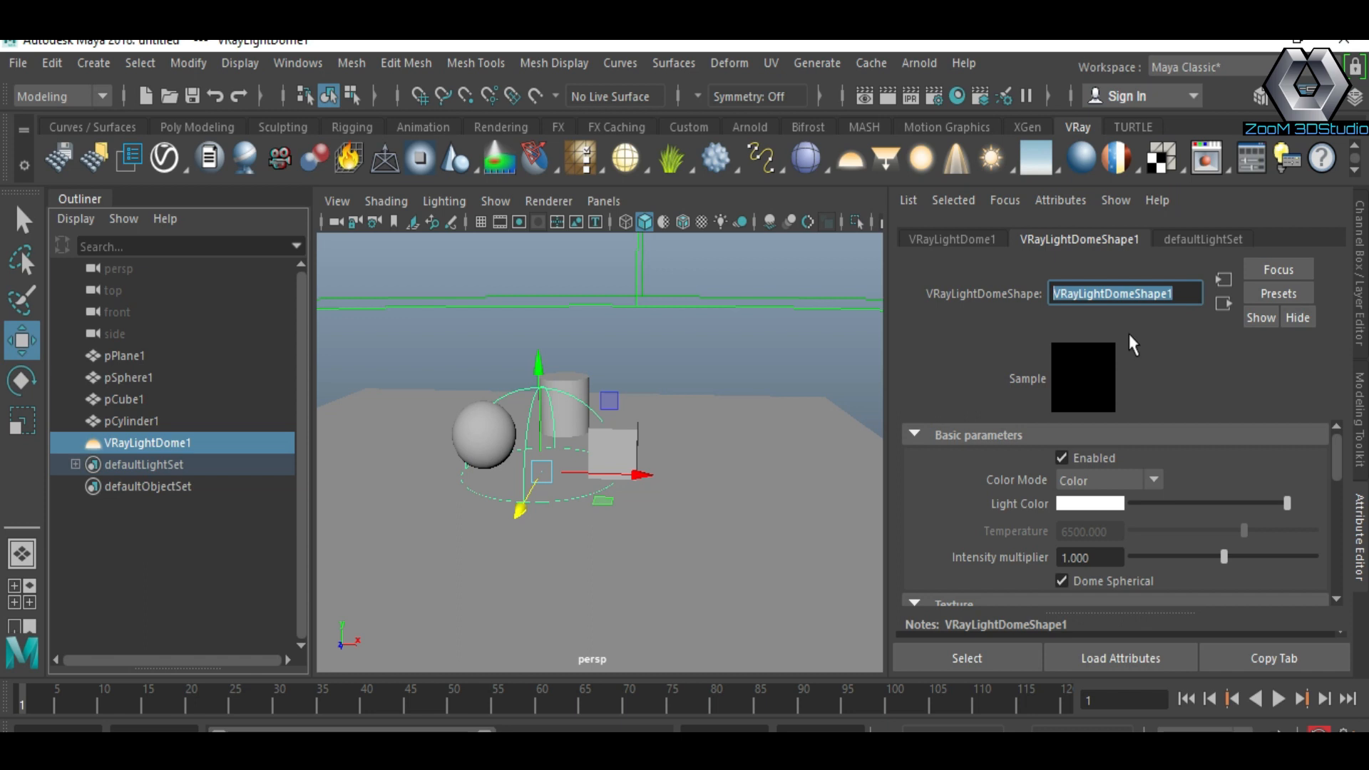
scroll(1124, 489, down, 3)
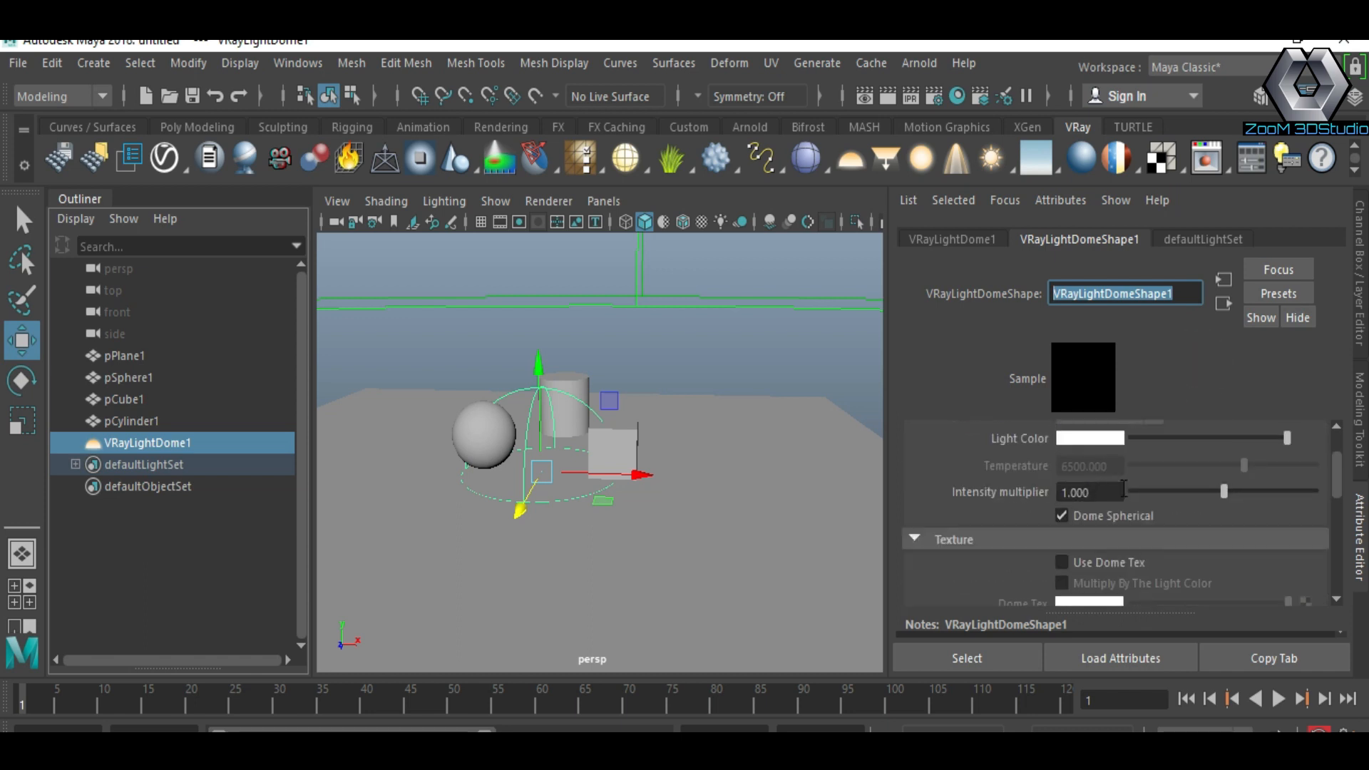
scroll(1079, 561, down, 3)
click(1062, 498)
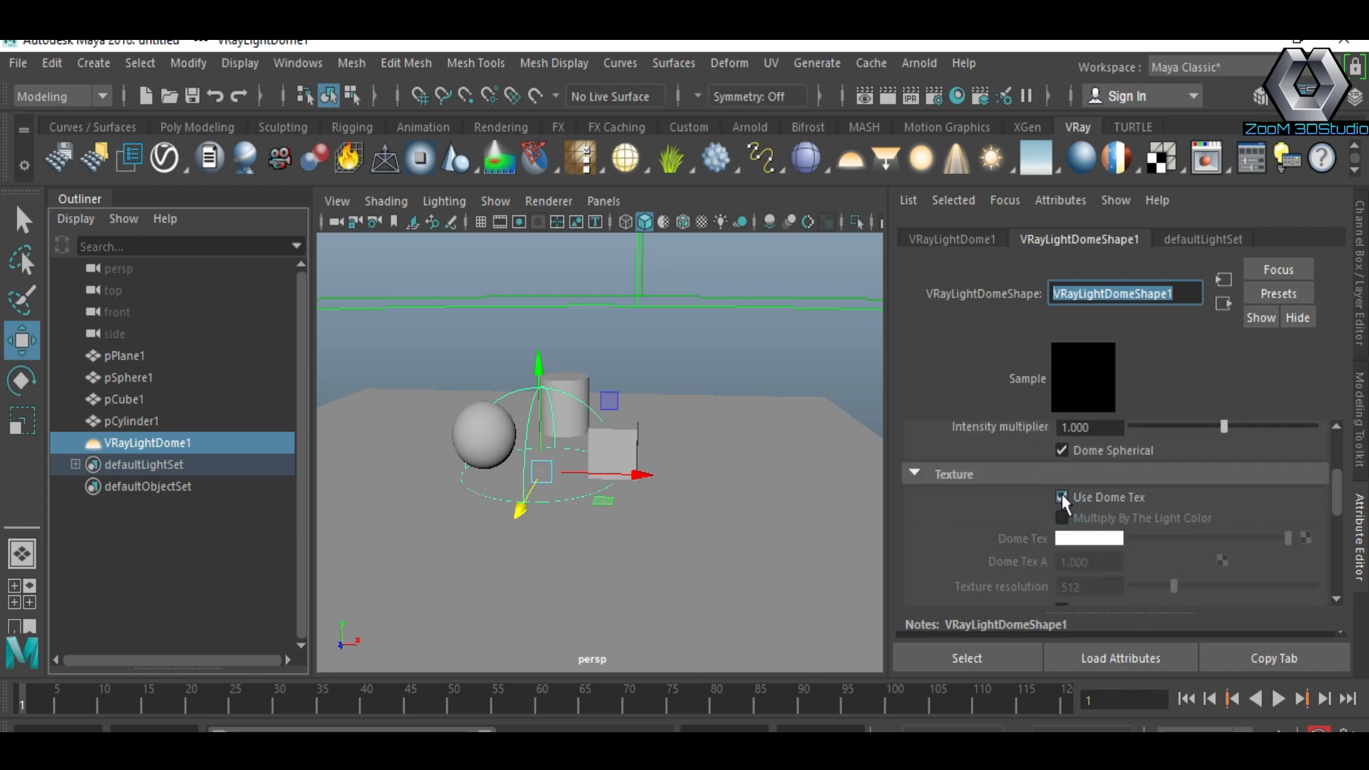
Step: Connect a File texture to Dome Tex and load the image uw-hub-interior-360.jpg
click(1305, 539)
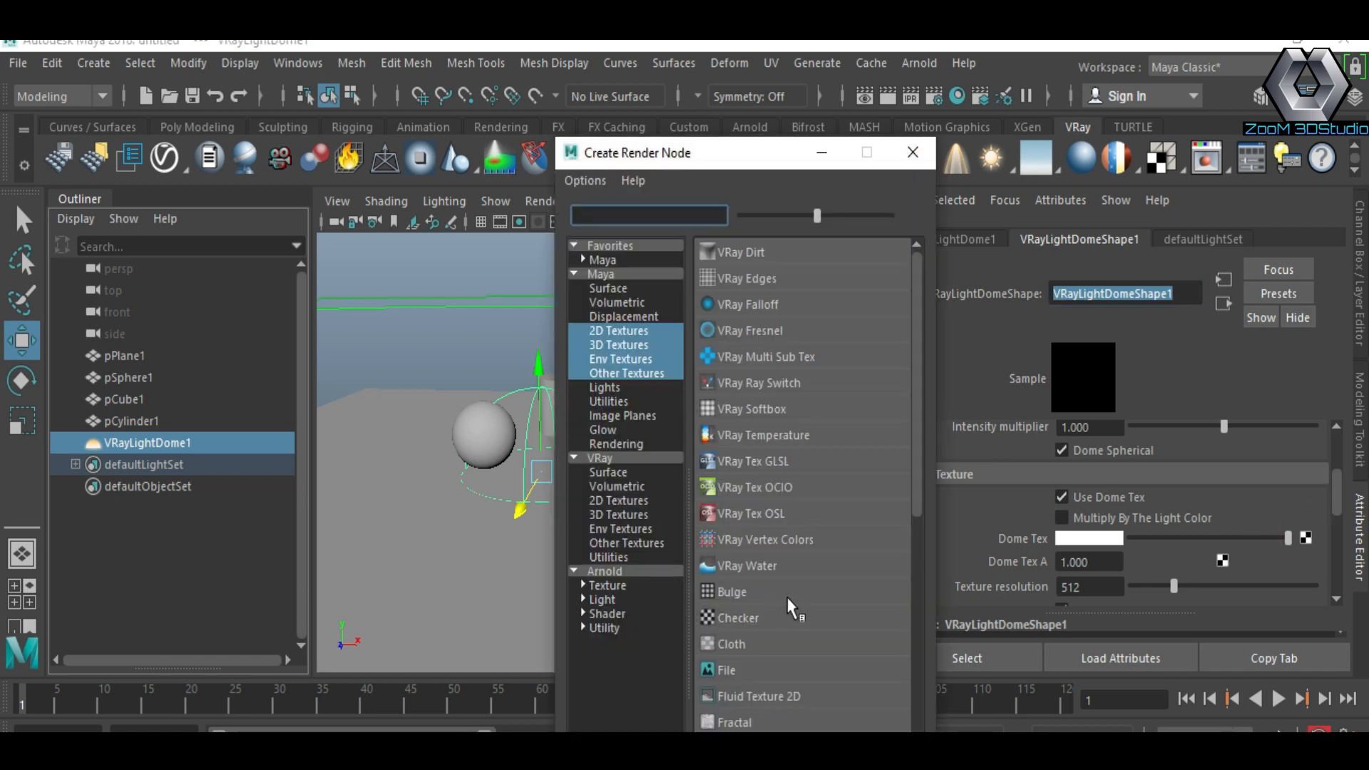
click(726, 668)
click(1311, 536)
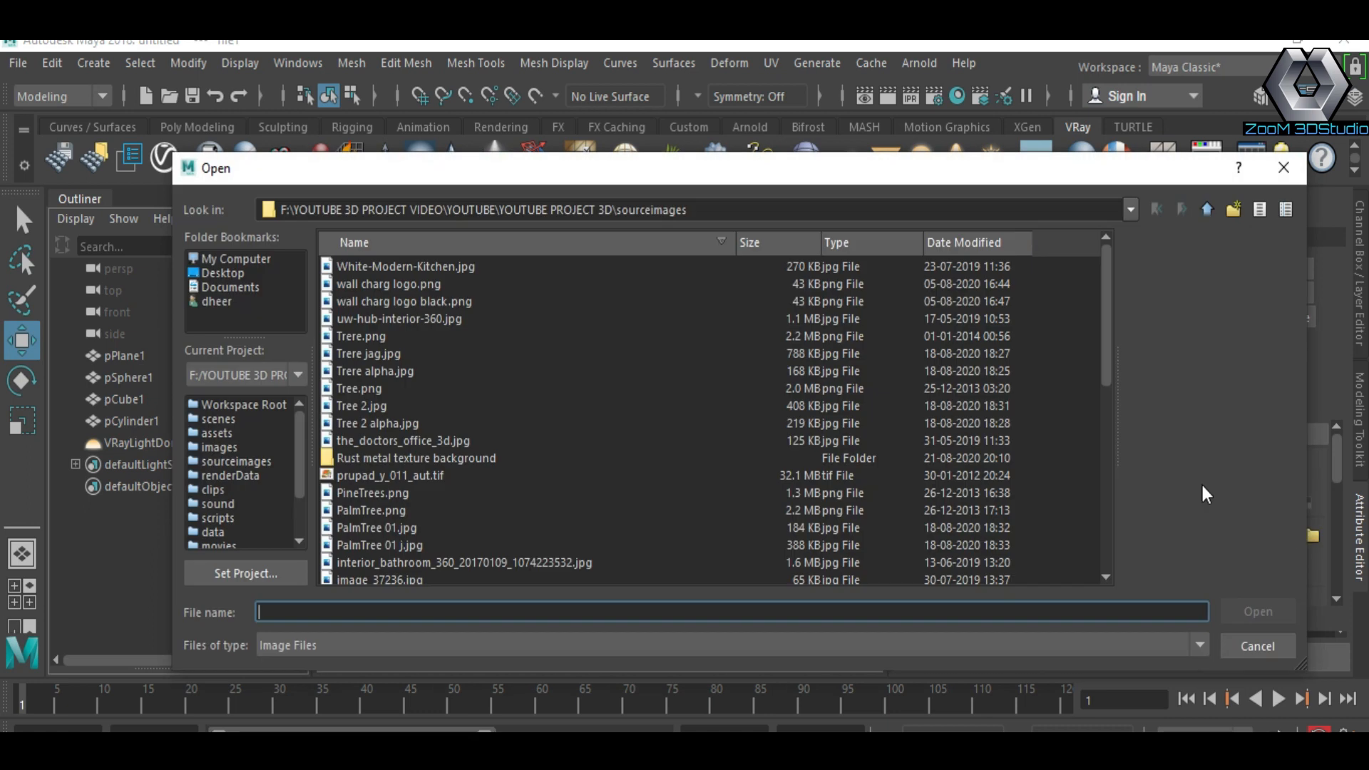
click(404, 284)
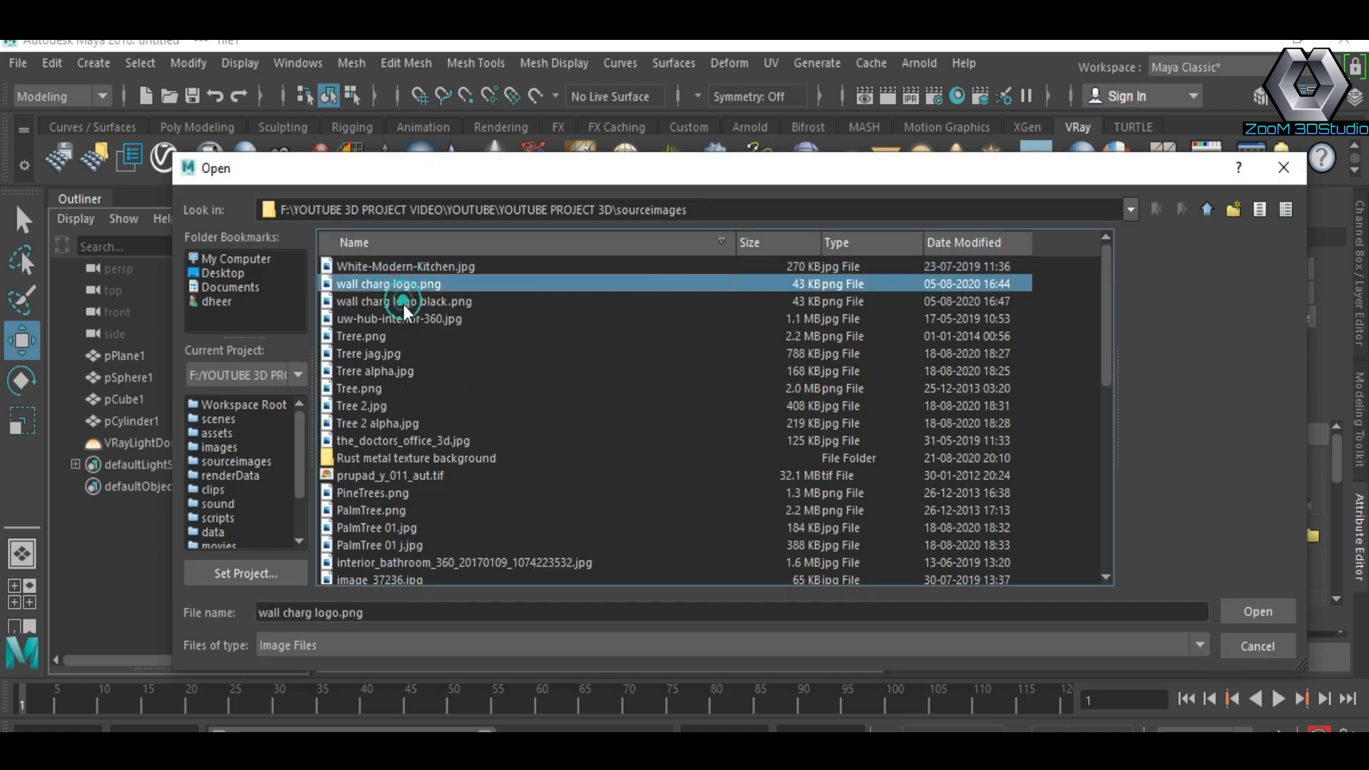
click(400, 318)
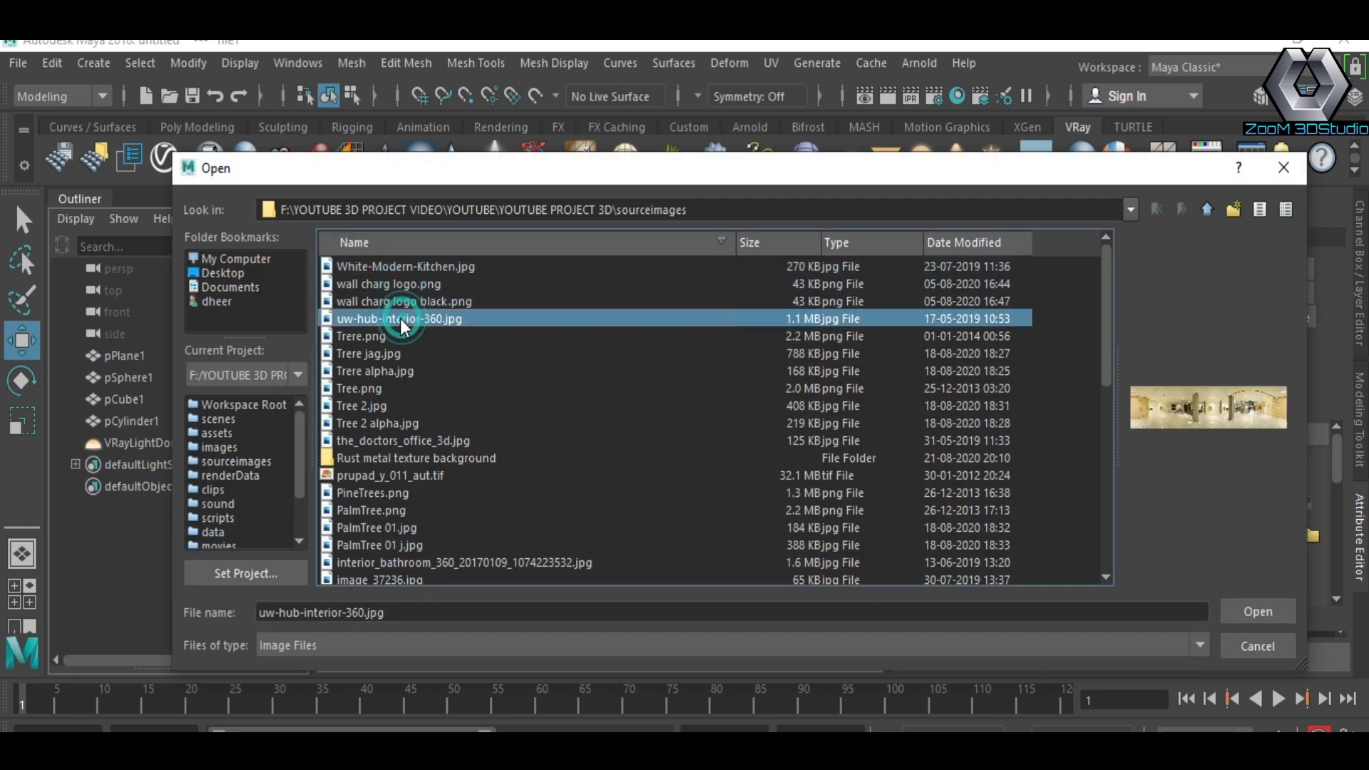
click(1258, 612)
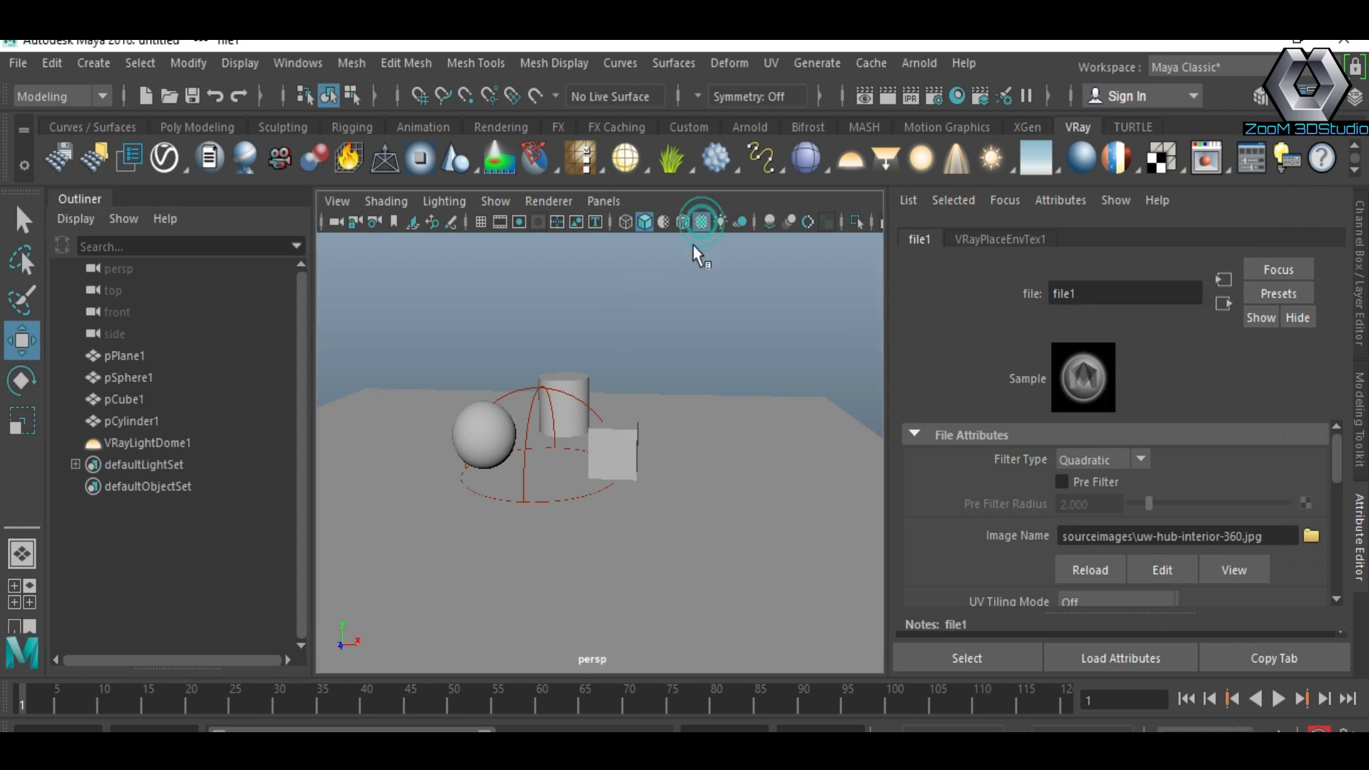
Step: Rename the VRay dome light to dome light
scroll(653, 474, down, 3)
click(1361, 545)
alt+drag(858, 470, 825, 452)
alt+right_drag(825, 452, 908, 541)
alt+drag(908, 541, 860, 485)
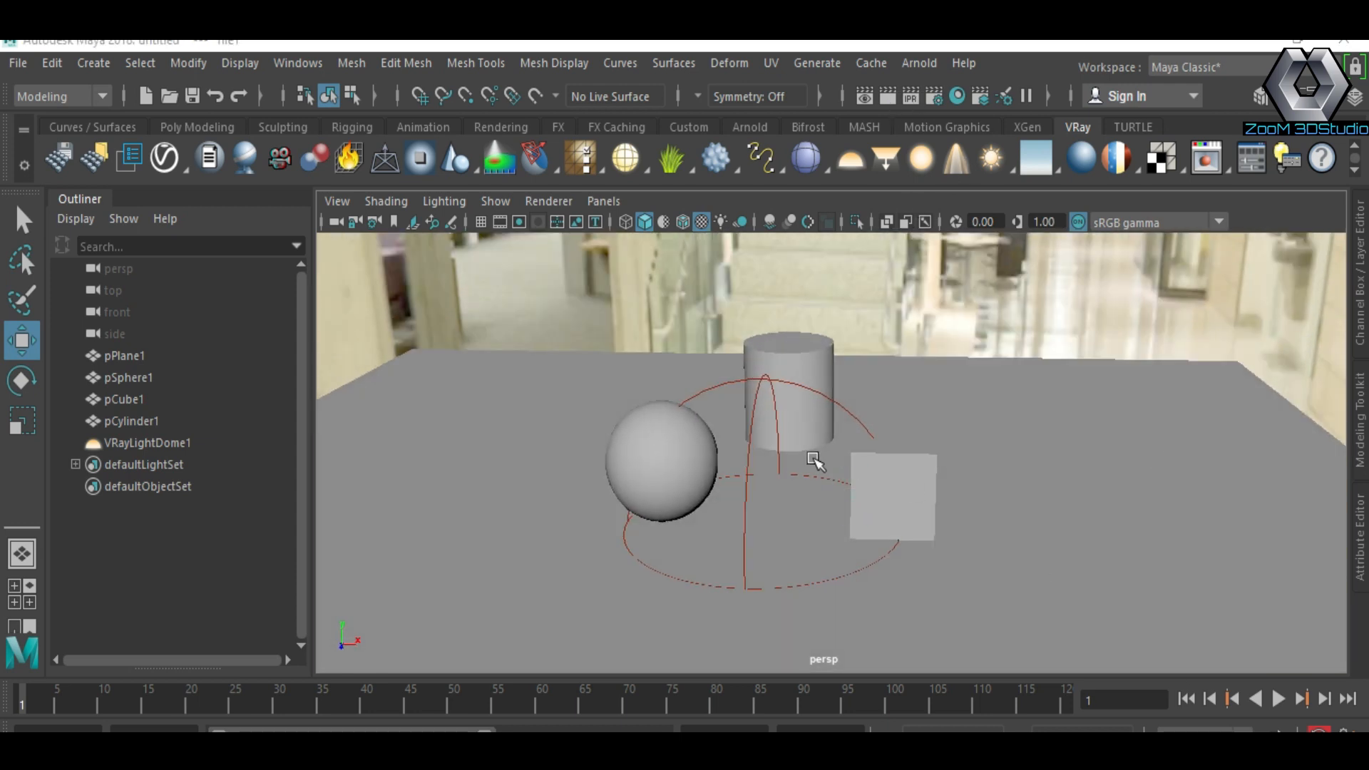
alt+drag(813, 445, 815, 408)
alt+right_drag(815, 407, 727, 400)
alt+drag(728, 400, 828, 399)
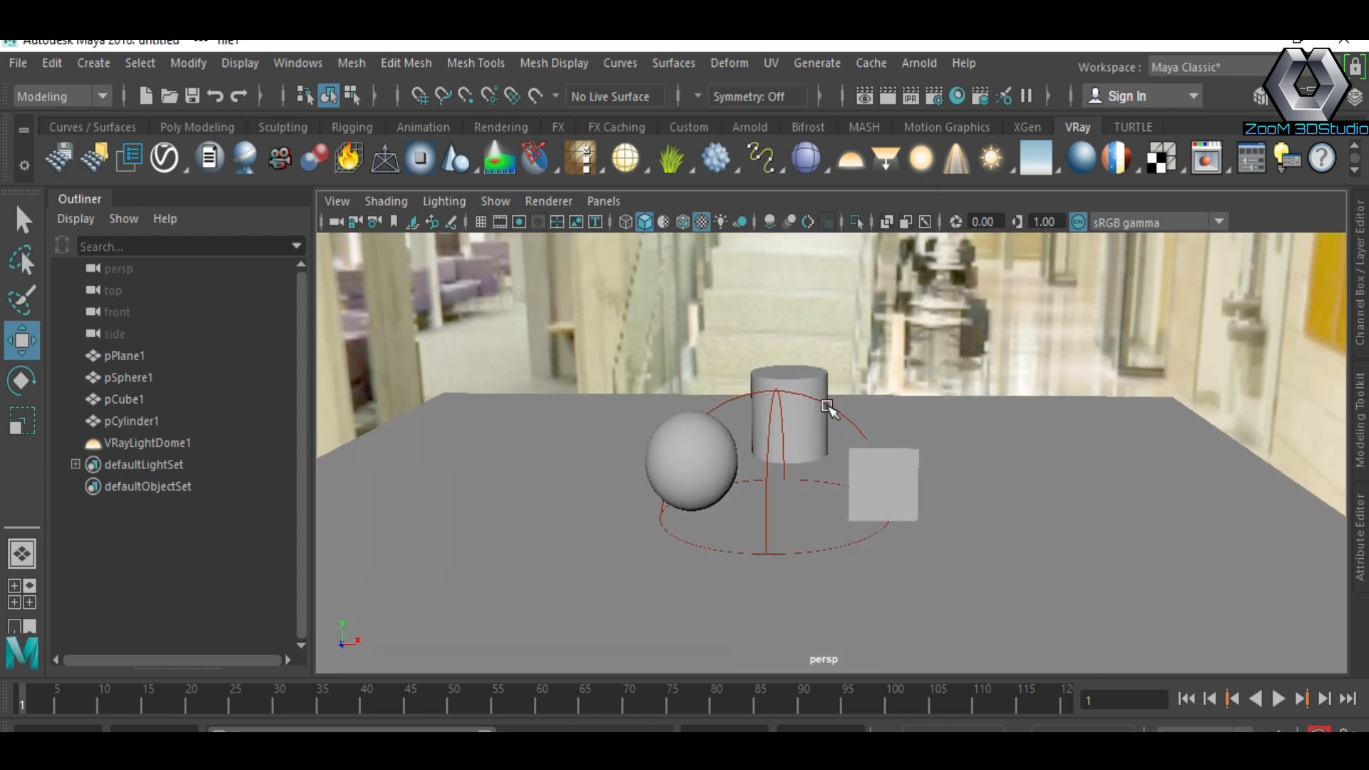
click(174, 444)
double_click(173, 443)
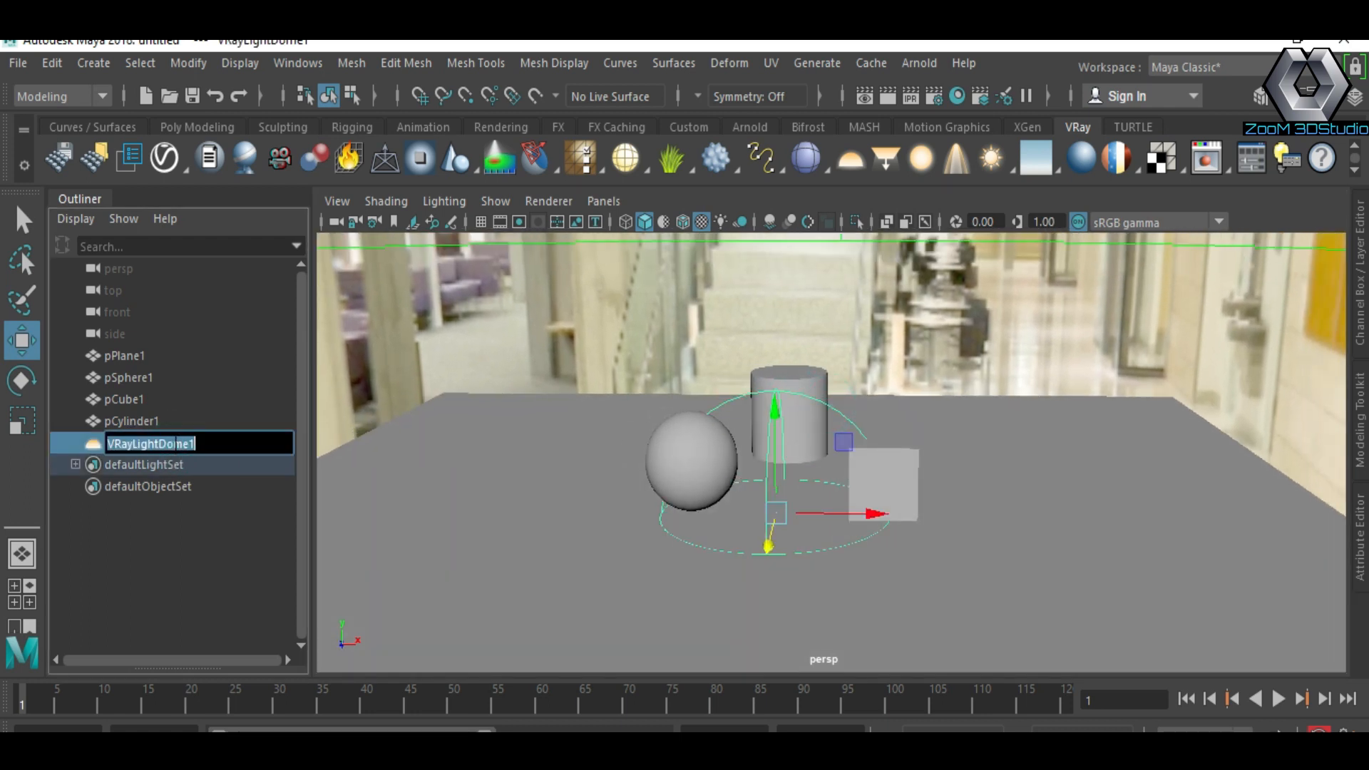
text(dome light)
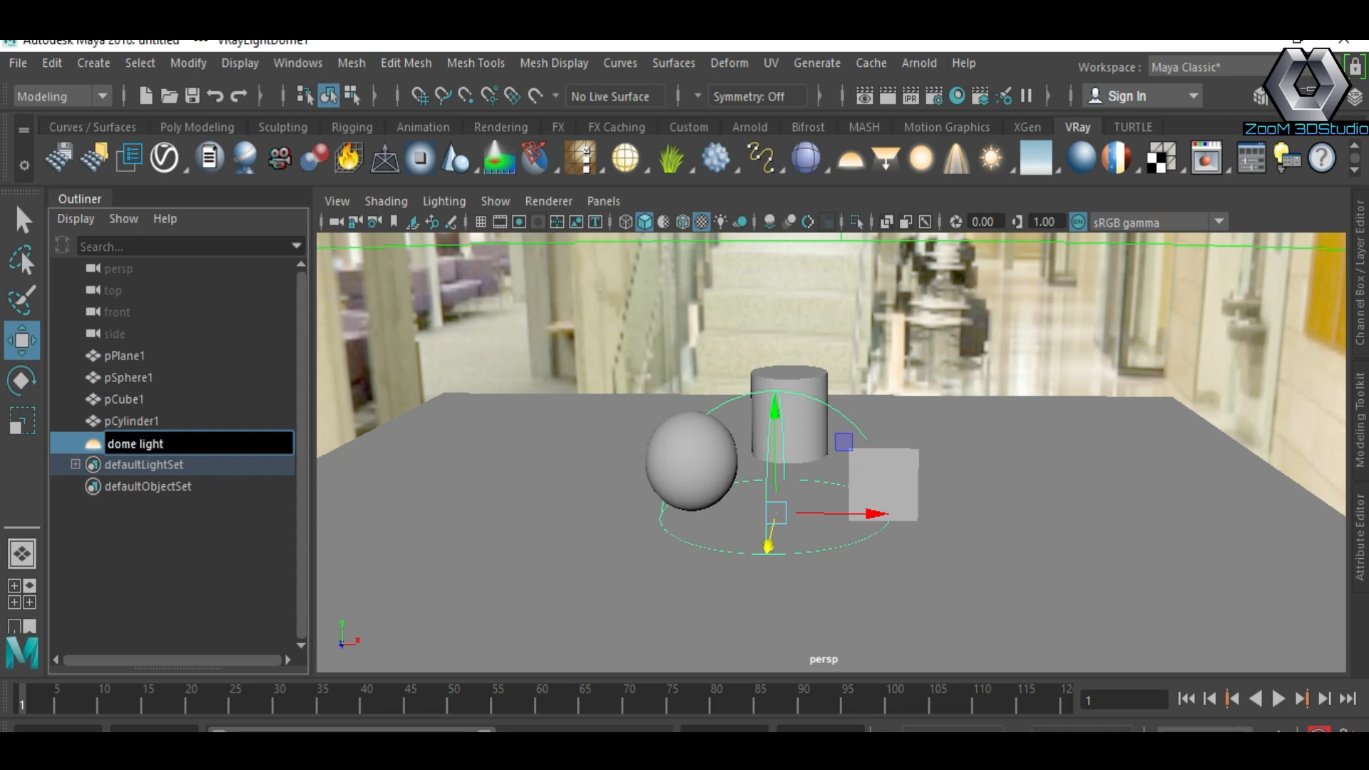
Step: Confirm the rename, render the scene with V-Ray and re-render a region around the primitives
key(Return)
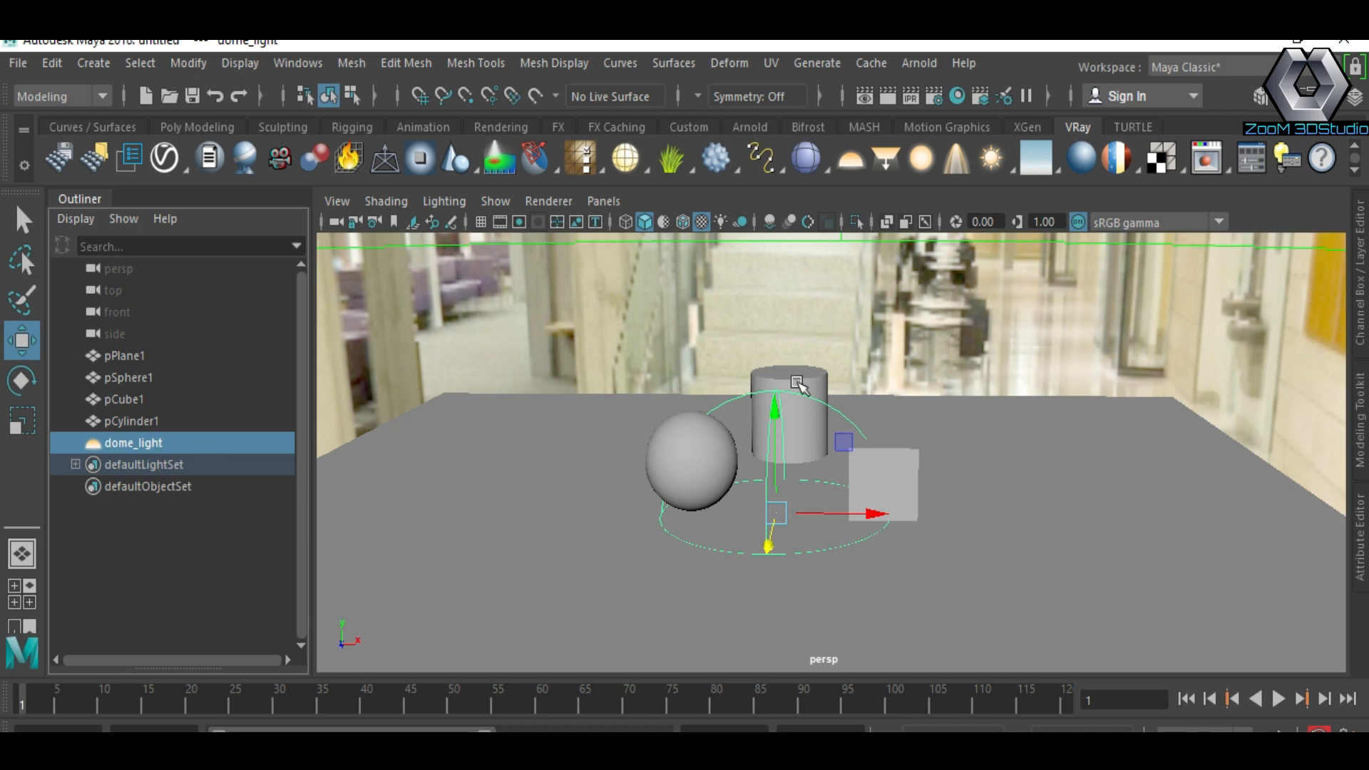
click(883, 99)
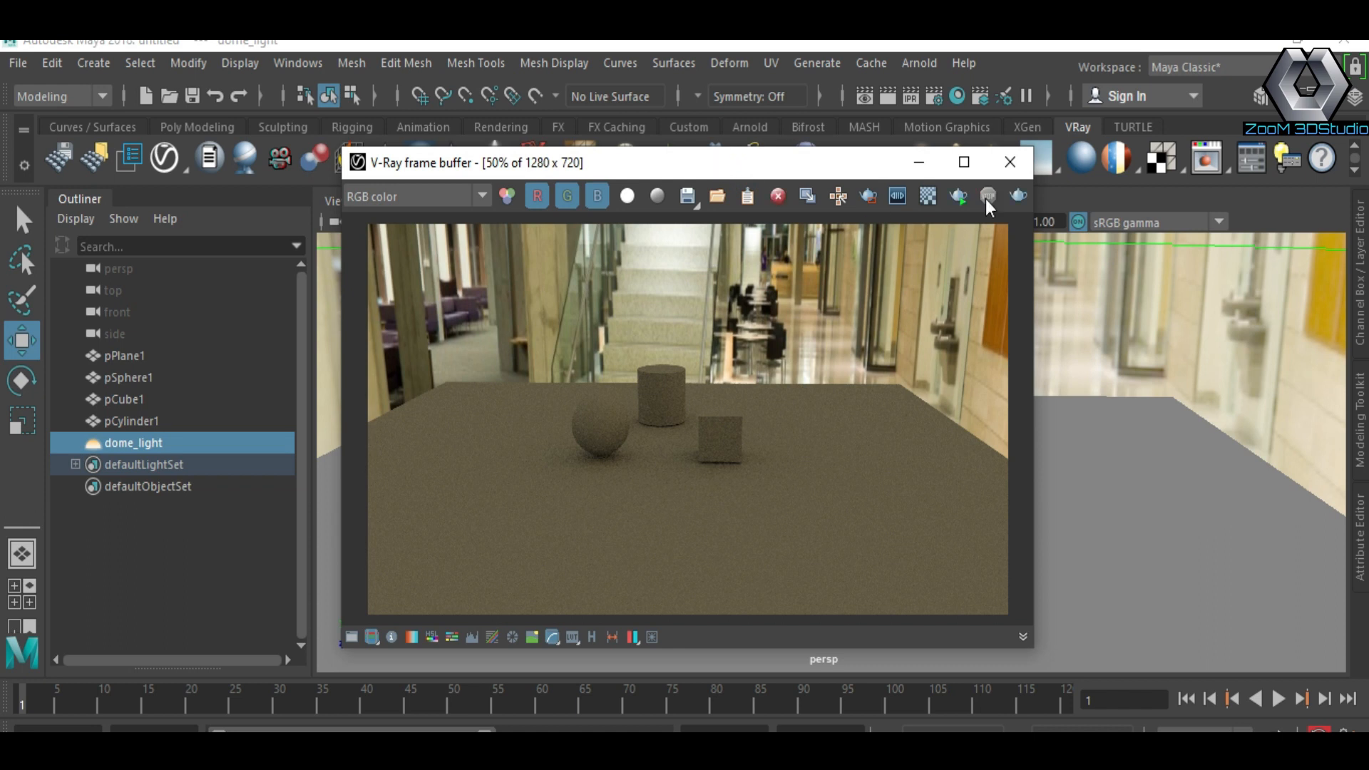
click(868, 195)
drag(529, 326, 794, 519)
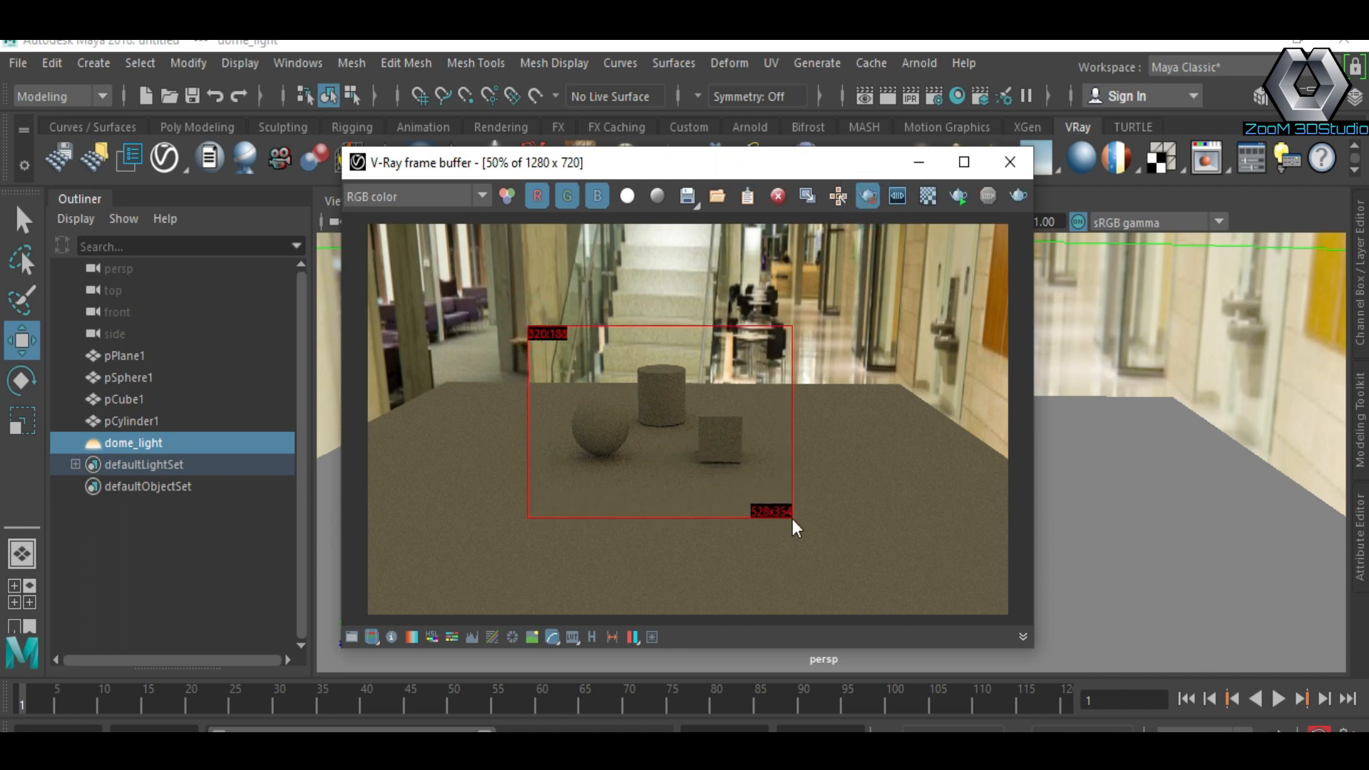
click(960, 196)
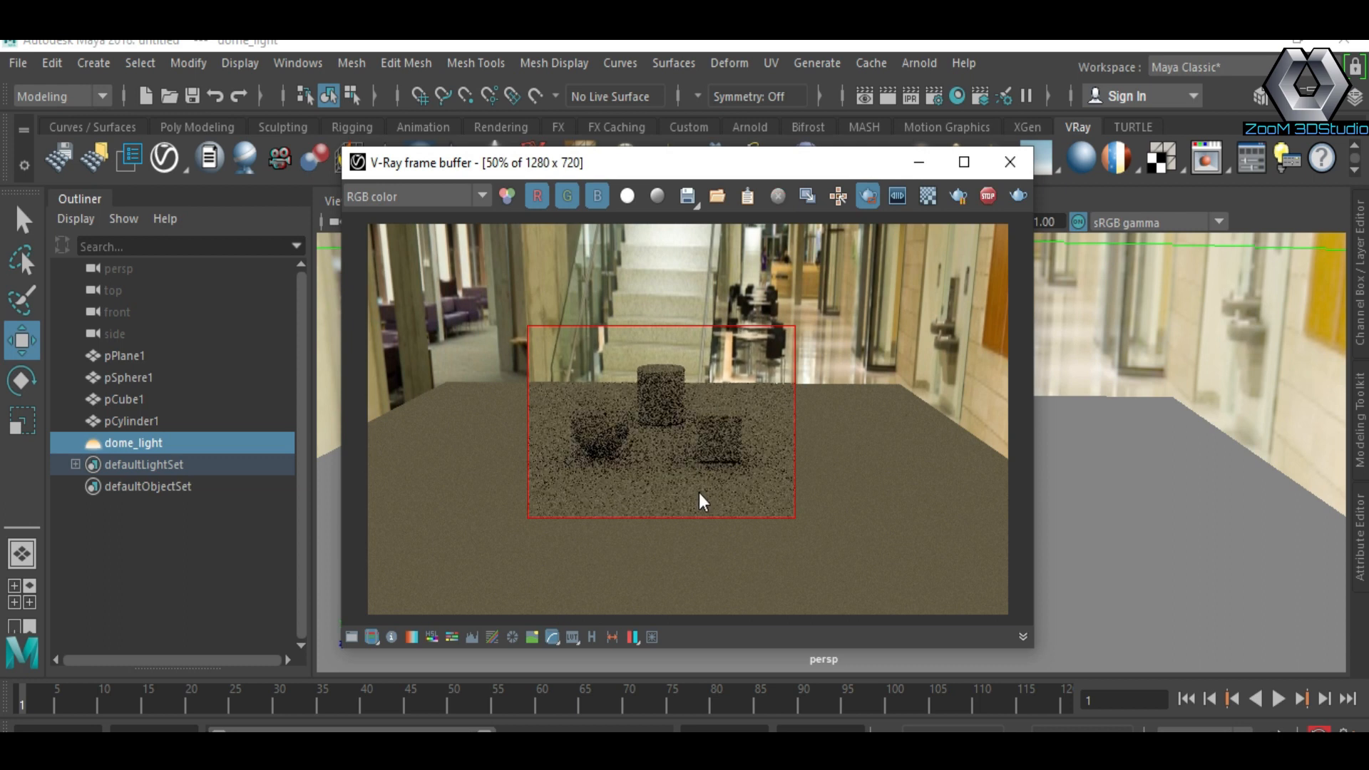
Step: Make the dome light invisible to the camera in its Options settings
click(1359, 508)
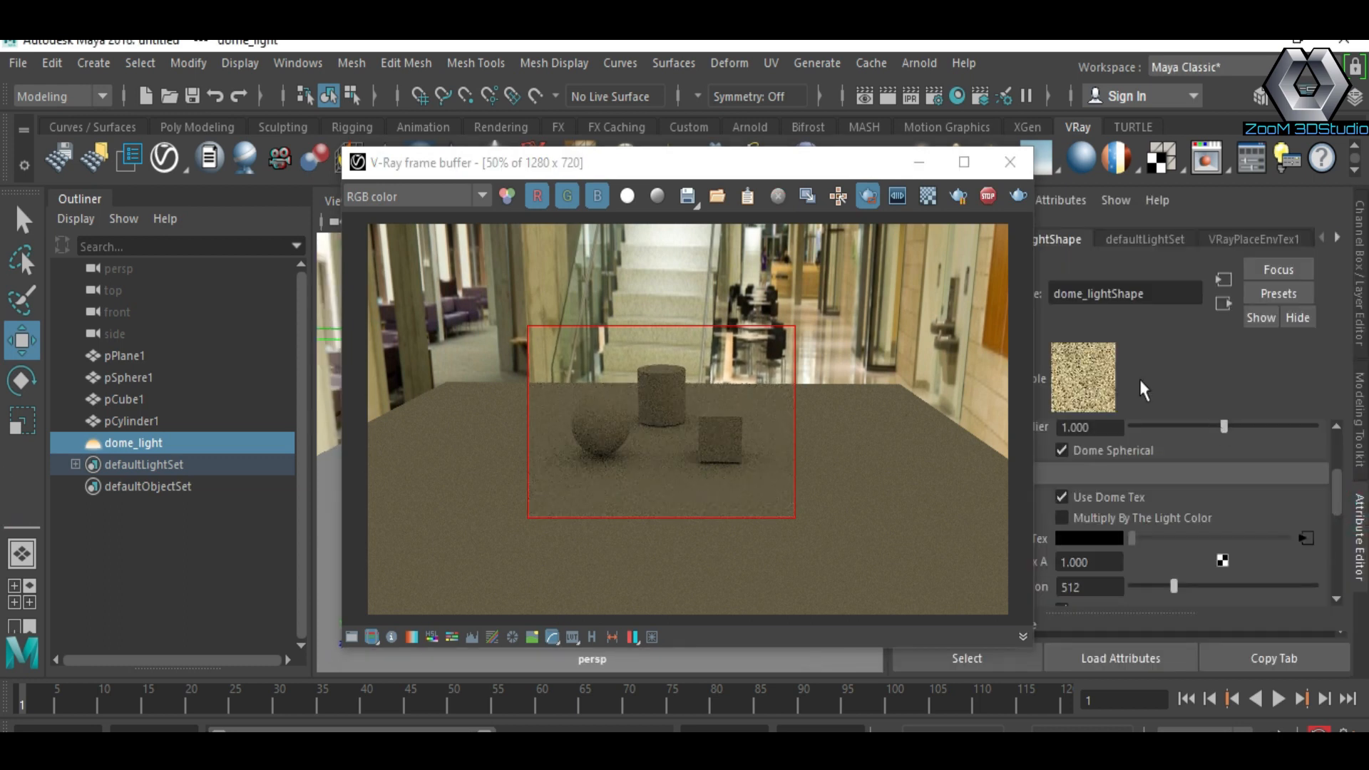
drag(831, 175, 762, 158)
click(133, 443)
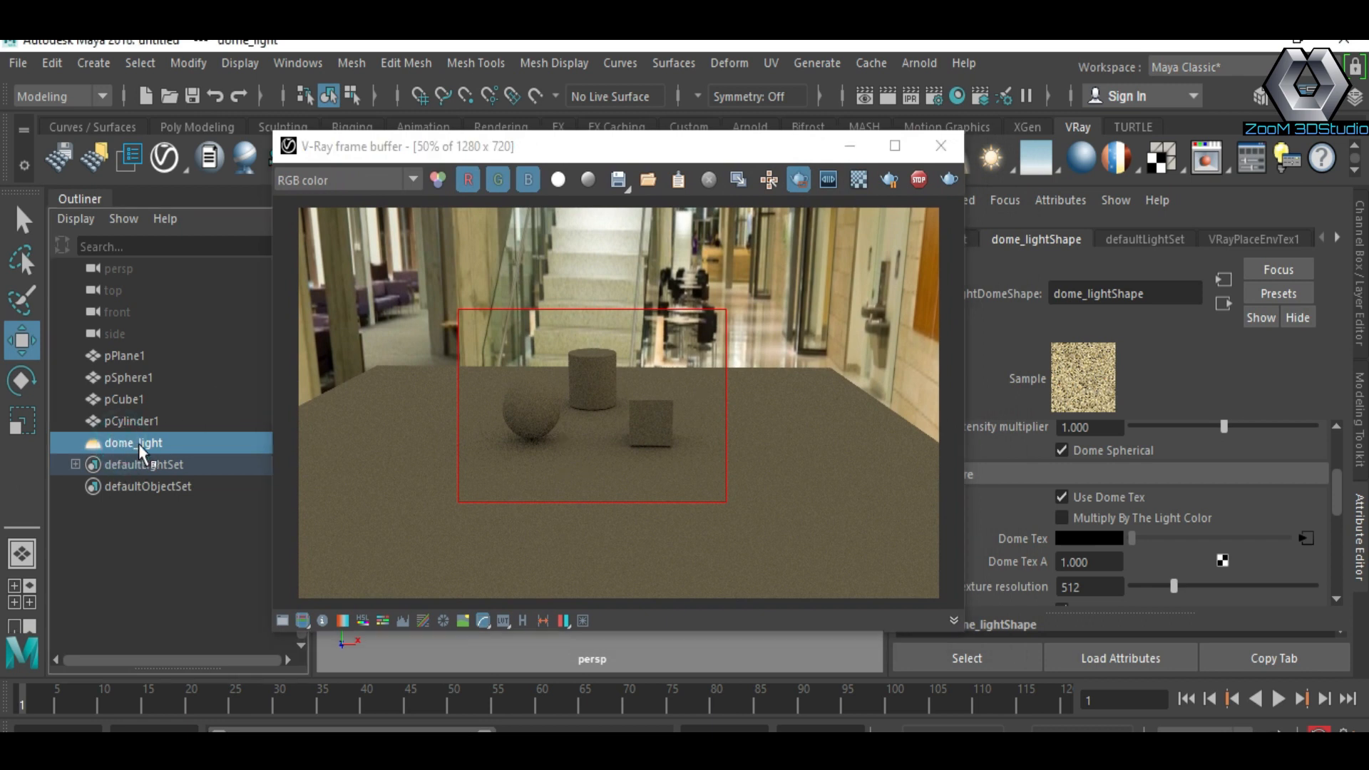
scroll(1157, 526, down, 5)
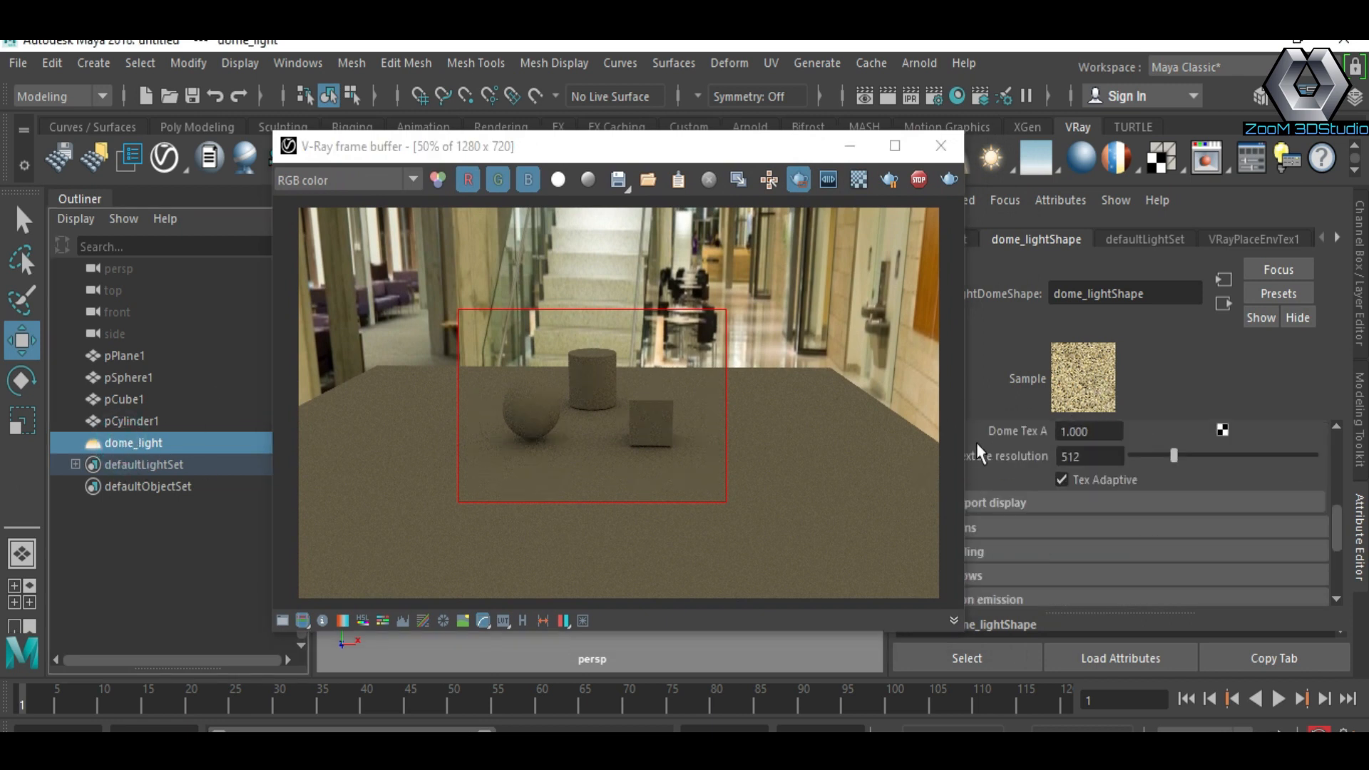
drag(967, 442, 866, 442)
click(913, 524)
scroll(1048, 434, down, 4)
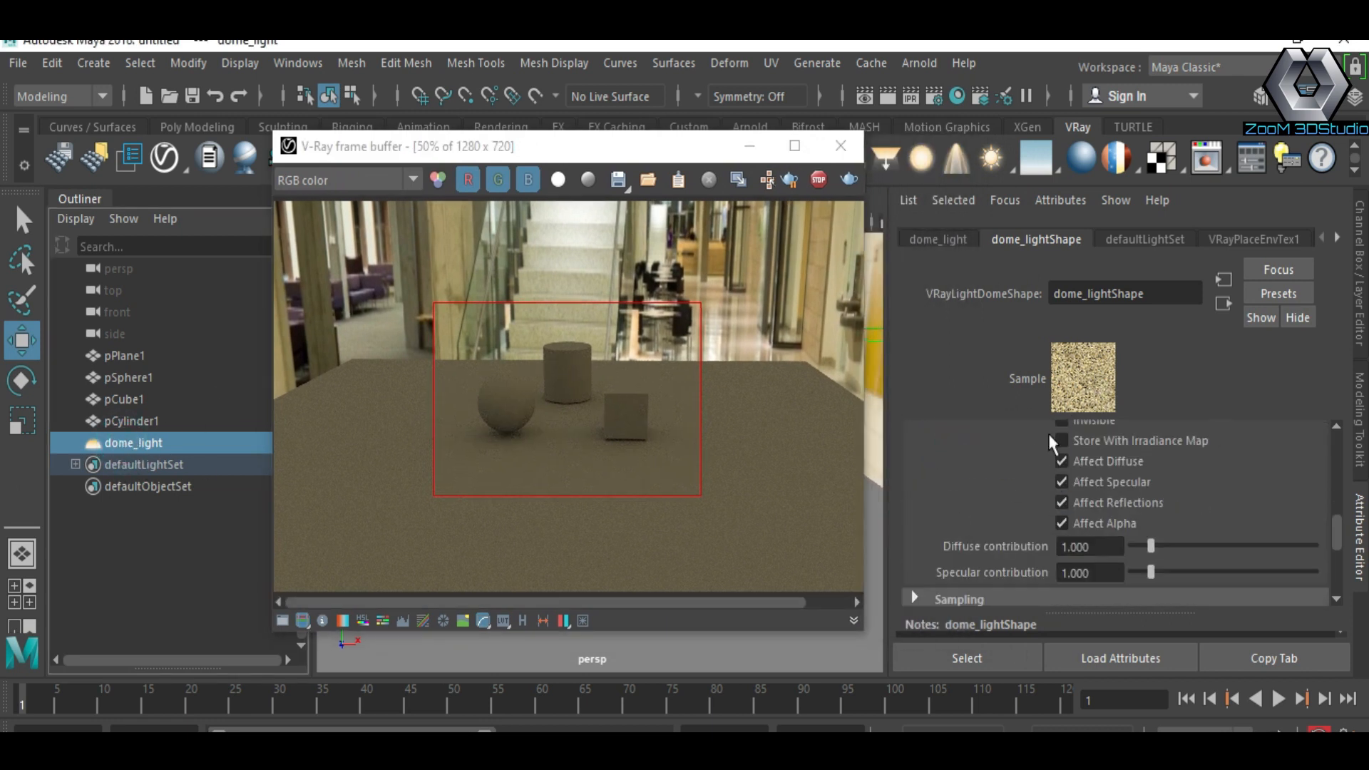
scroll(1077, 483, up, 2)
click(1077, 484)
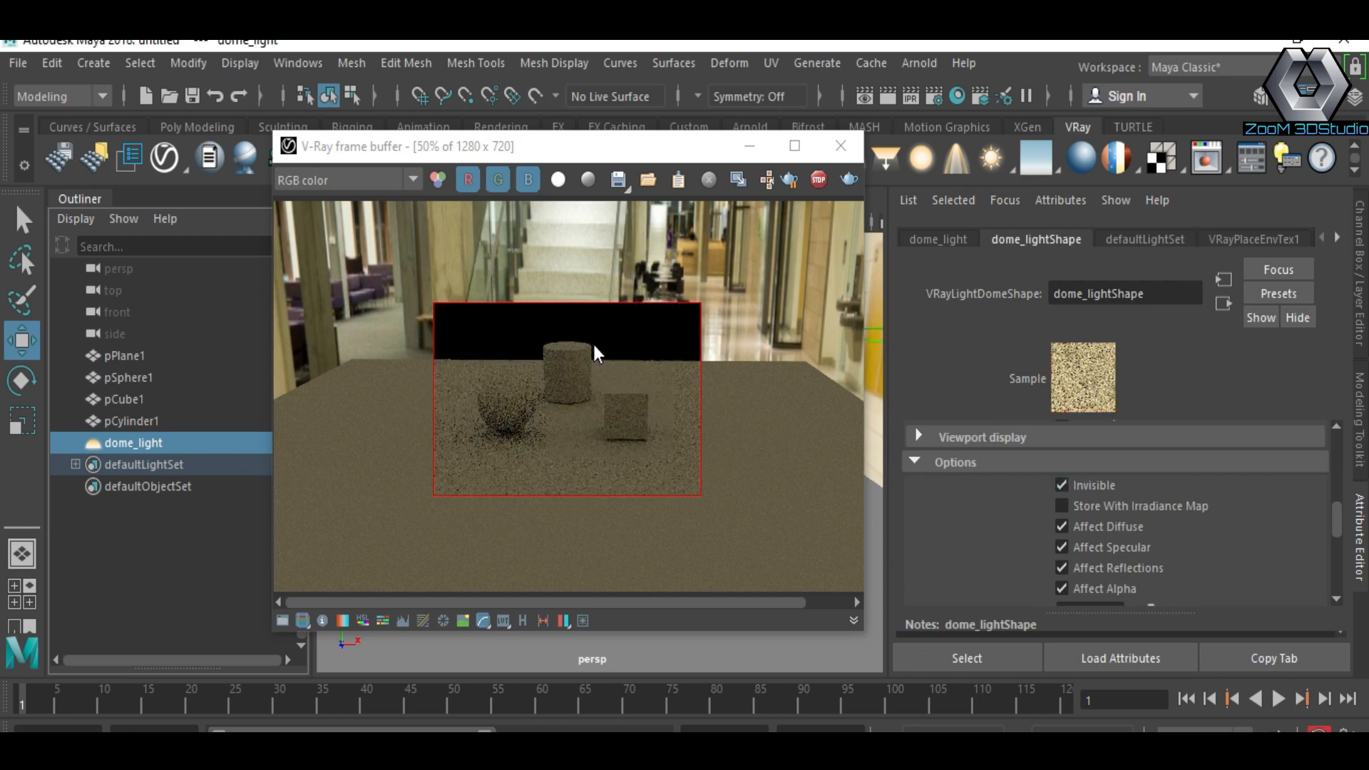
Step: Enlarge the render region, pick the cylinder from the render and turn off Use Fresnel in its cy material
drag(438, 207, 717, 507)
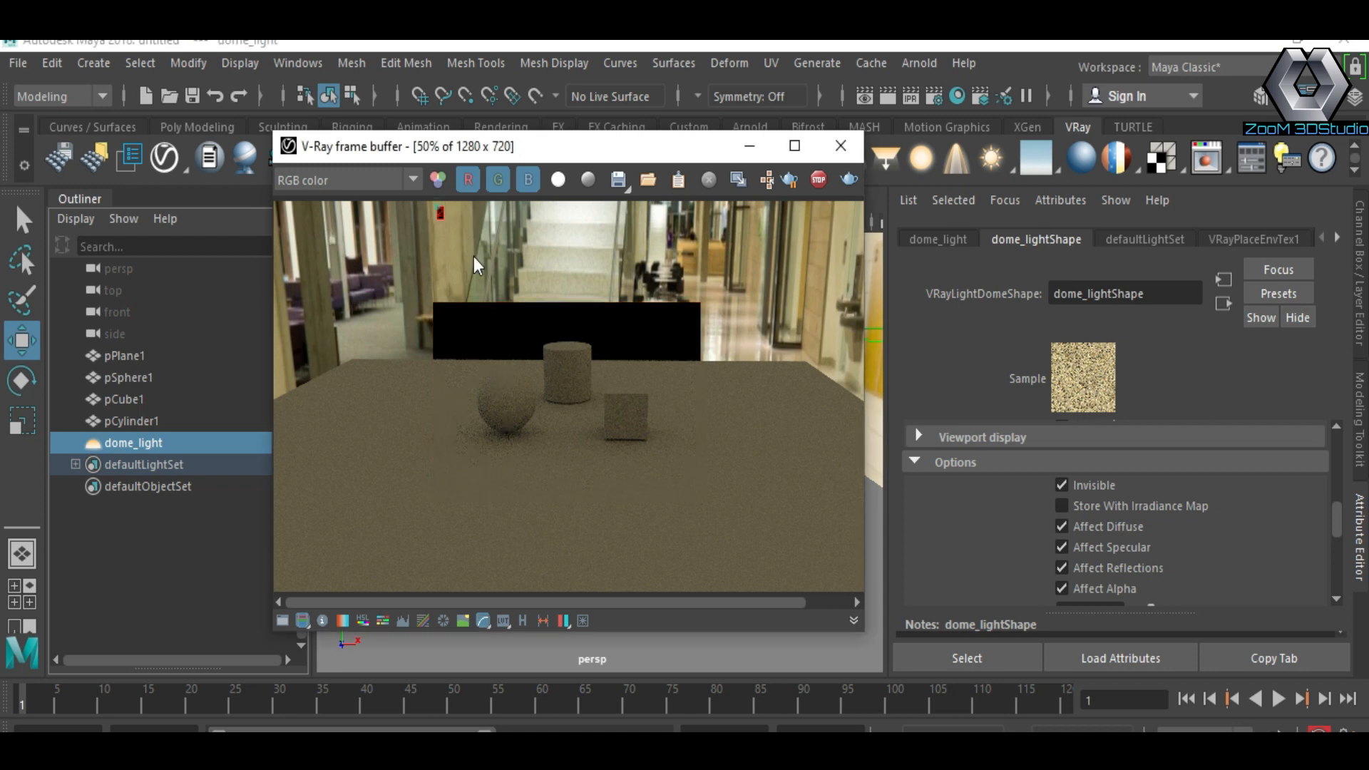
scroll(1155, 510, up, 5)
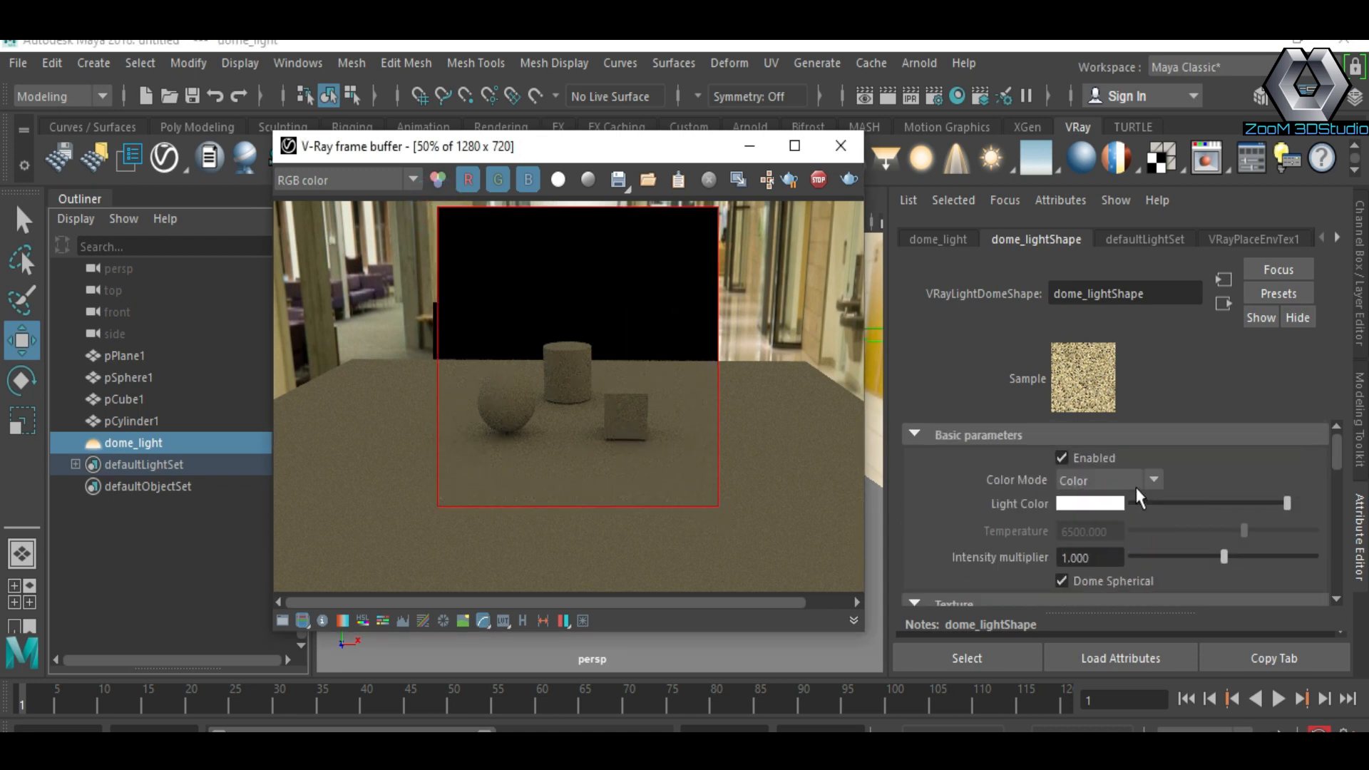
right_click(560, 344)
click(588, 354)
click(568, 364)
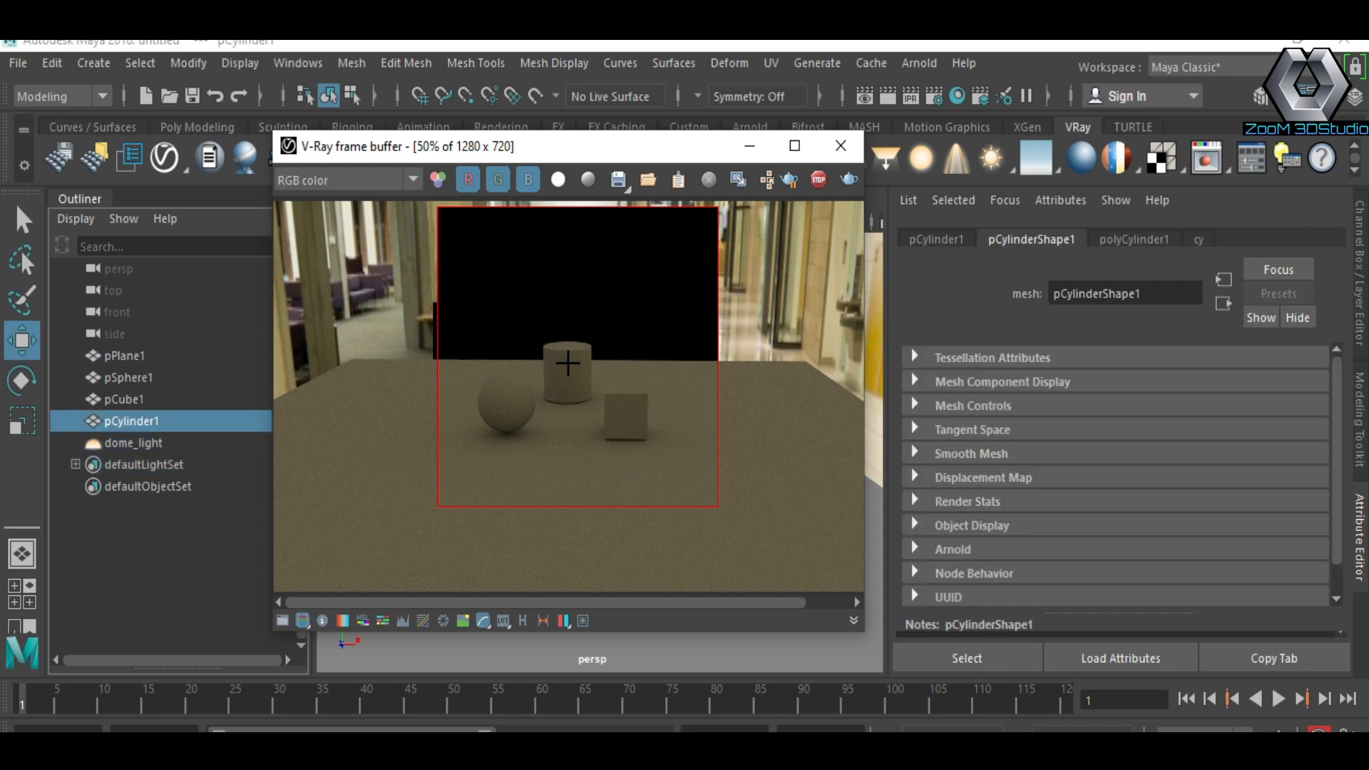
click(1199, 237)
drag(1205, 481, 1291, 515)
scroll(1171, 532, down, 3)
scroll(1141, 510, down, 2)
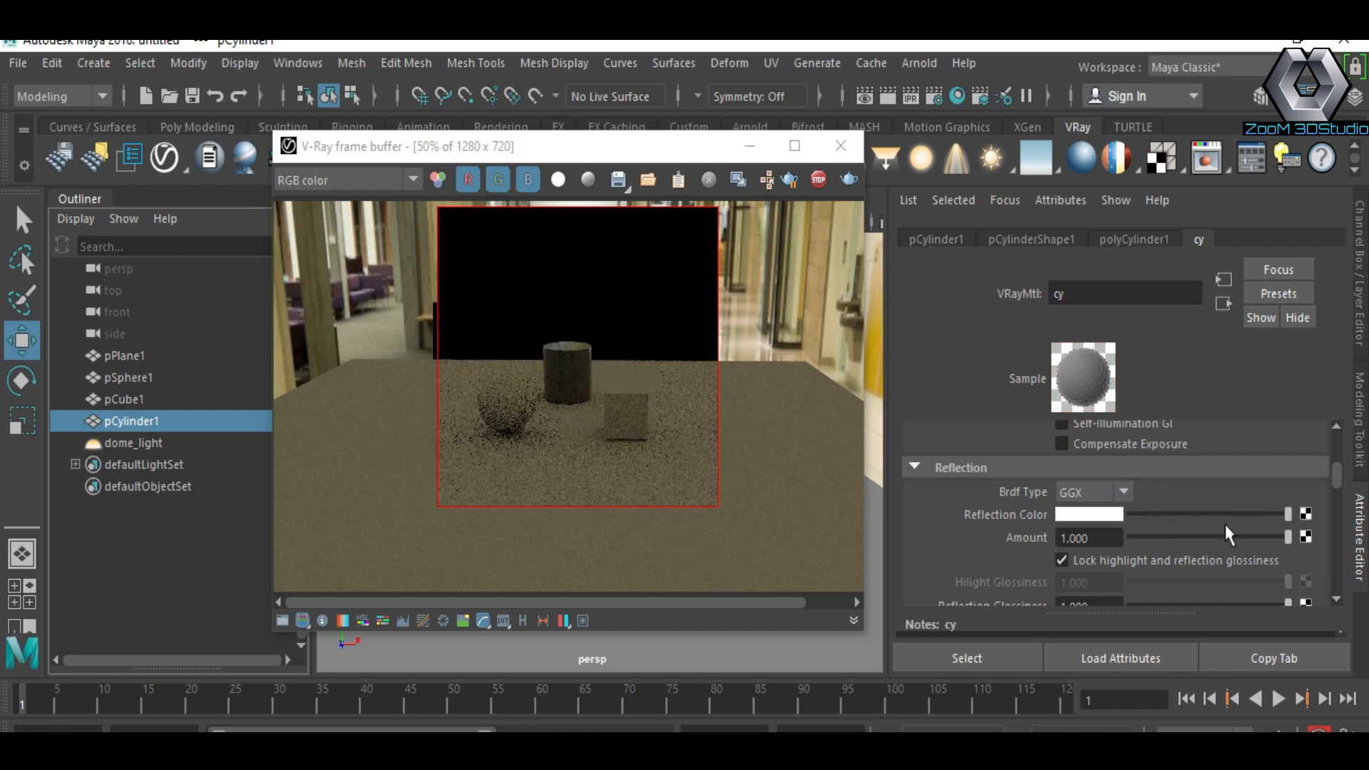
scroll(1164, 528, down, 2)
click(1062, 524)
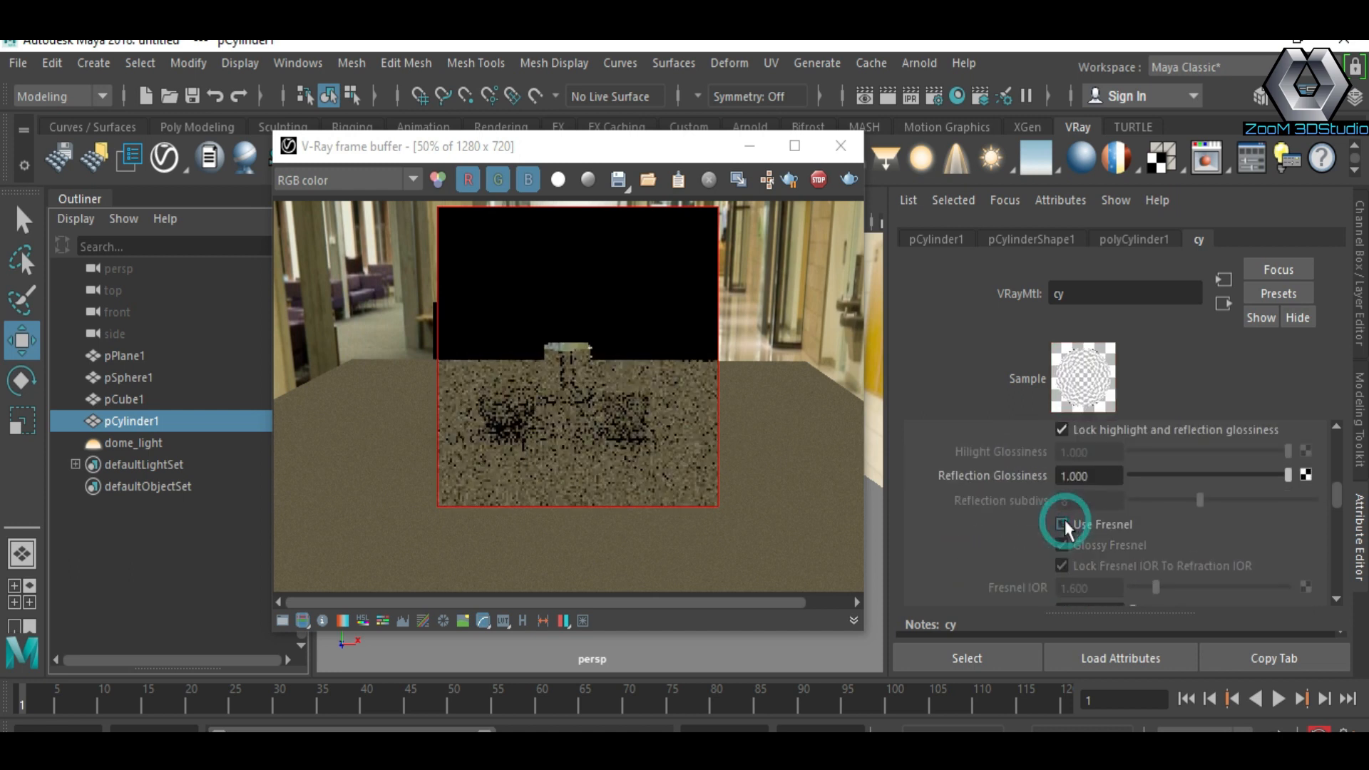
Step: Pick the sphere from the render, darken its sp material's diffuse color and raise its reflection color to white
scroll(577, 385, up, 1)
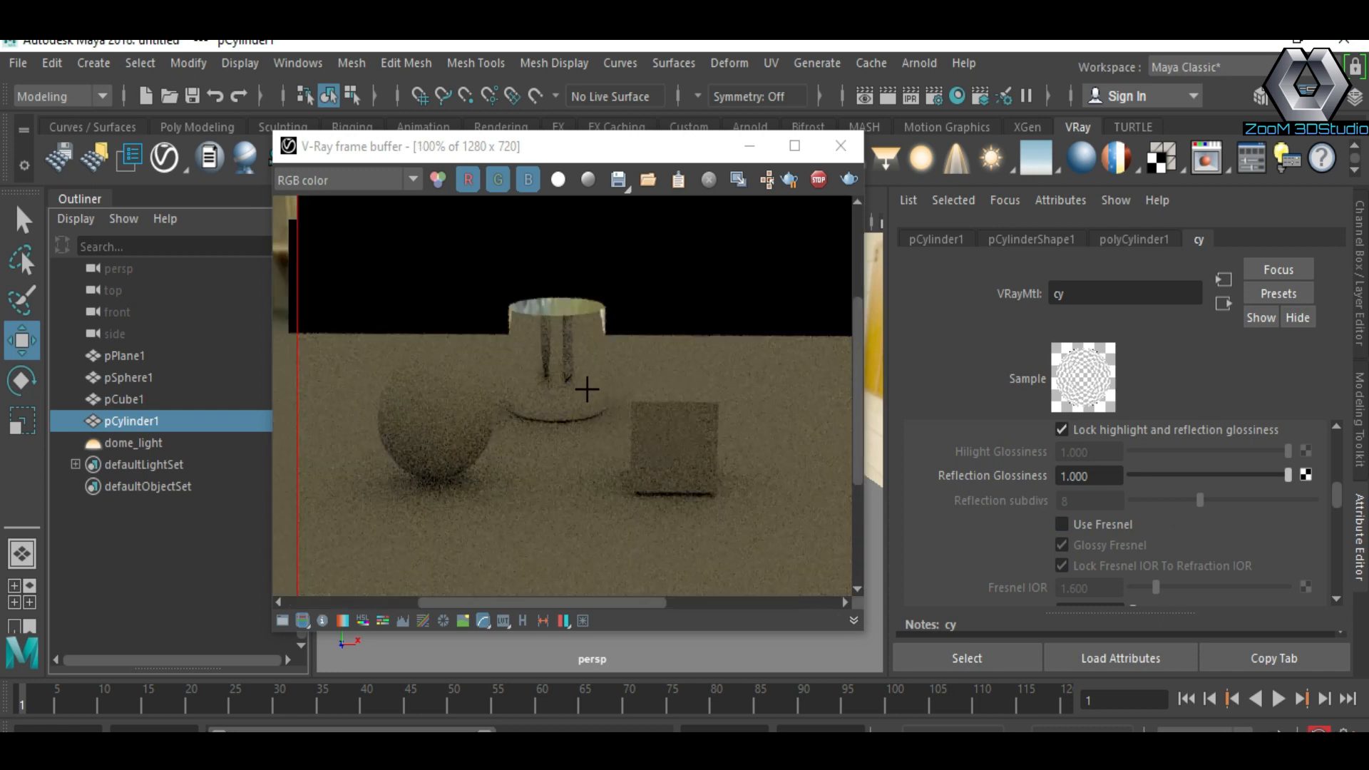
scroll(1131, 517, up, 1)
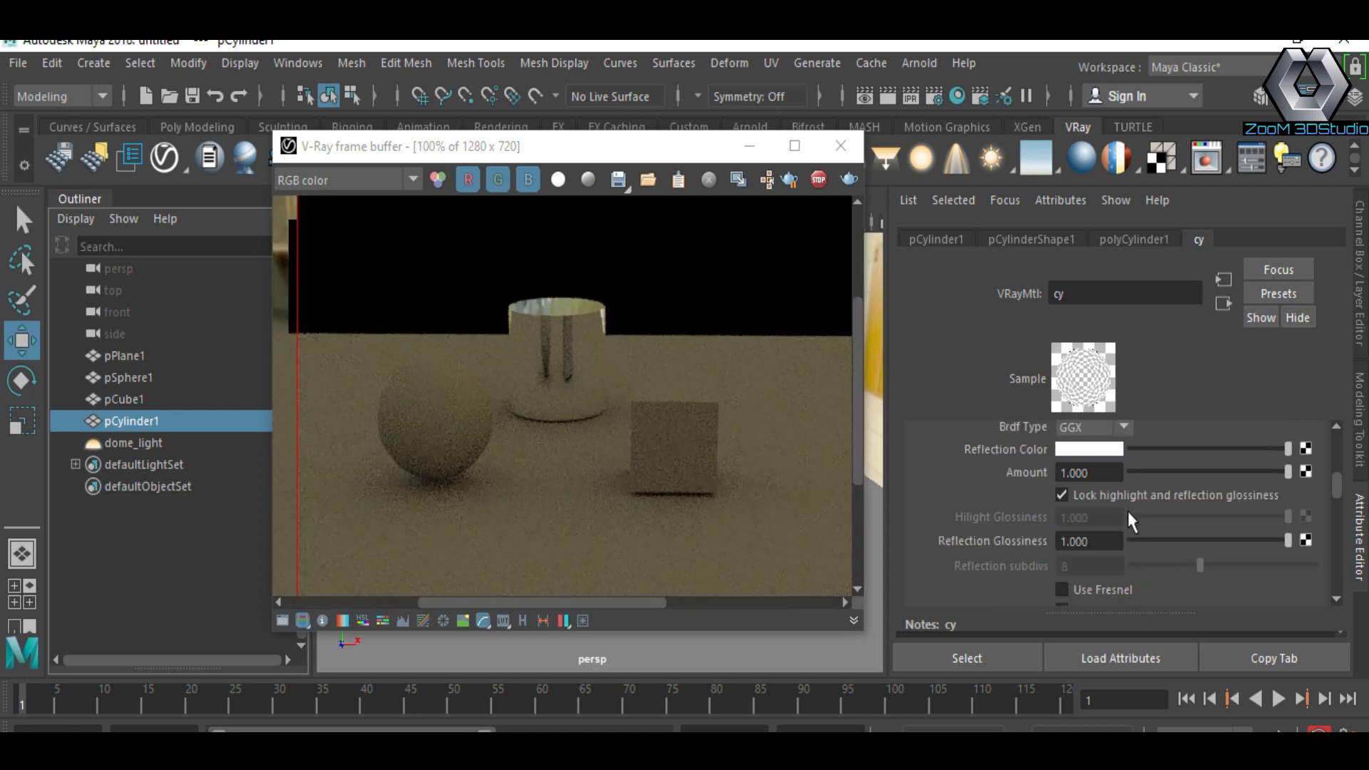
click(444, 403)
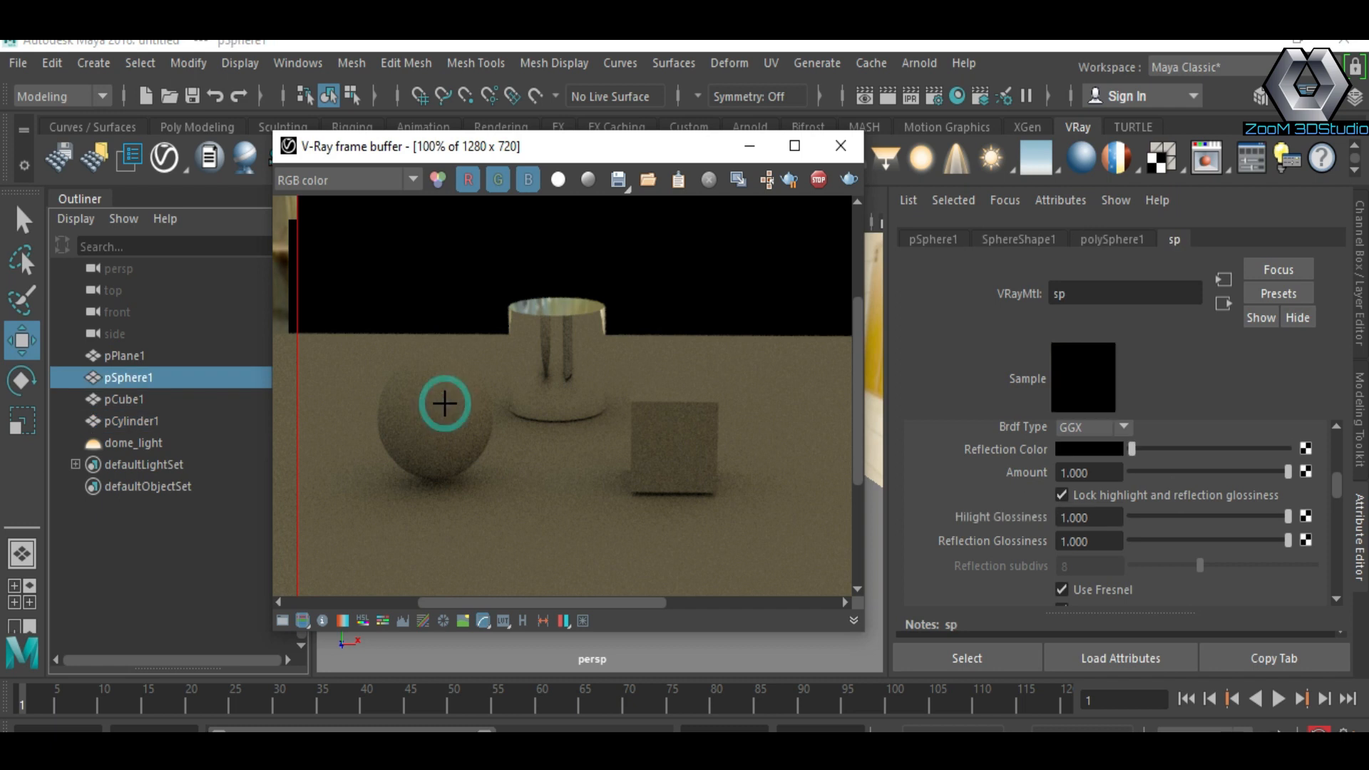
drag(1205, 480, 1139, 483)
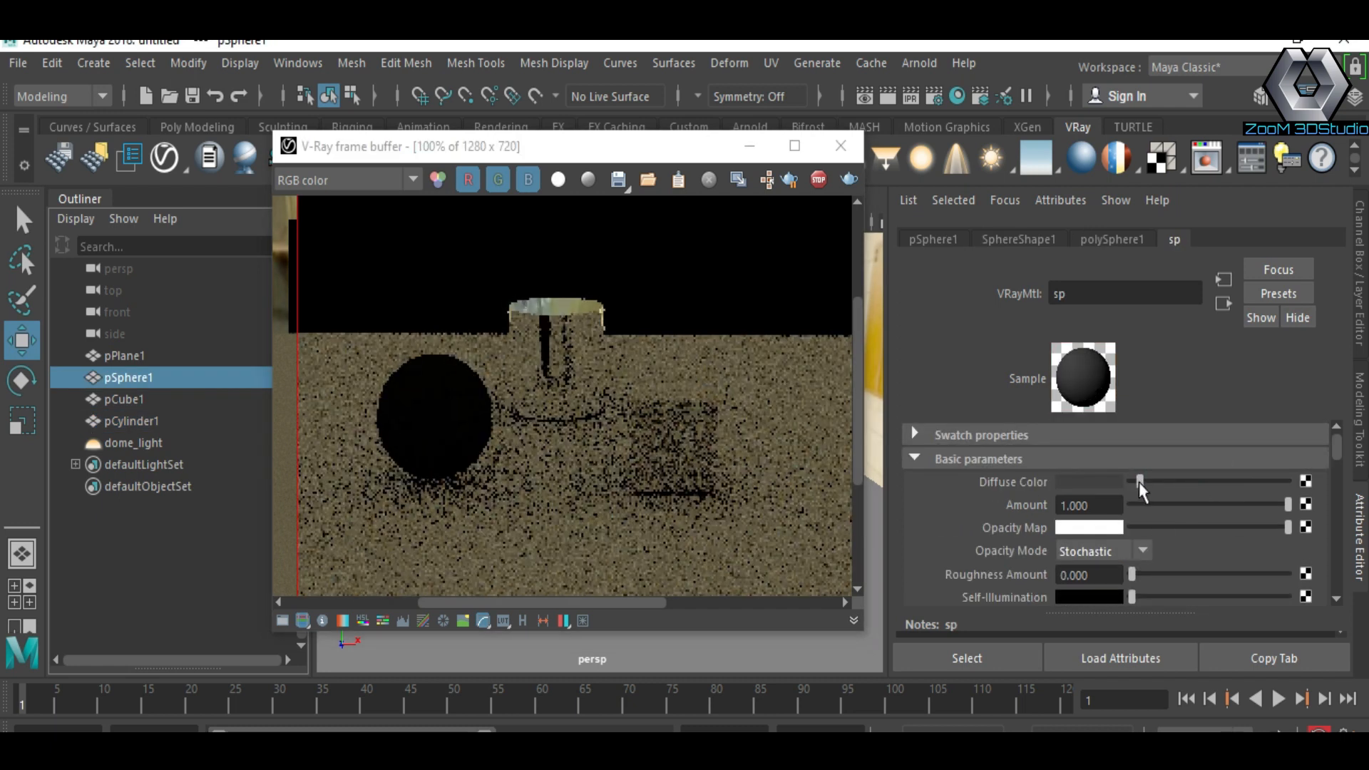
scroll(1162, 528, down, 2)
drag(1139, 577, 1320, 582)
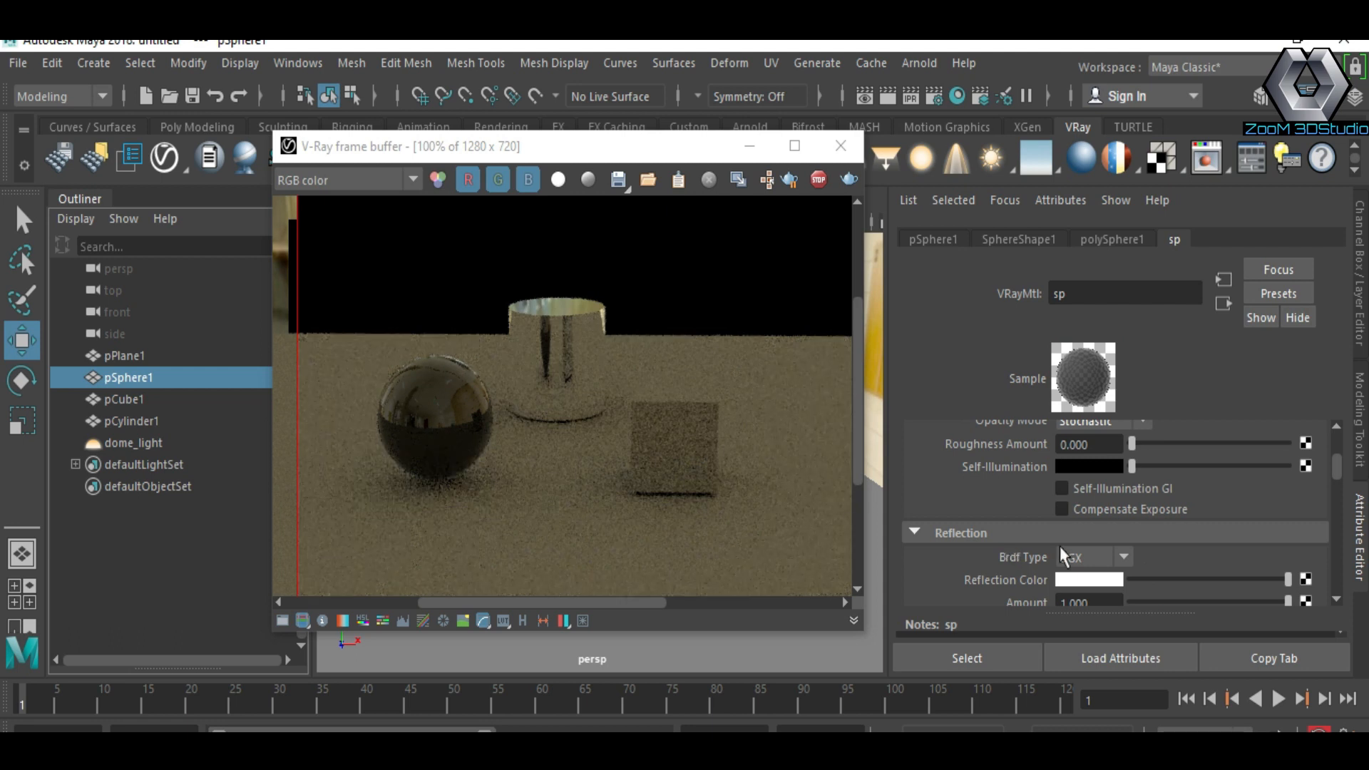
Step: Turn off Use Fresnel in the sphere's sp material
scroll(1165, 569, down, 3)
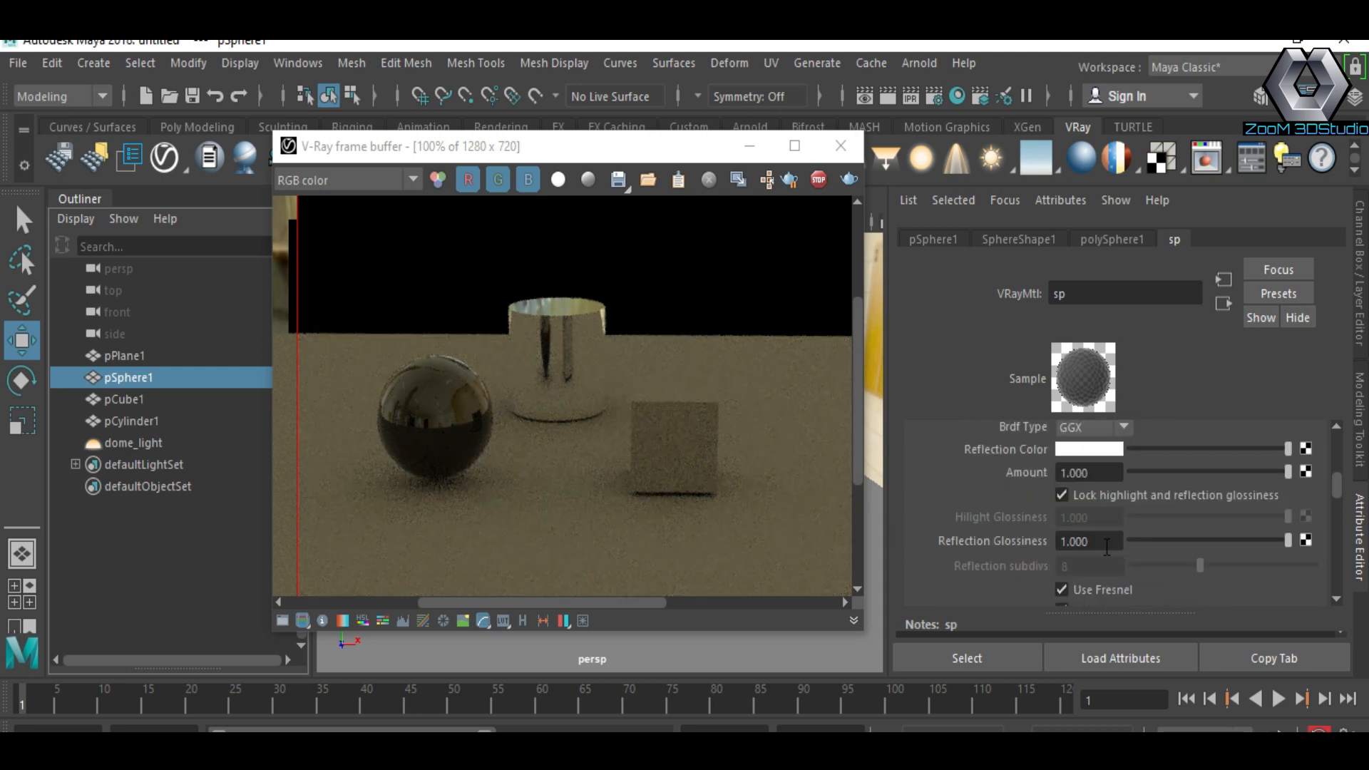
scroll(1112, 533, down, 2)
click(1061, 526)
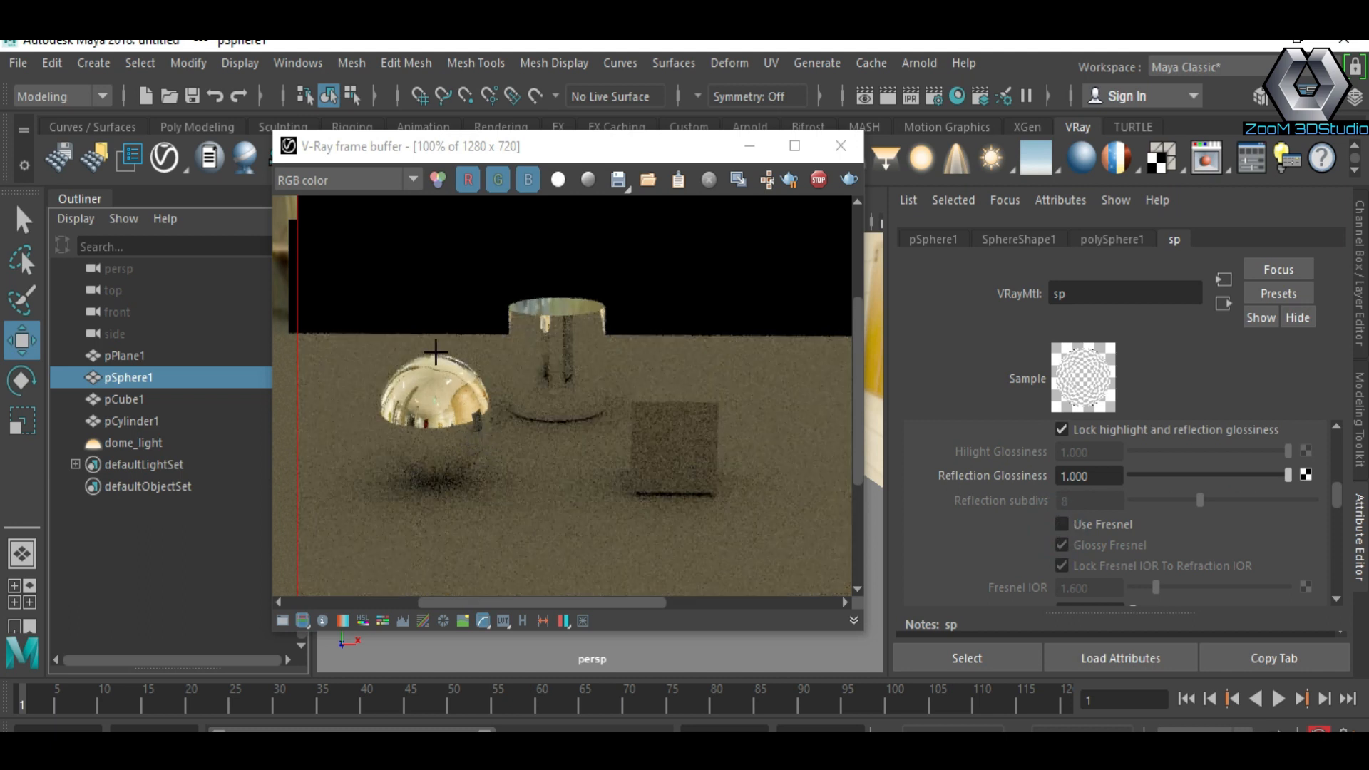
scroll(1081, 509, down, 1)
scroll(1082, 507, up, 5)
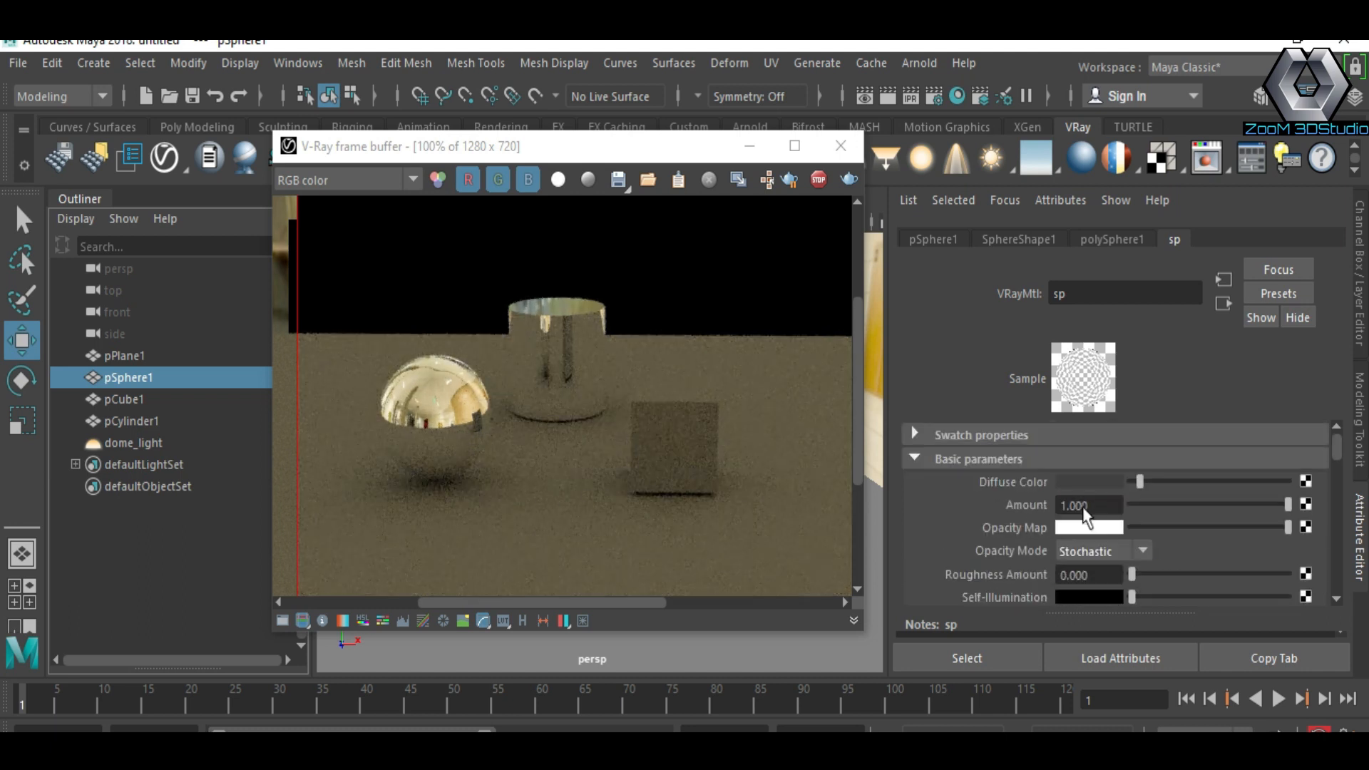
drag(1153, 484, 1291, 519)
Step: Pick the plane from the render and raise its pl material's reflection color to light grey
click(683, 431)
scroll(1127, 495, down, 3)
scroll(1292, 526, down, 2)
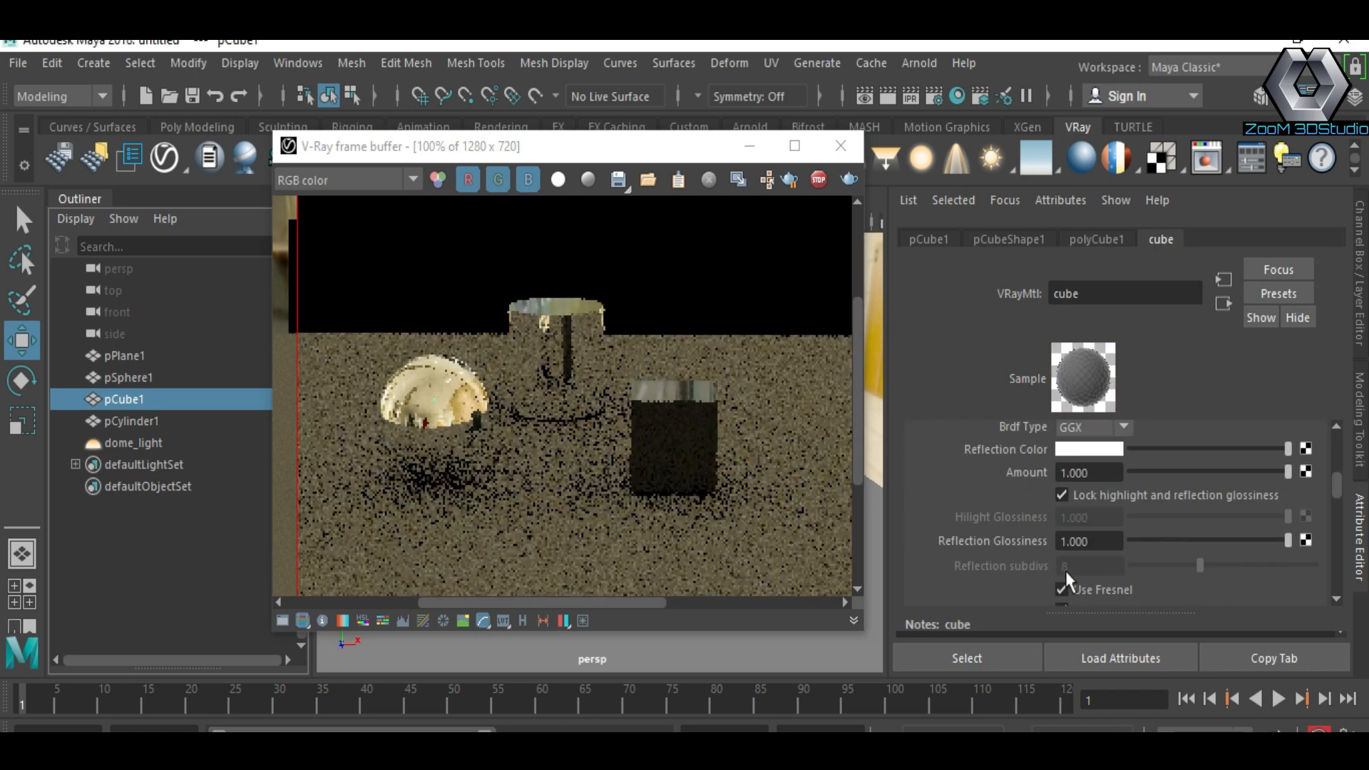
click(778, 515)
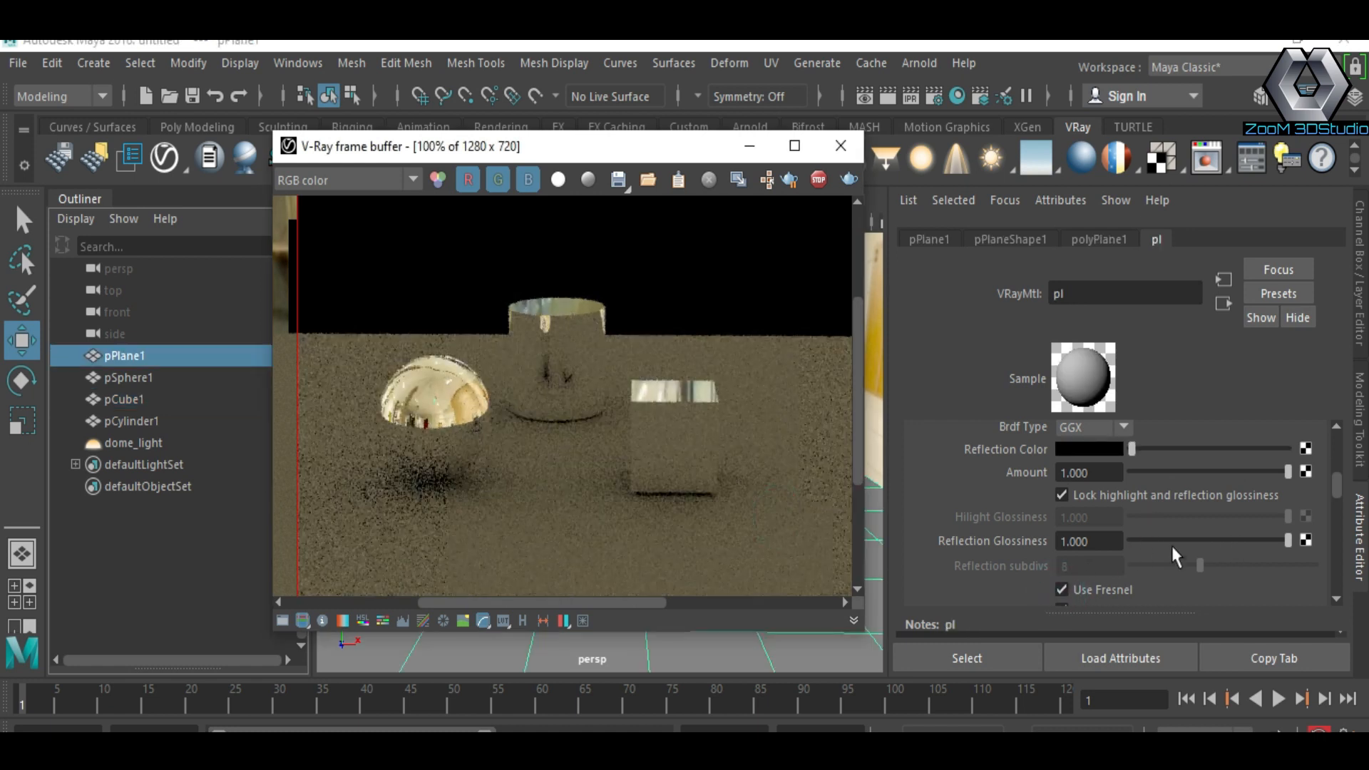
scroll(1161, 507, up, 3)
scroll(1161, 507, down, 3)
scroll(1161, 507, up, 2)
drag(1135, 515, 1245, 515)
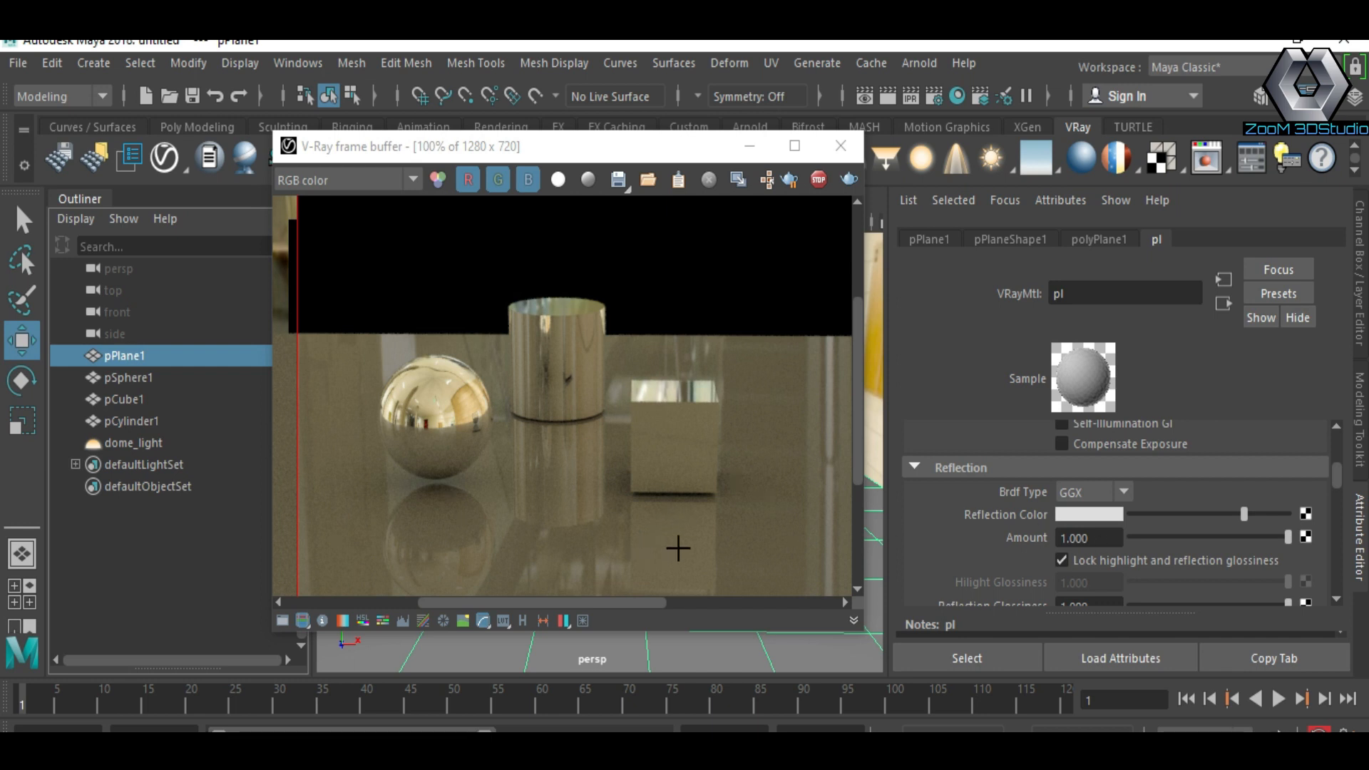
Step: Tint the plane's reflection color pale green and its diffuse color dark green
click(1085, 515)
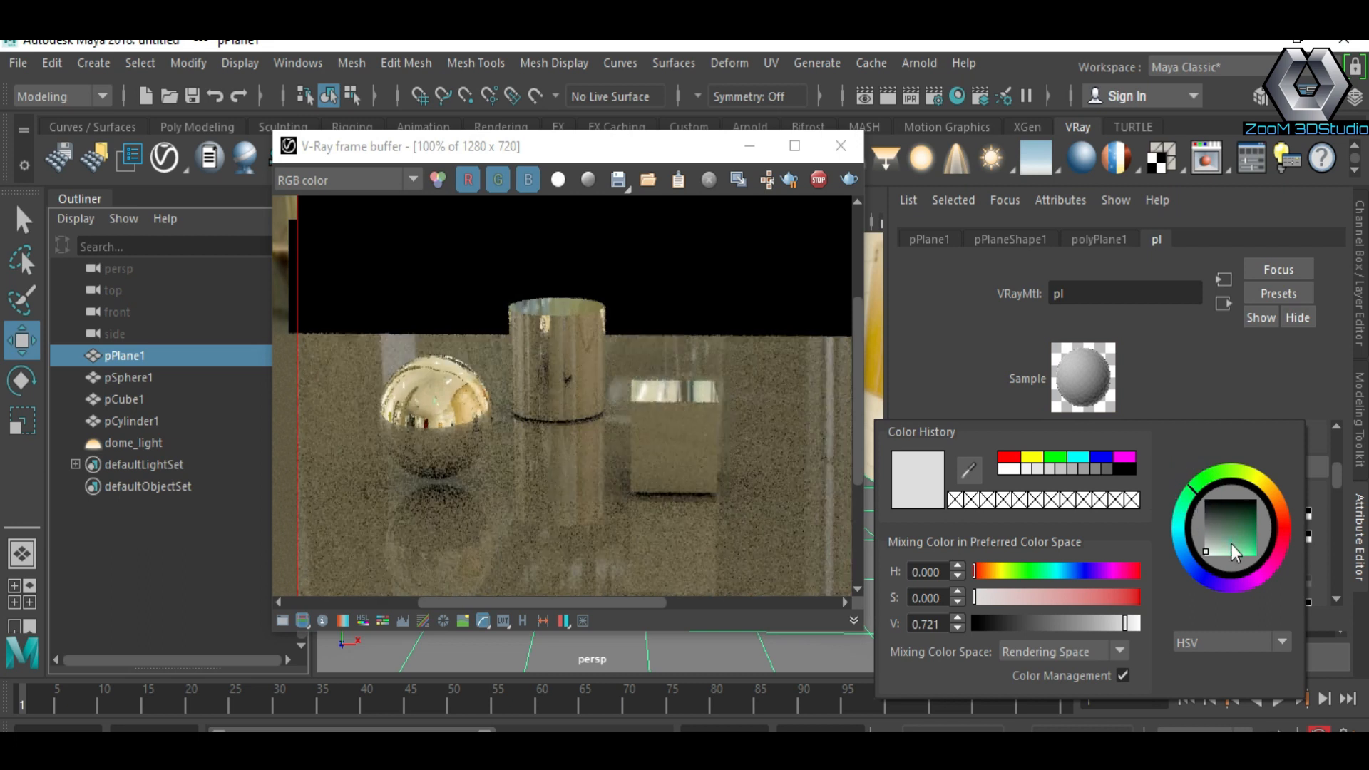
click(1222, 558)
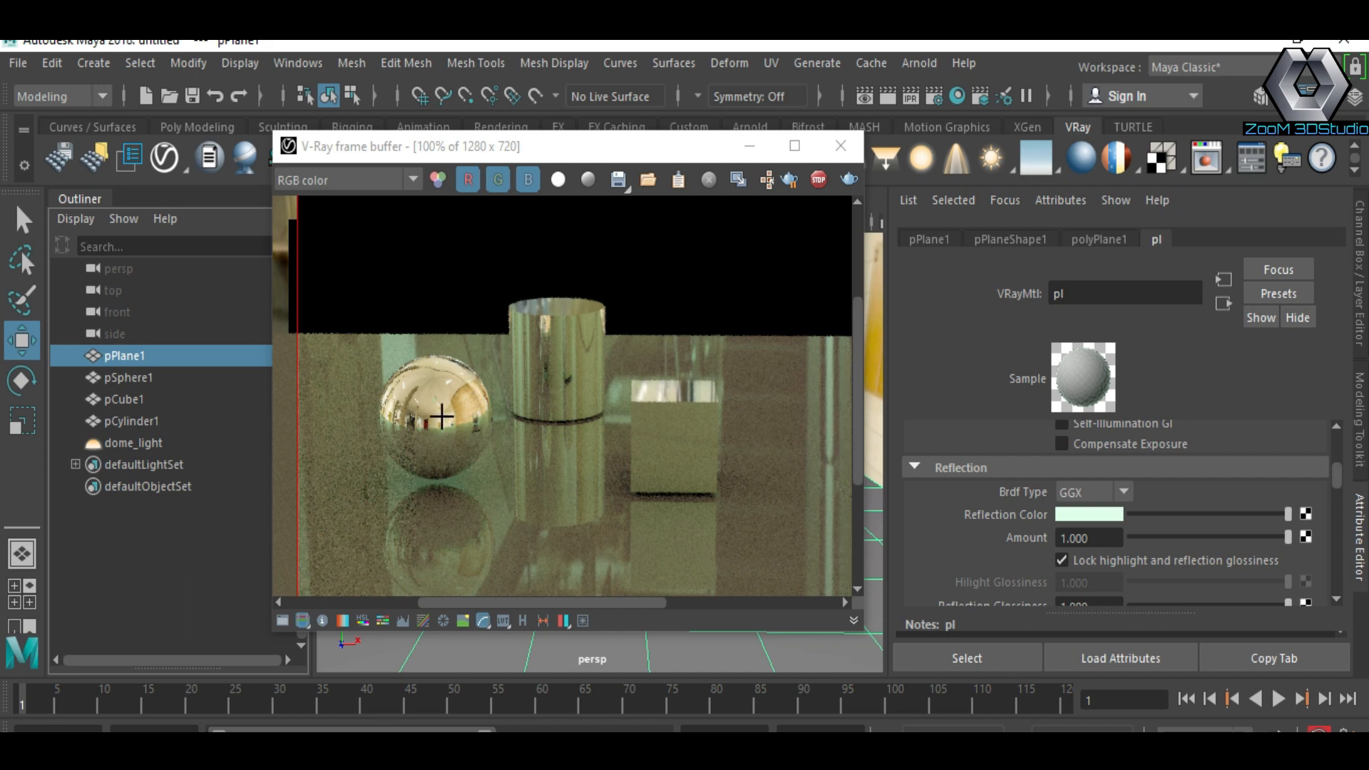
scroll(1047, 525, up, 5)
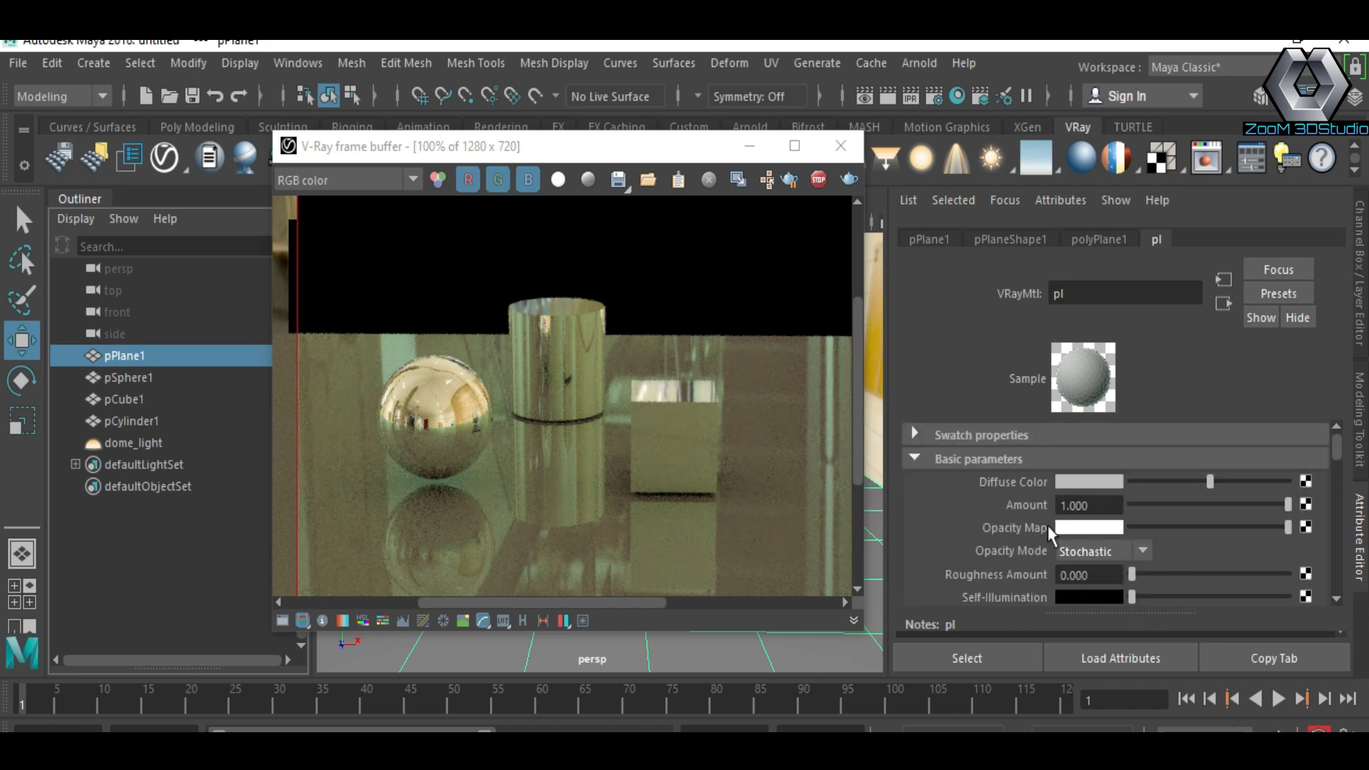
click(1075, 482)
mouse_move(1221, 497)
mouse_down()
mouse_move(1234, 520)
mouse_move(1251, 495)
mouse_move(1222, 491)
mouse_up()
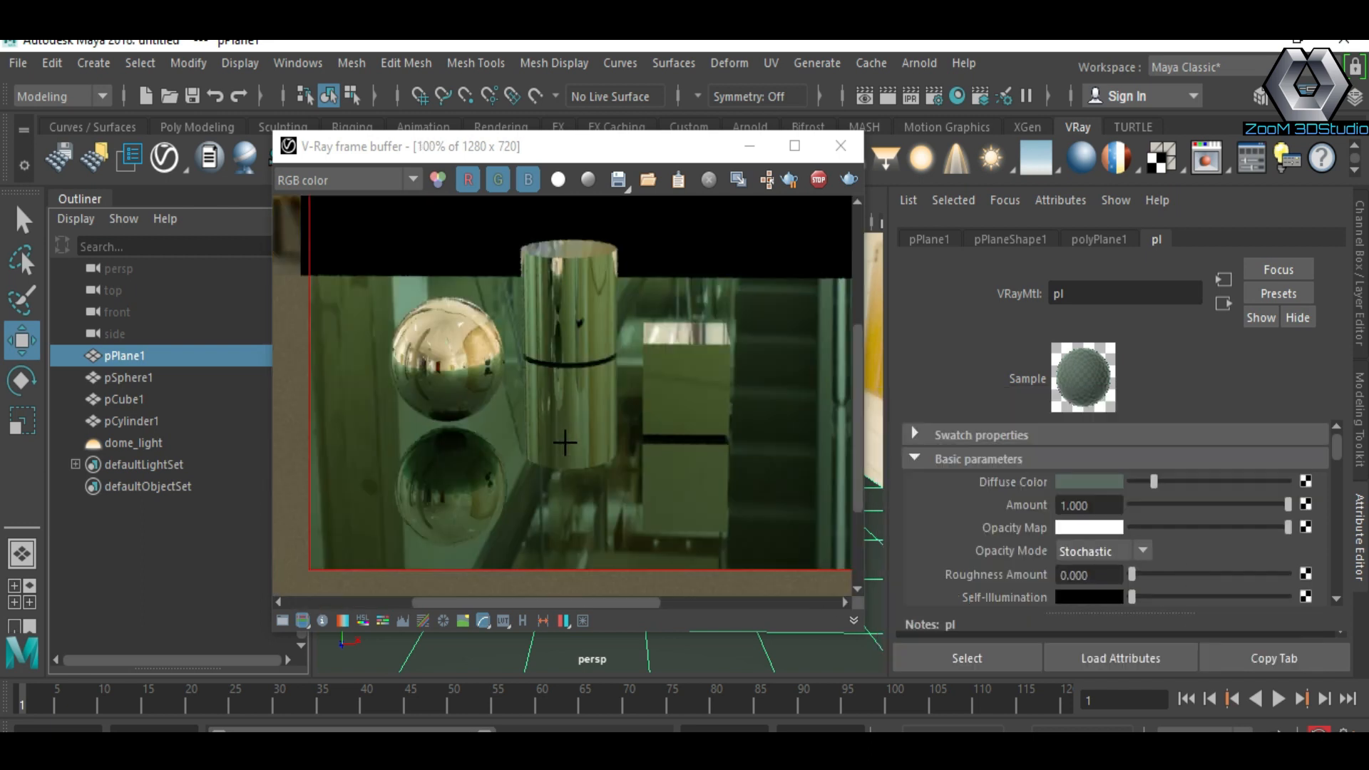
Step: Set the plane's reflection color to white
scroll(1110, 481, down, 2)
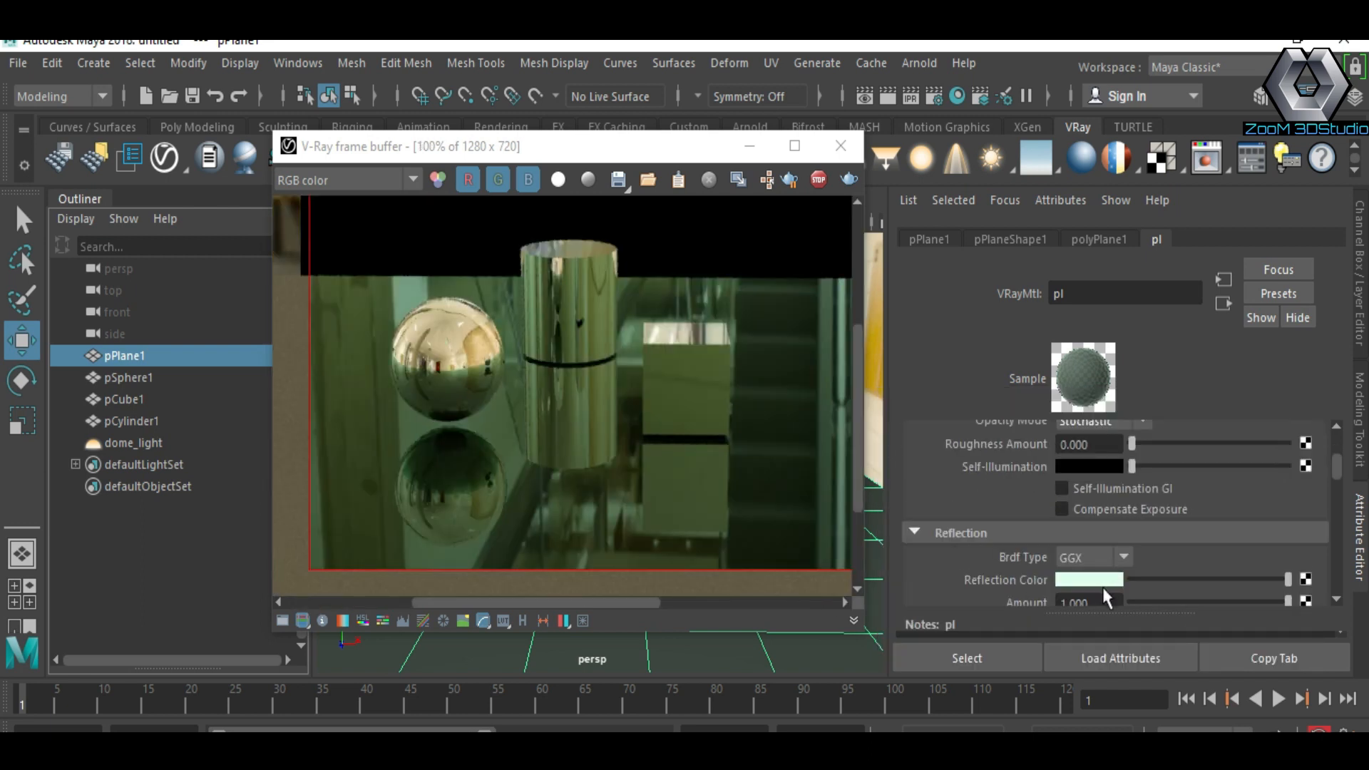
click(1111, 581)
drag(1041, 655, 1013, 664)
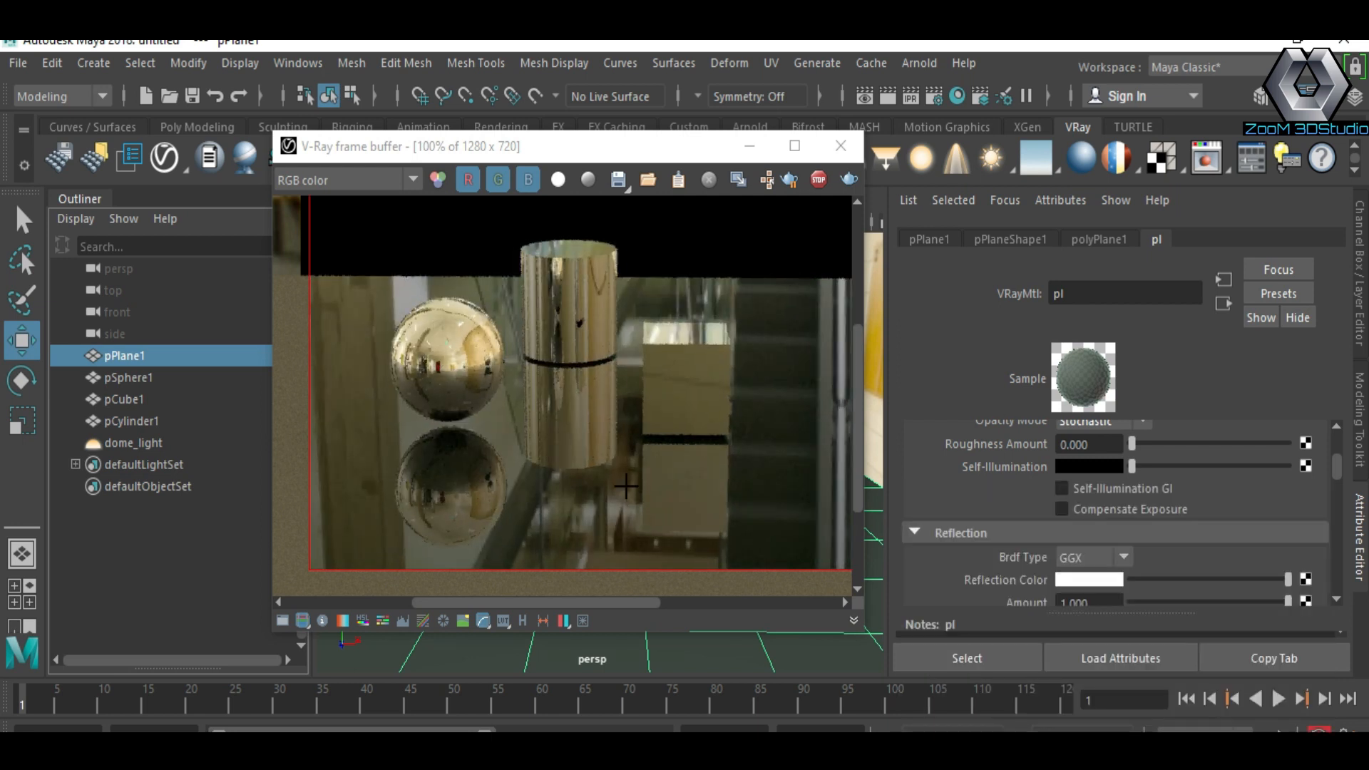
Step: Change the plane's diffuse color to a neutral grey
scroll(1092, 521, up, 2)
scroll(1128, 549, down, 3)
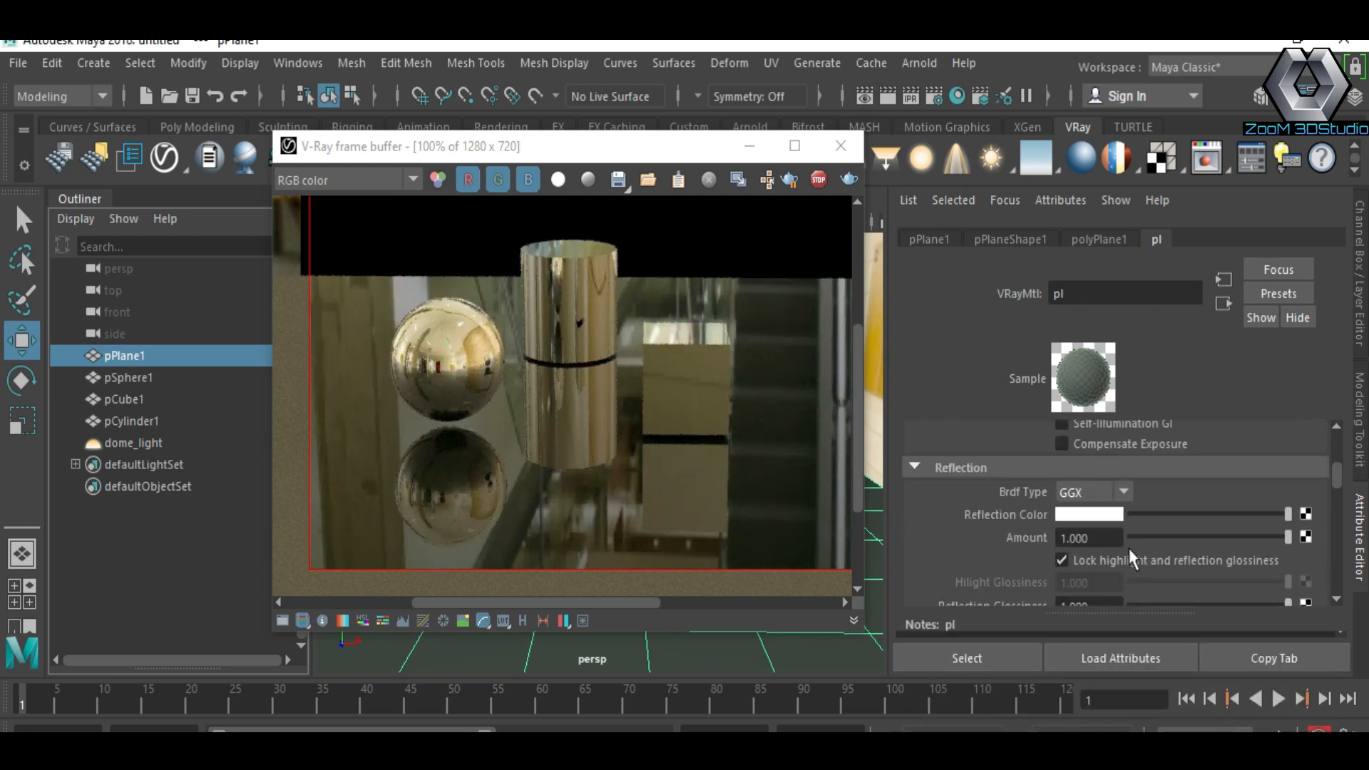
scroll(1129, 549, up, 5)
mouse_move(1156, 482)
mouse_down()
mouse_move(1212, 484)
mouse_move(1181, 485)
mouse_up()
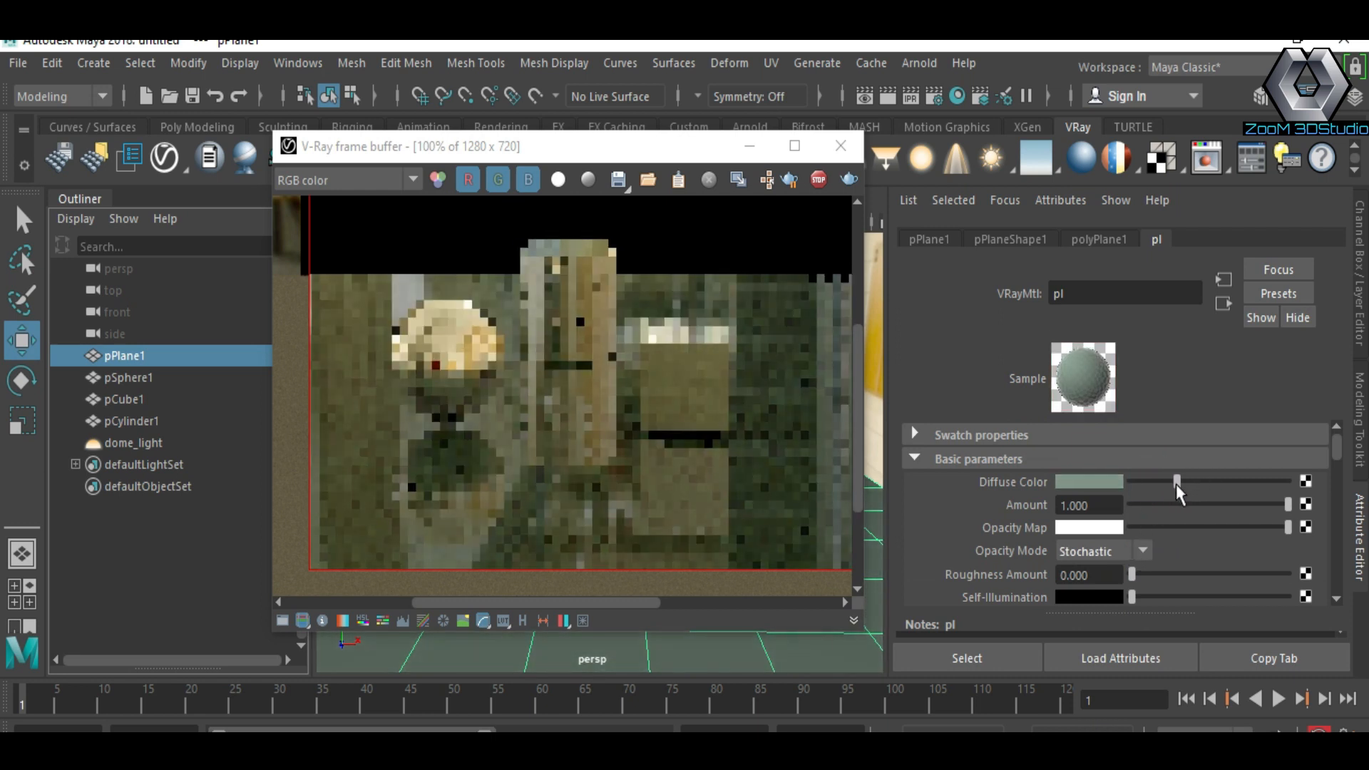
click(1091, 482)
drag(1270, 525, 1240, 515)
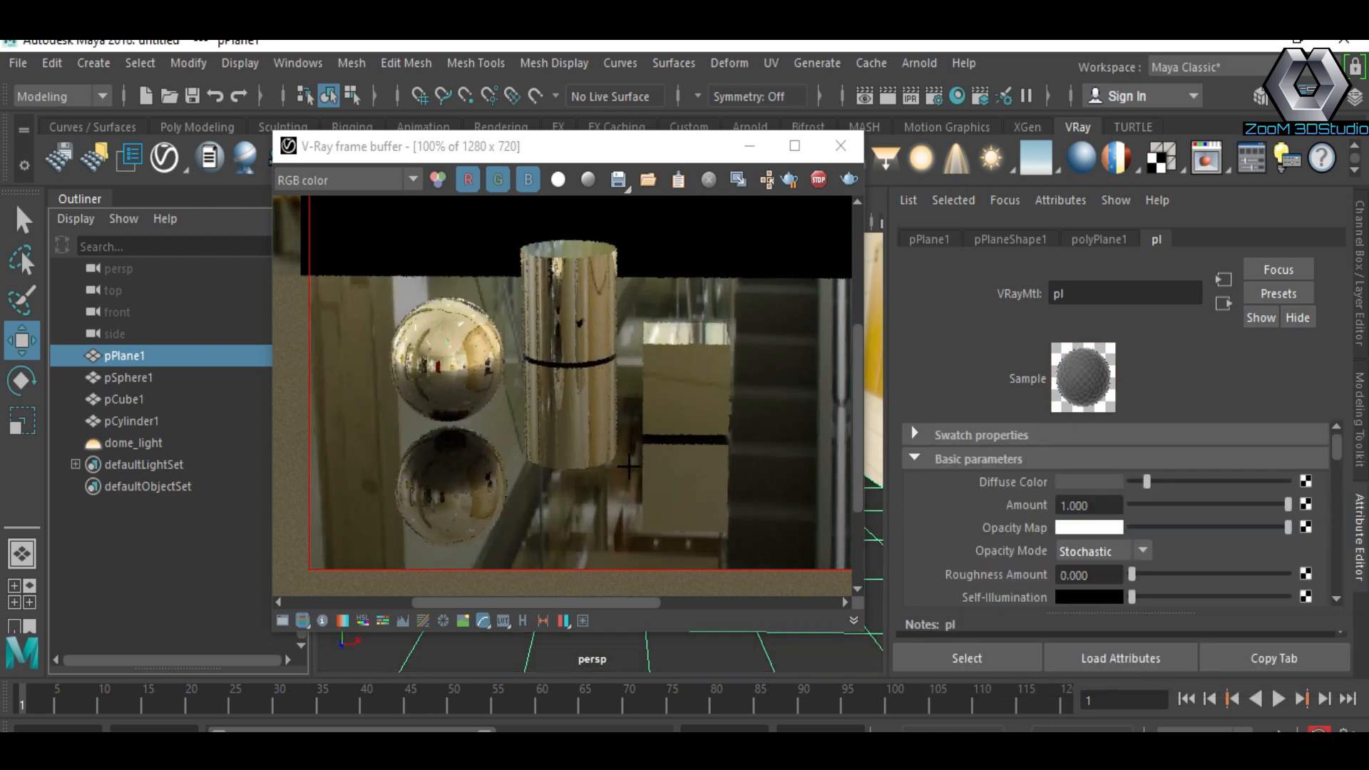
scroll(563, 436, down, 2)
scroll(567, 436, up, 2)
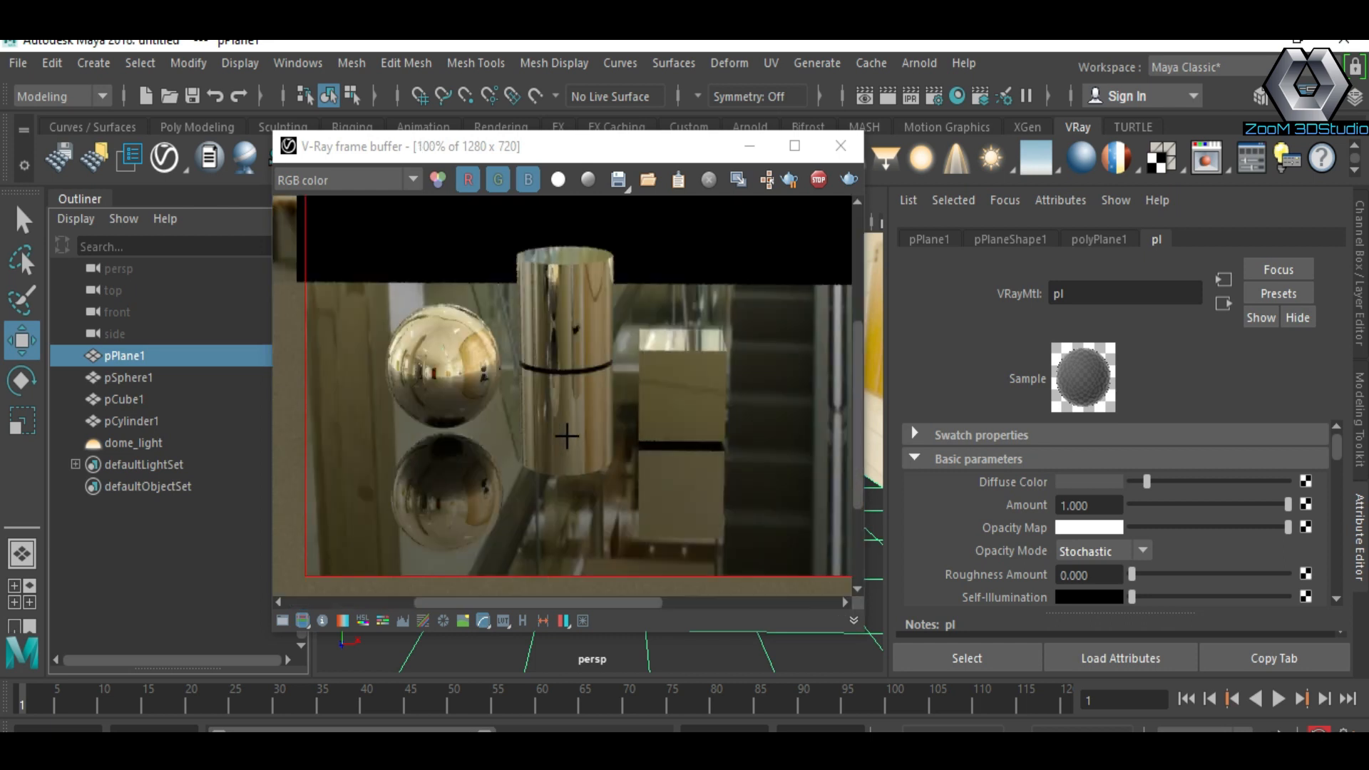
Step: Zoom in and out of the rendered region in the frame buffer to inspect the reflections
scroll(591, 427, down, 2)
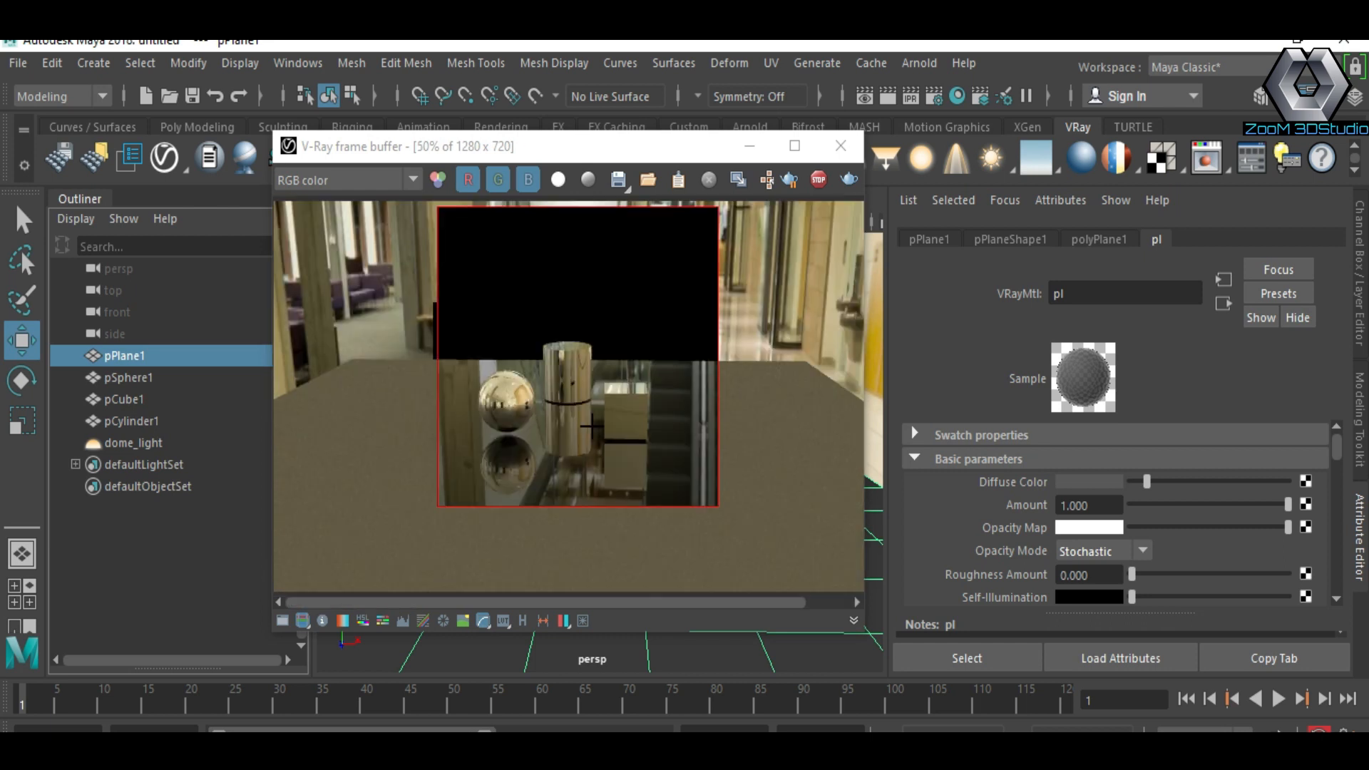
scroll(591, 426, up, 2)
scroll(596, 425, down, 2)
scroll(582, 412, up, 2)
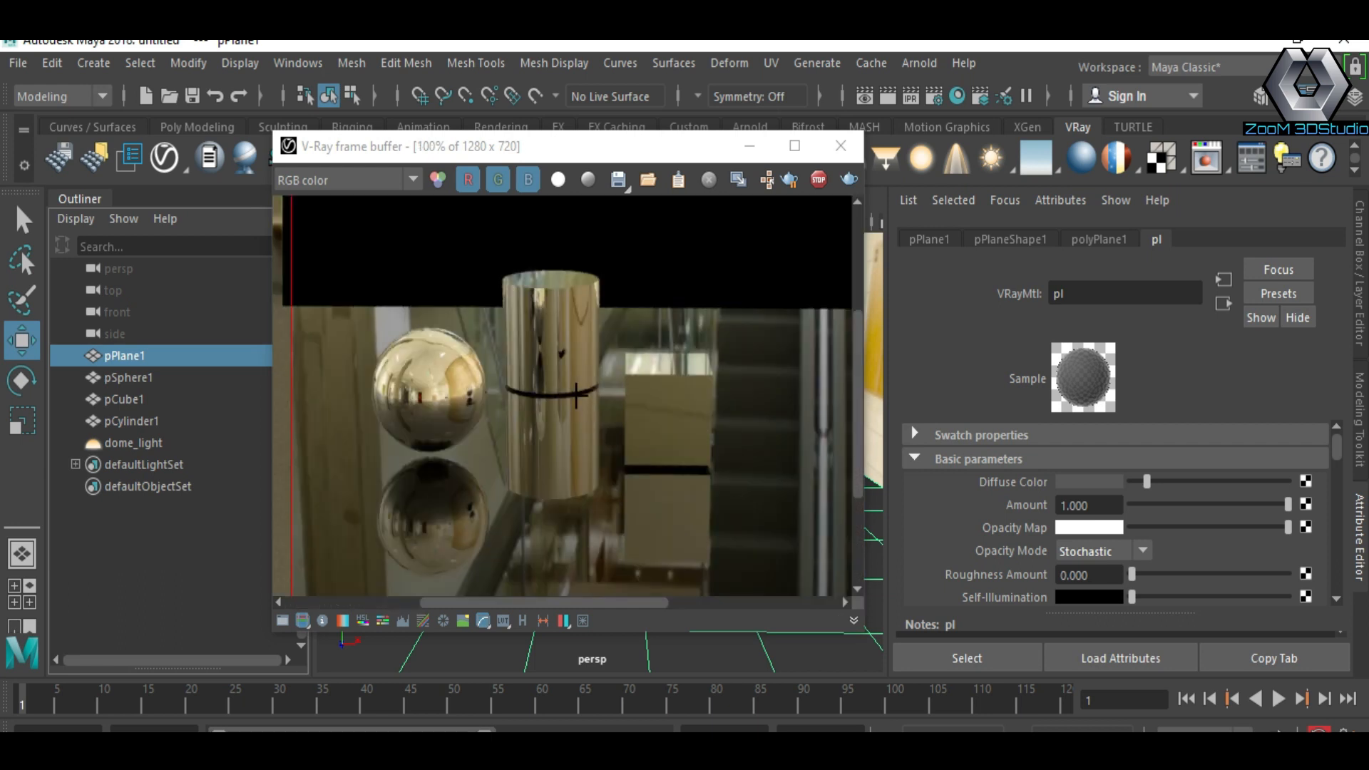
scroll(577, 436, down, 2)
scroll(524, 405, up, 2)
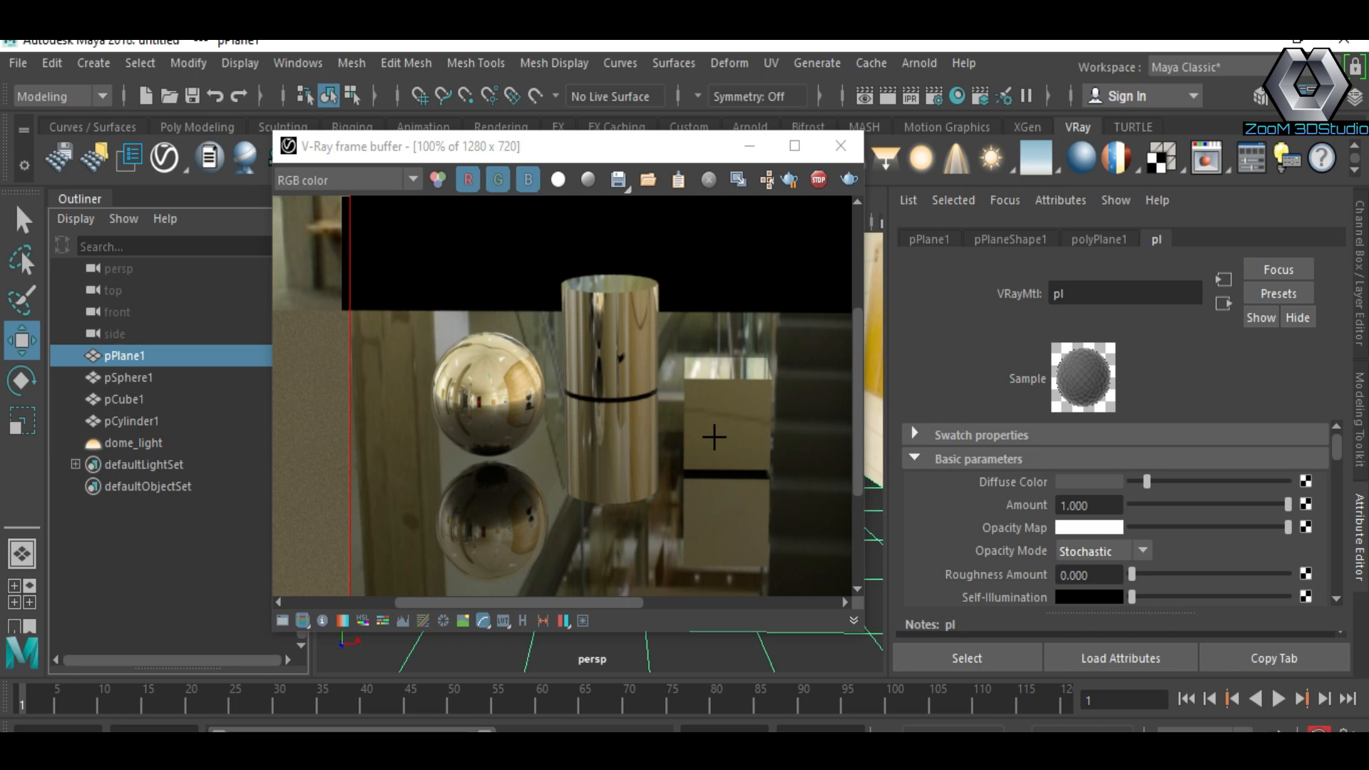
scroll(714, 436, down, 2)
scroll(534, 444, up, 2)
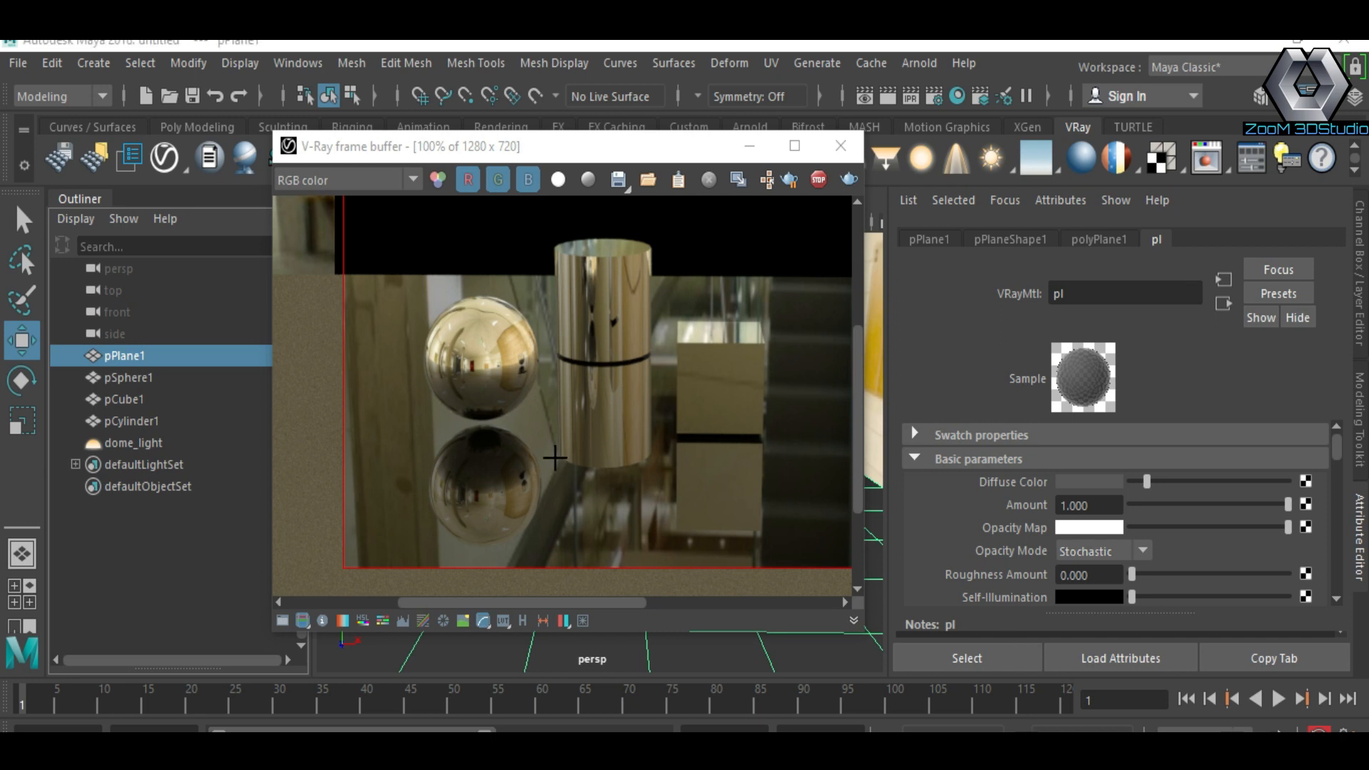
scroll(848, 277, down, 2)
Step: Open the V-Ray render settings and set Min subdivs to 8 and Adaptive Min Samples to 8
drag(866, 278, 991, 277)
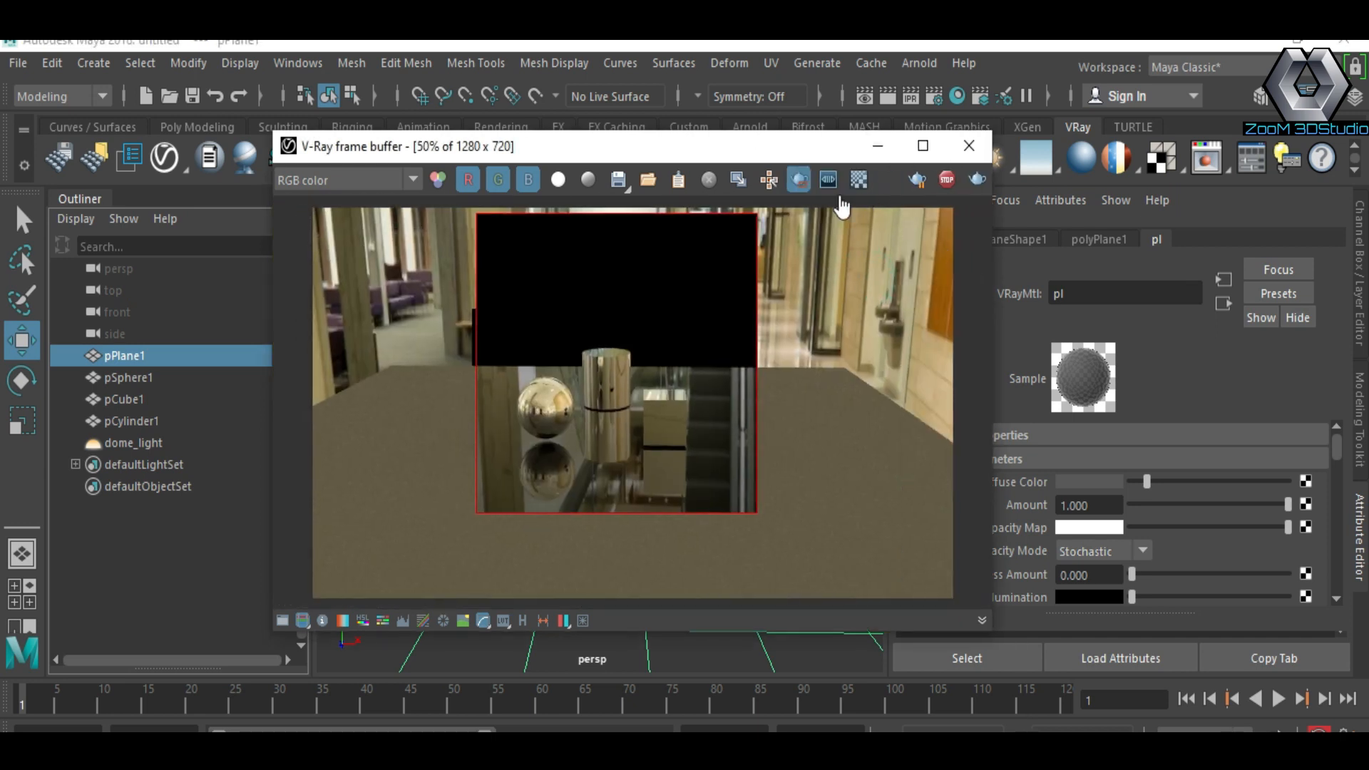
mouse_move(827, 146)
mouse_down()
mouse_move(820, 413)
mouse_move(829, 139)
mouse_up()
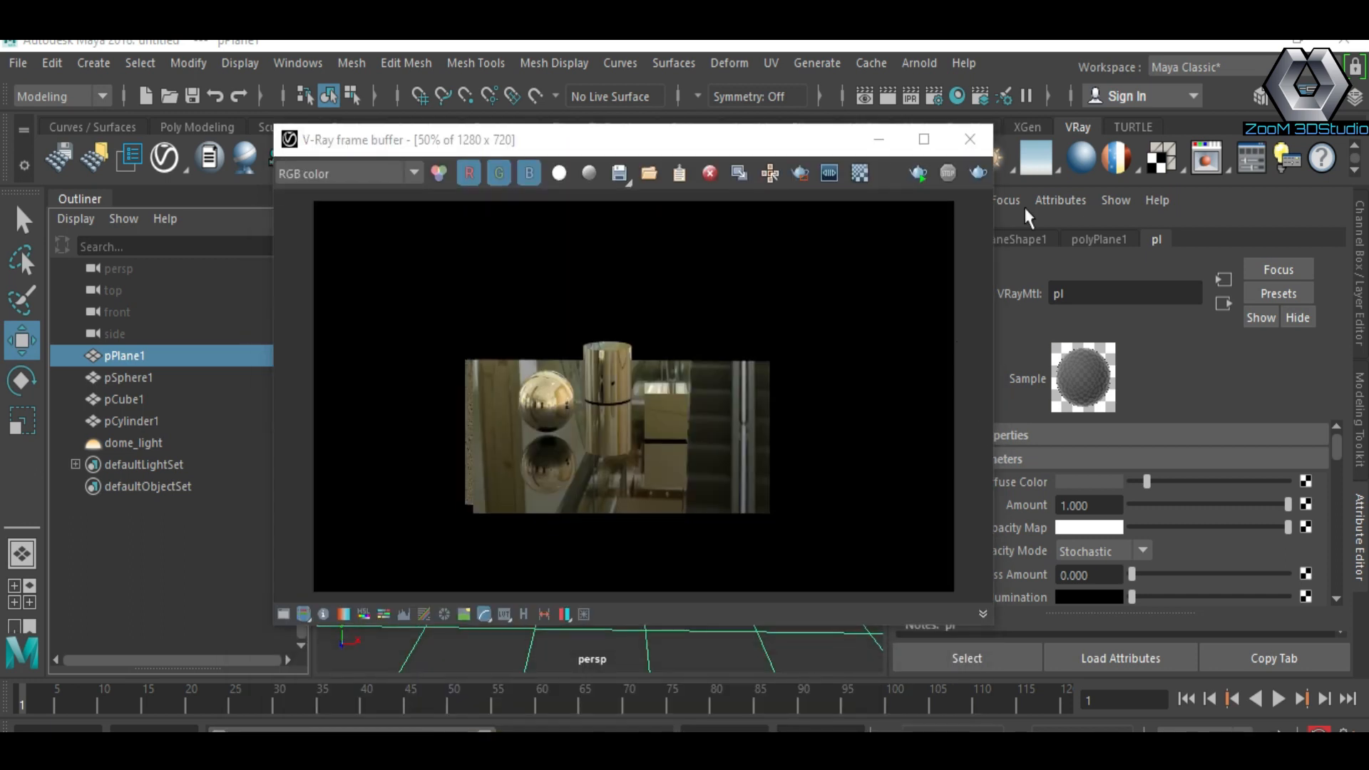
click(934, 95)
click(783, 460)
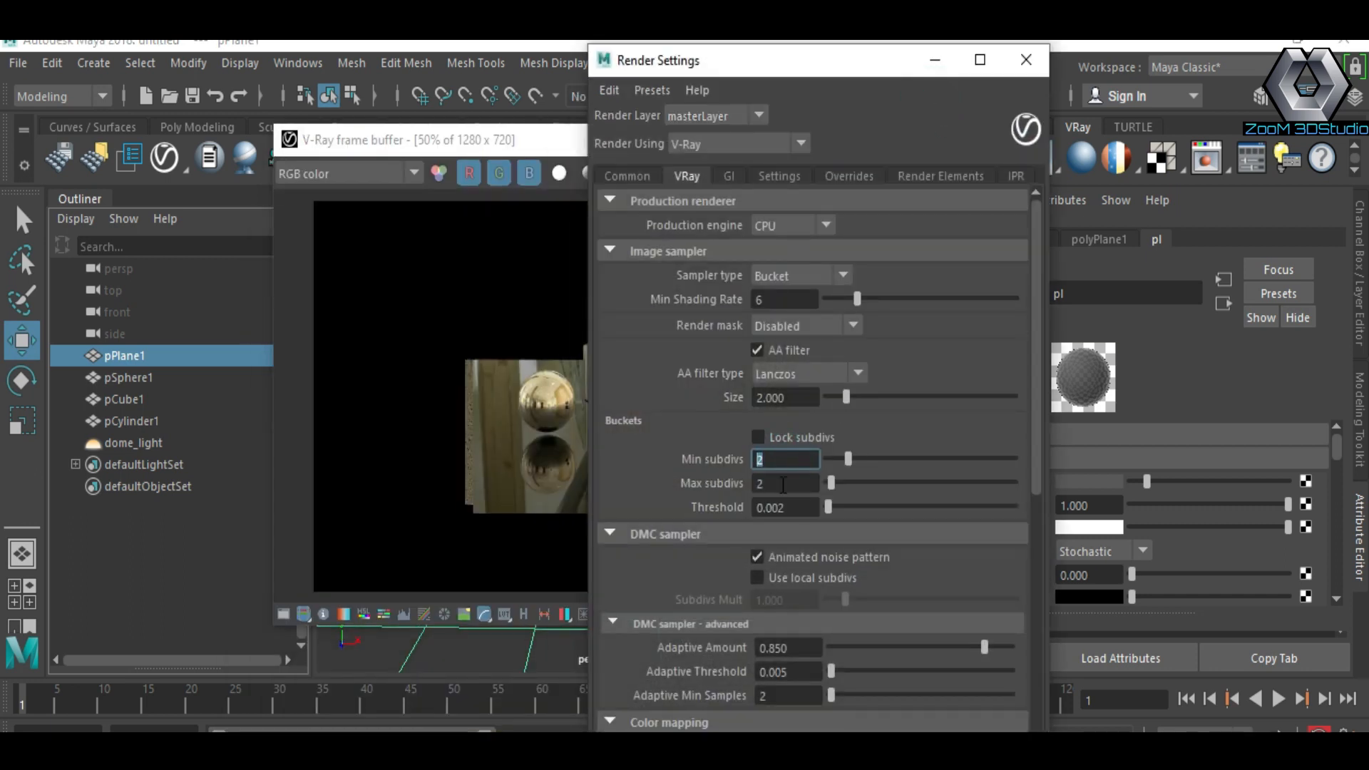
text(8)
key(Tab)
text(8)
click(779, 692)
text(8)
key(Return)
Step: Change the render resolution preset to HD 1080 and close the render settings
scroll(817, 667, down, 5)
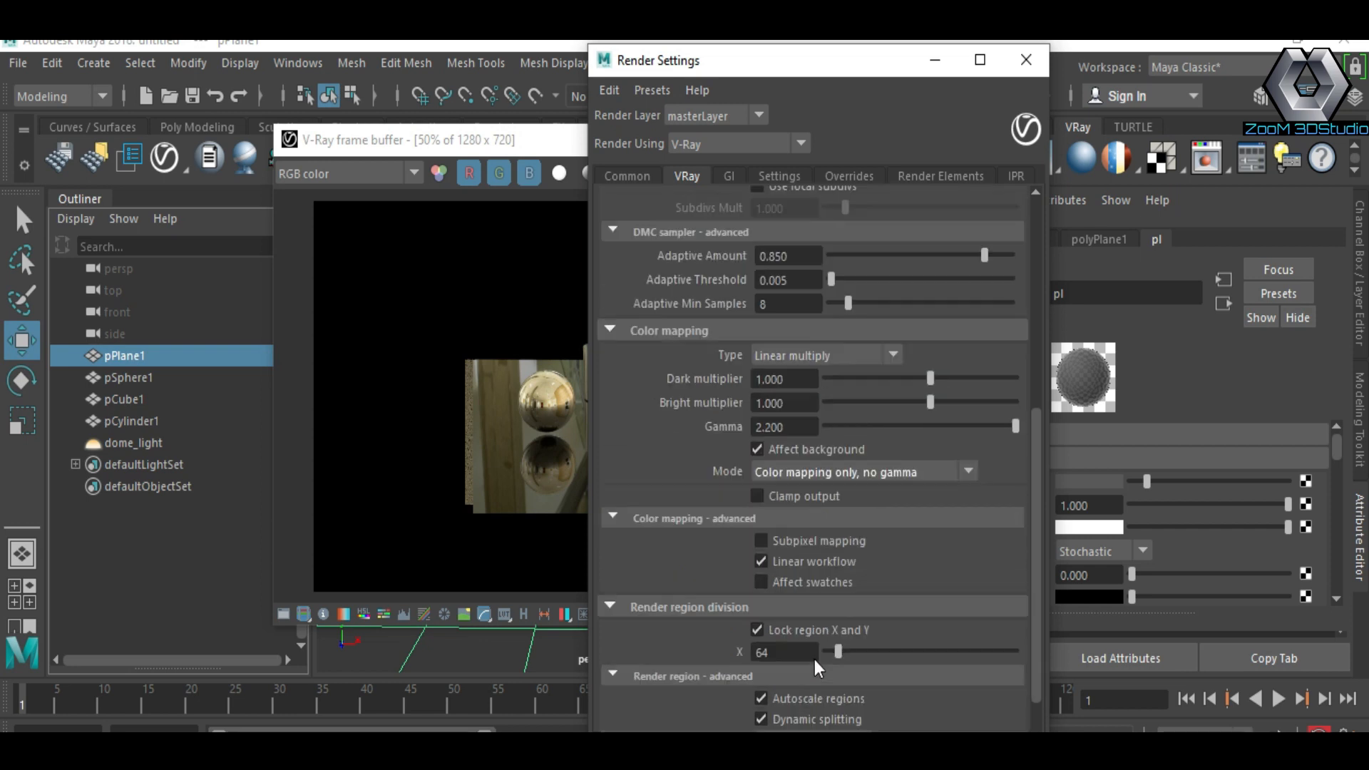
scroll(817, 666, up, 10)
click(654, 175)
scroll(834, 563, down, 3)
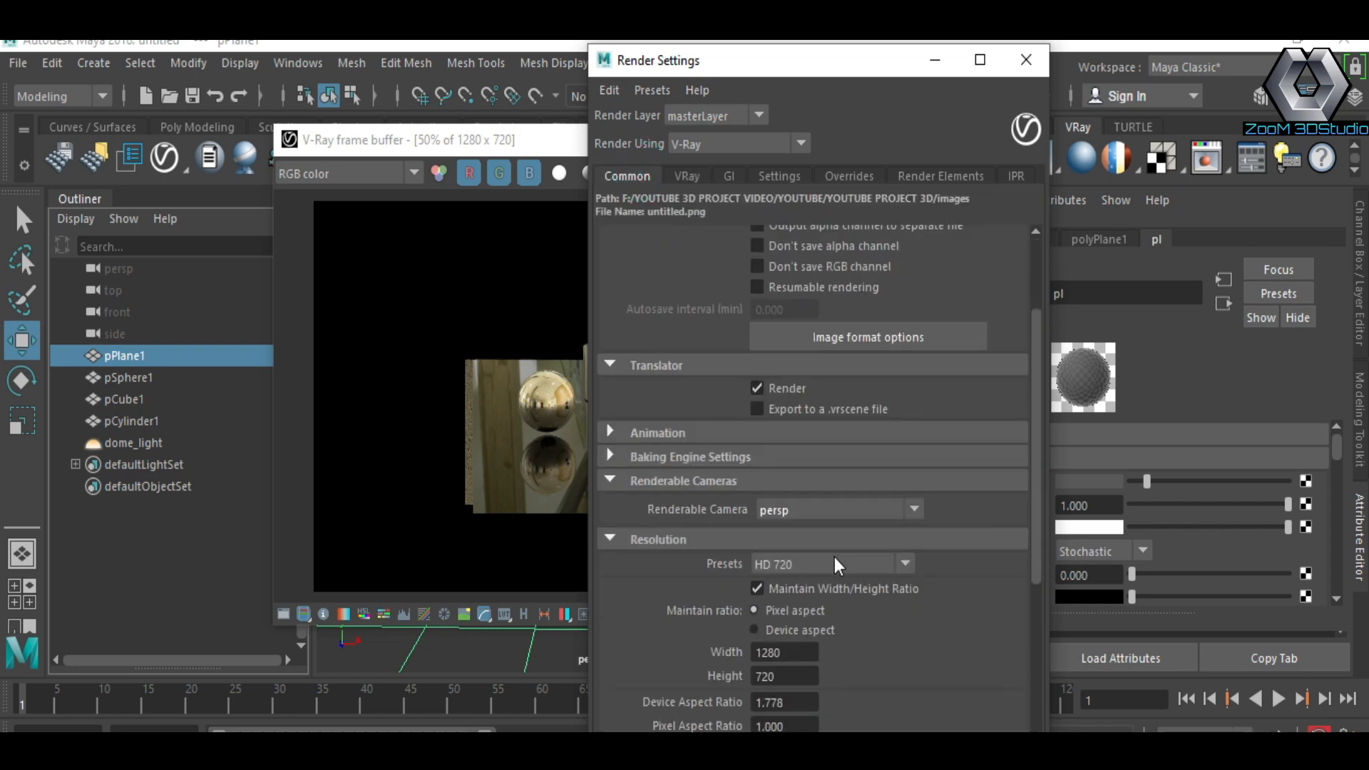
click(836, 565)
click(799, 587)
click(1026, 60)
drag(744, 146, 698, 358)
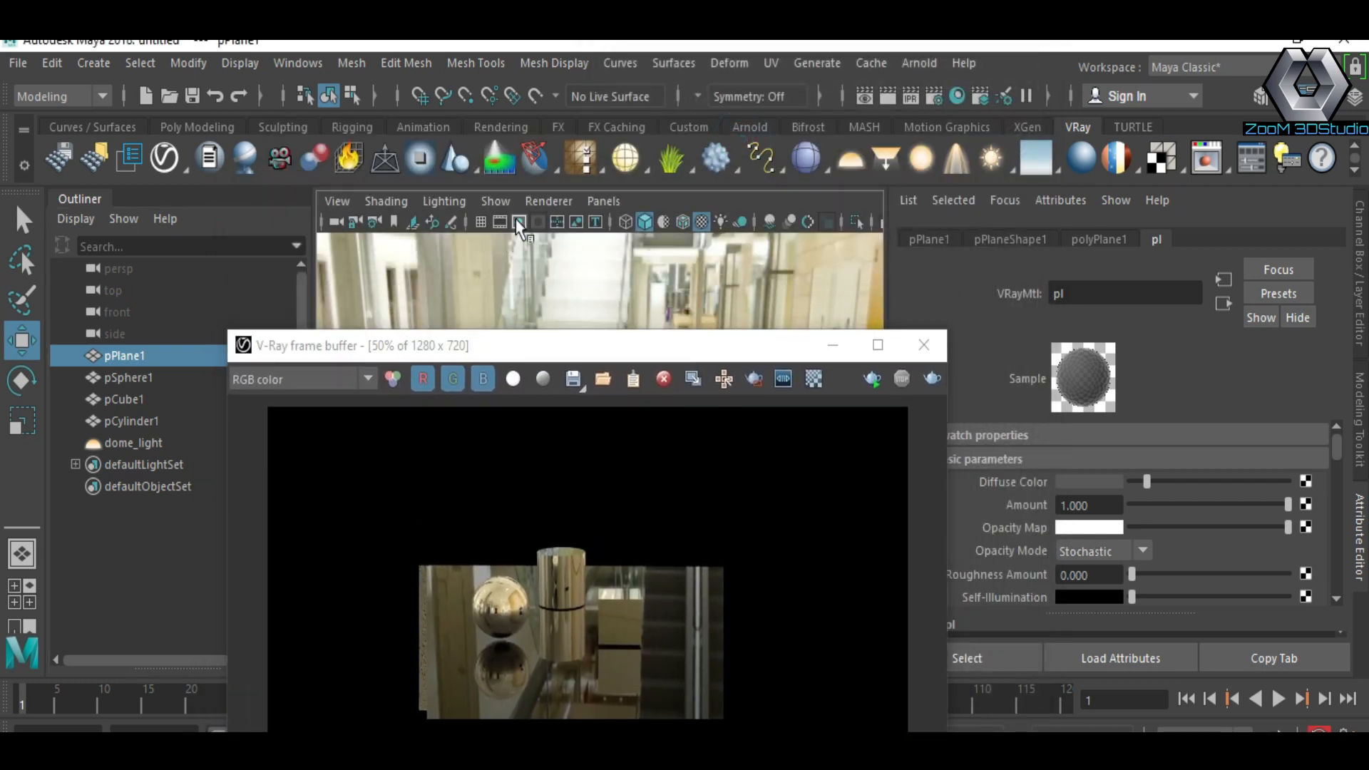
Step: Turn on the viewport resolution gate and move the camera closer to the objects
click(539, 221)
click(831, 348)
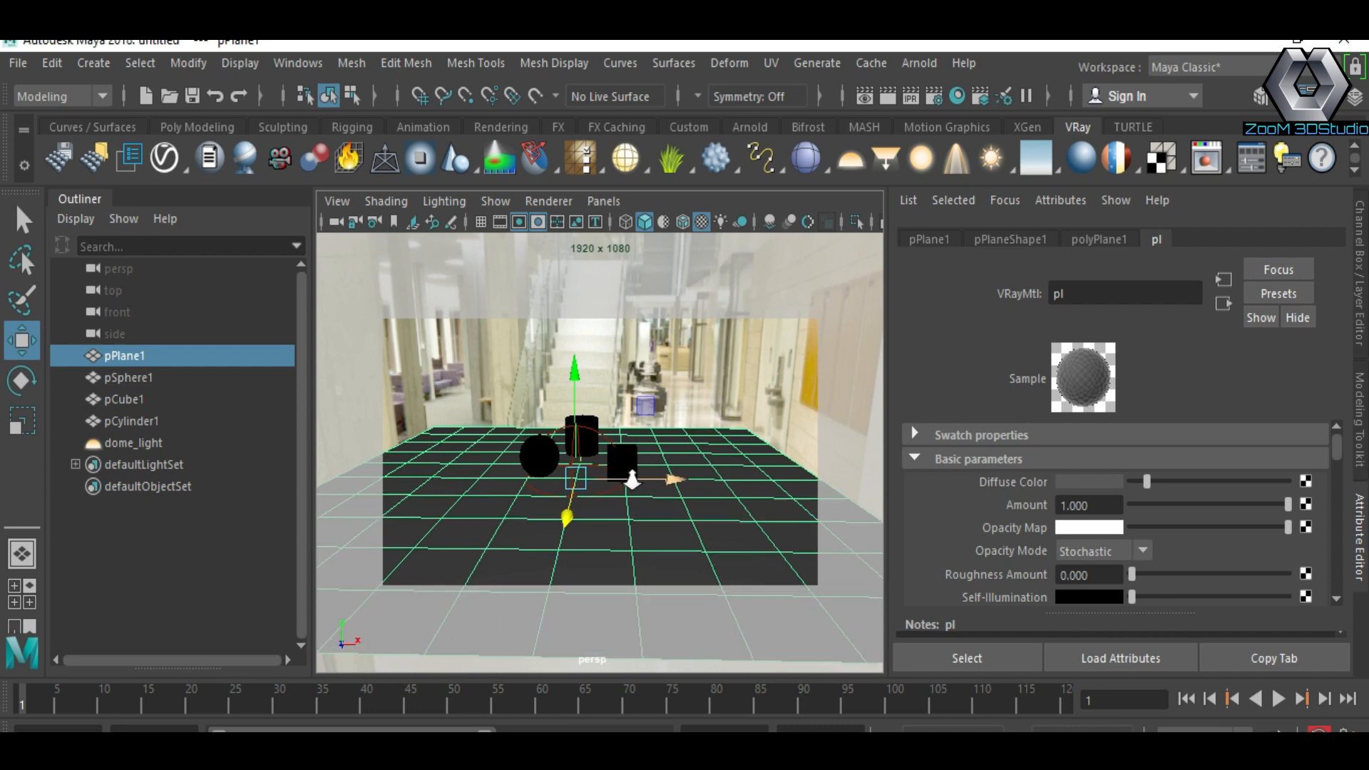
alt+drag(671, 528, 663, 483)
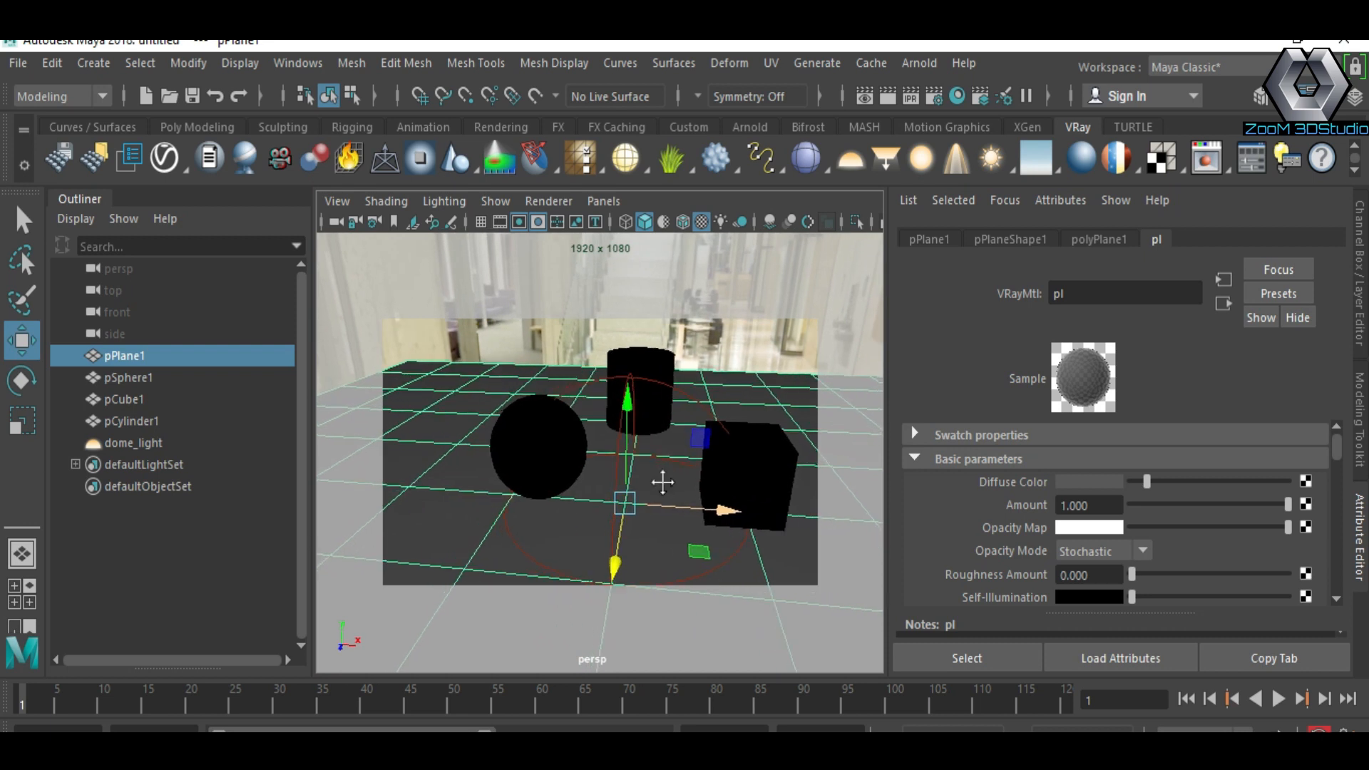
alt+middle_drag(666, 485, 668, 489)
Step: Move the sphere to the right and toward the camera
click(555, 452)
drag(637, 465, 686, 478)
drag(581, 501, 592, 547)
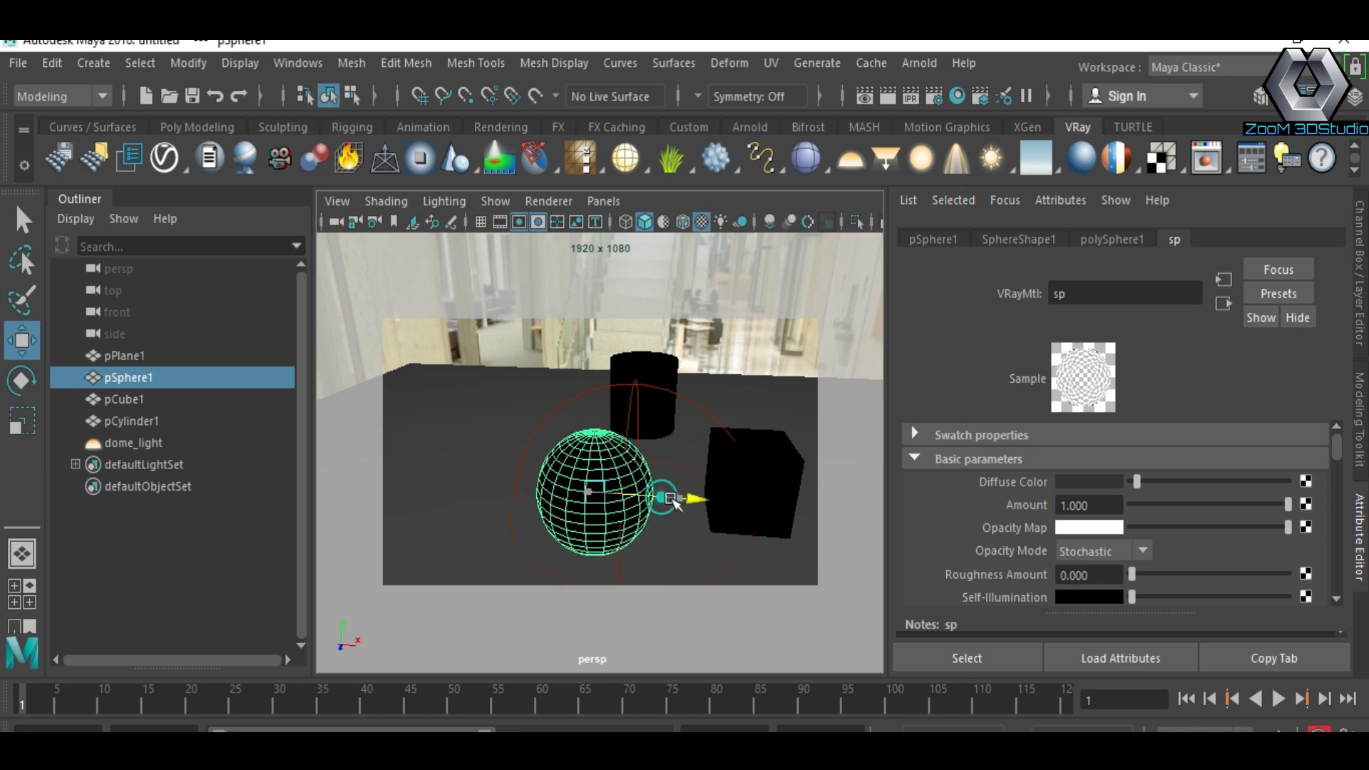
Step: Shift the cylinder slightly right and set its subdivisions height and caps to 4
click(664, 374)
drag(701, 403, 724, 405)
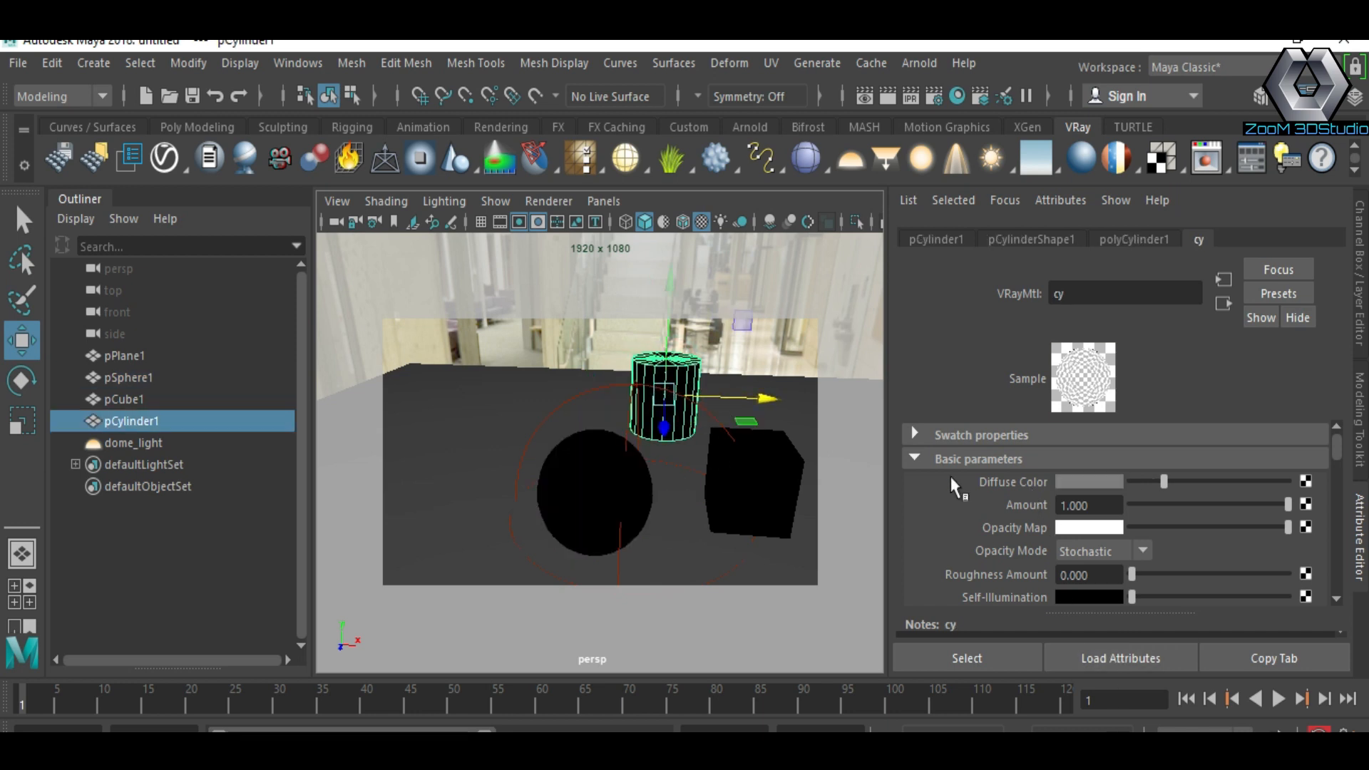
click(1134, 240)
drag(1143, 456, 1144, 480)
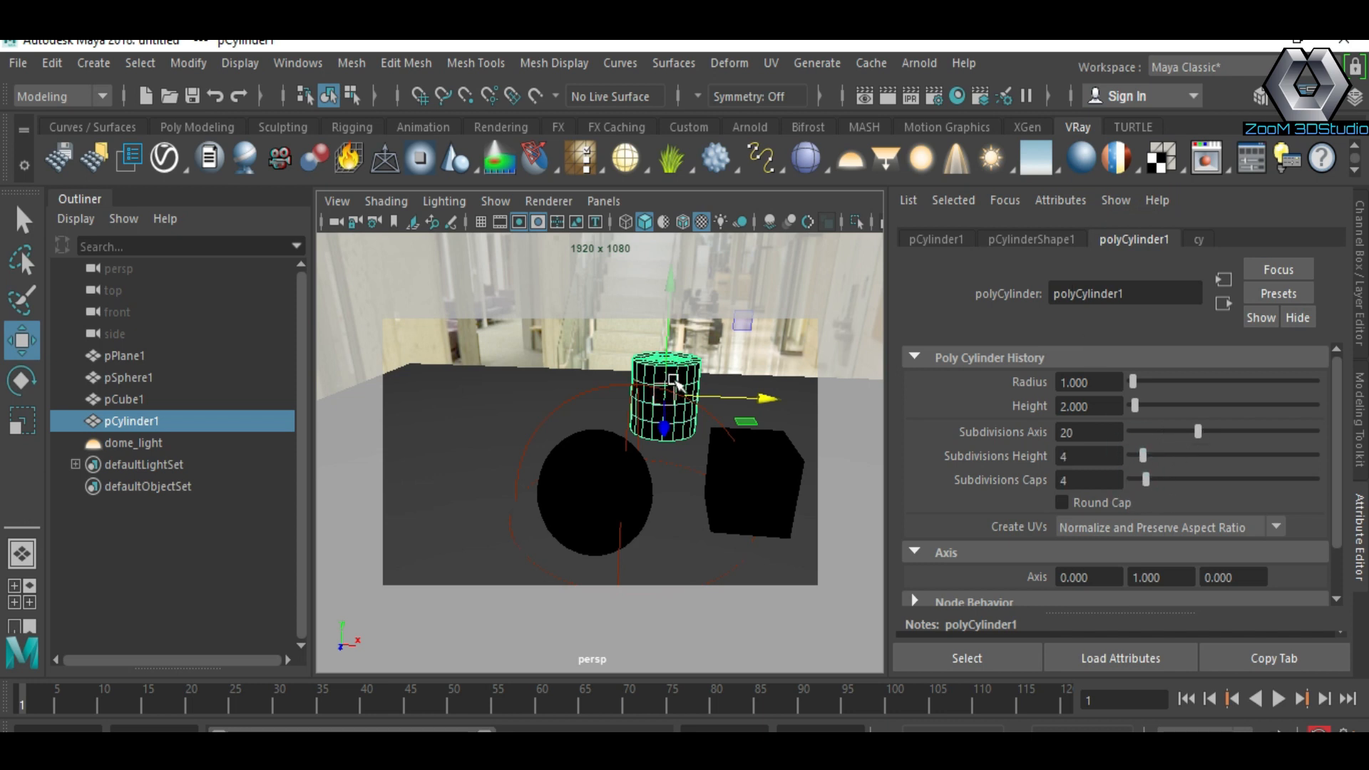
Step: Set the cube's subdivisions to 3 in width, 4 in height and 3 in depth
click(778, 465)
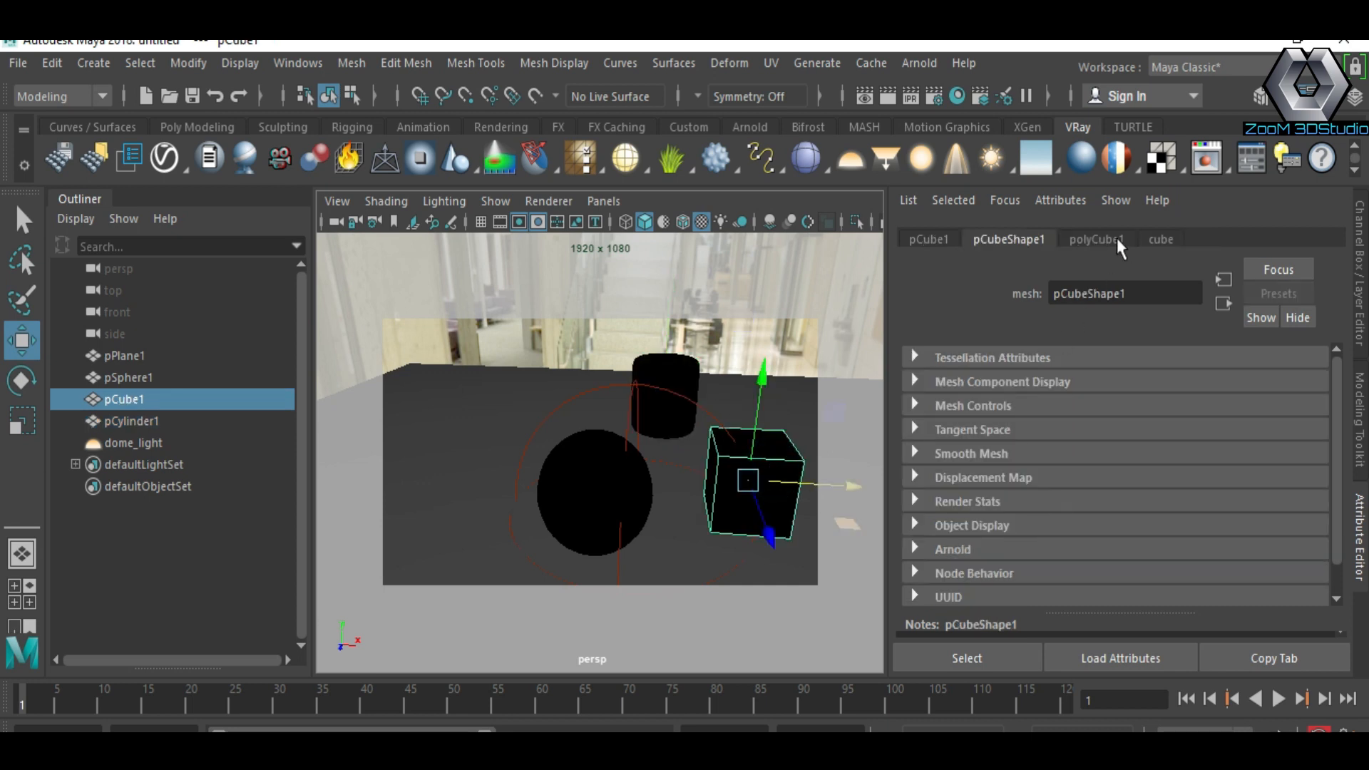
click(1161, 239)
click(1083, 241)
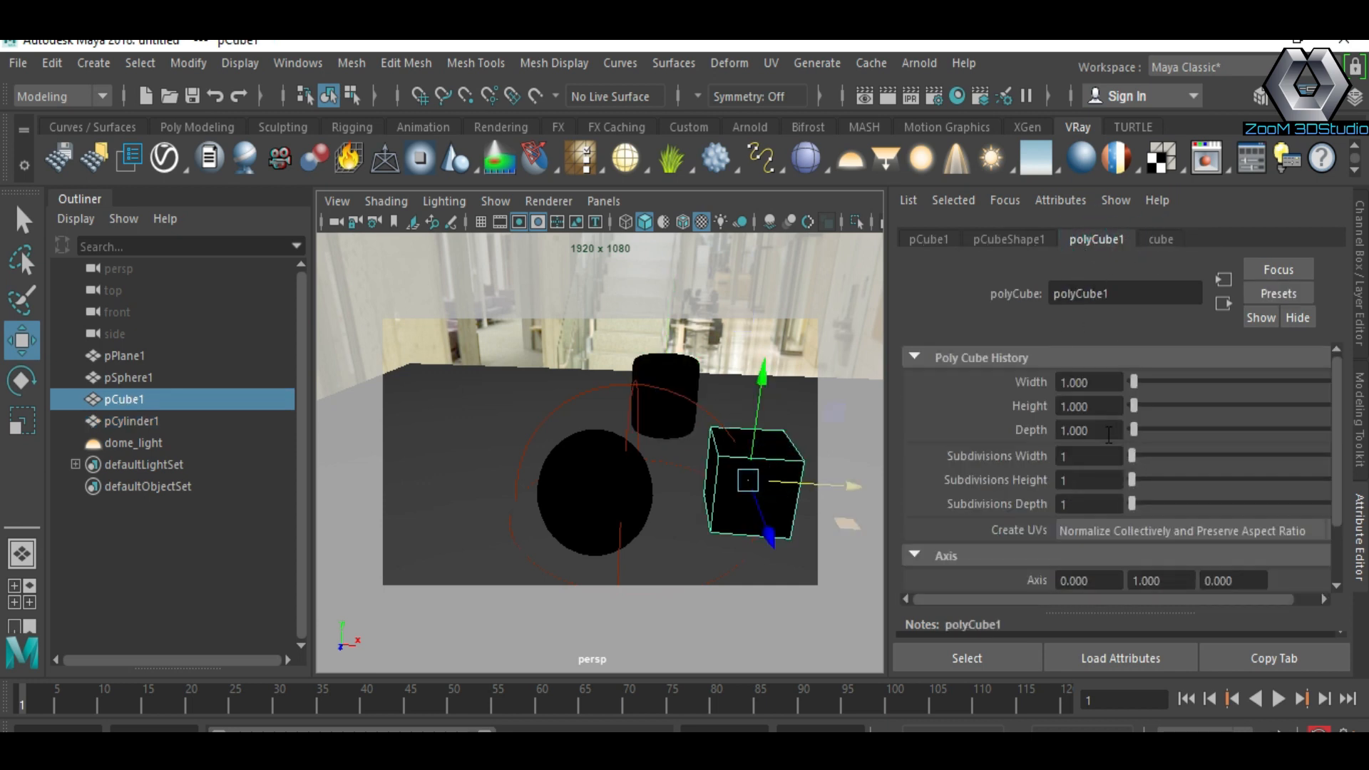
drag(1134, 458, 1141, 503)
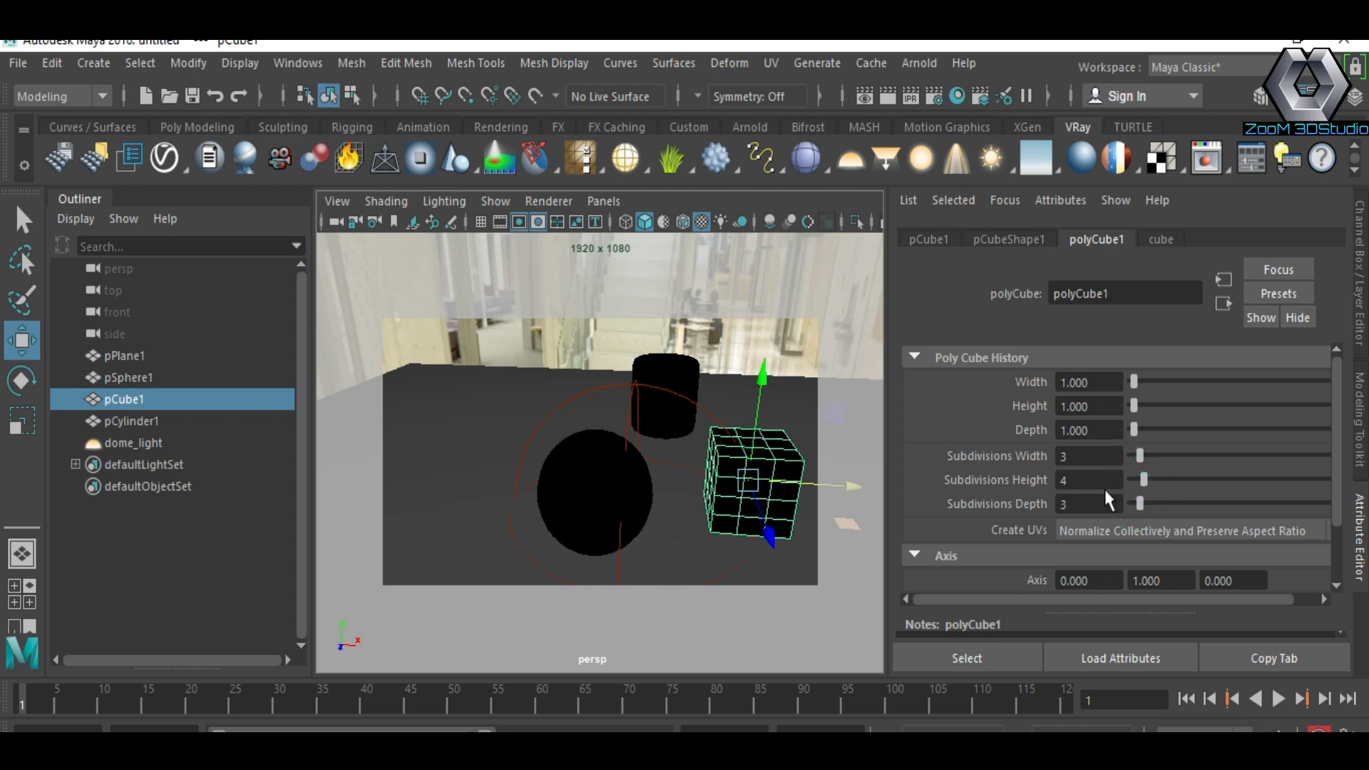
Step: Smooth the cube's display and render the scene in V-Ray
right_drag(785, 454, 800, 323)
click(619, 556)
click(589, 497)
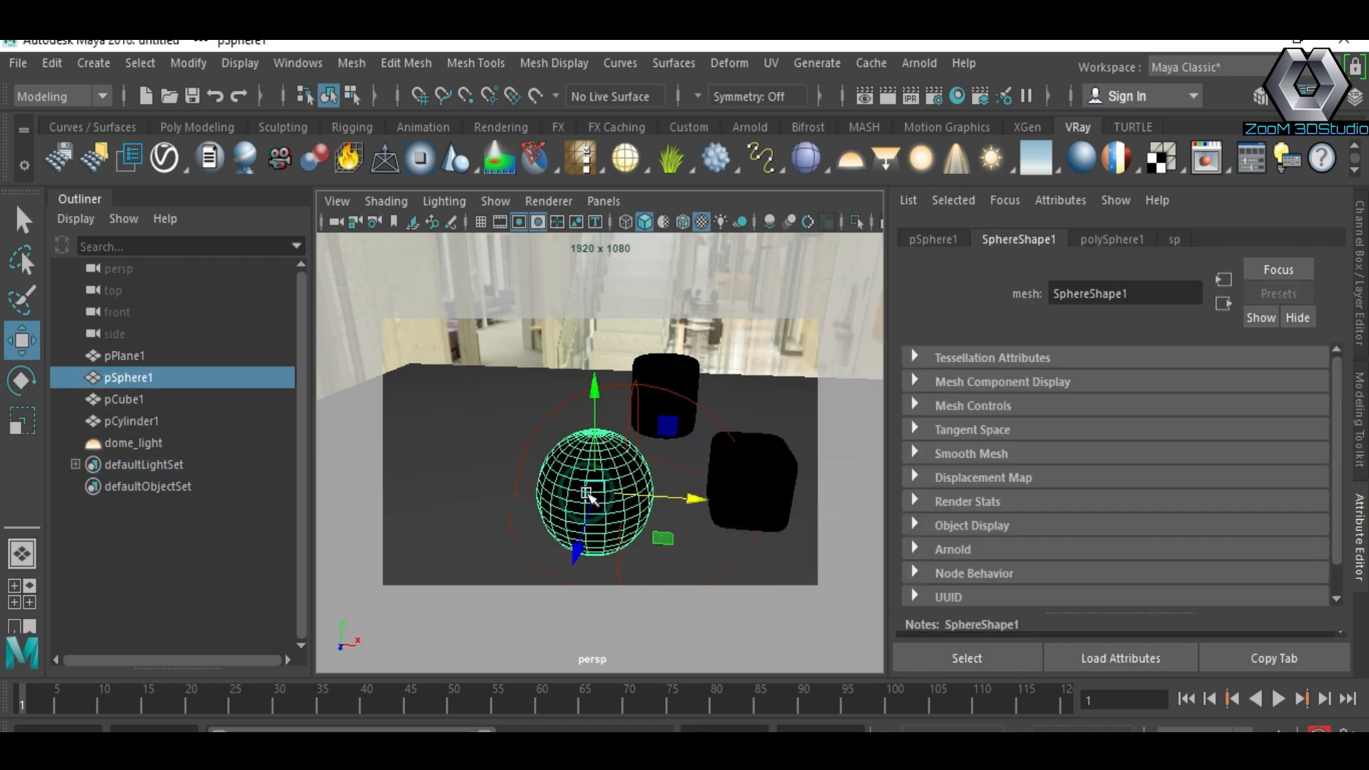
click(729, 436)
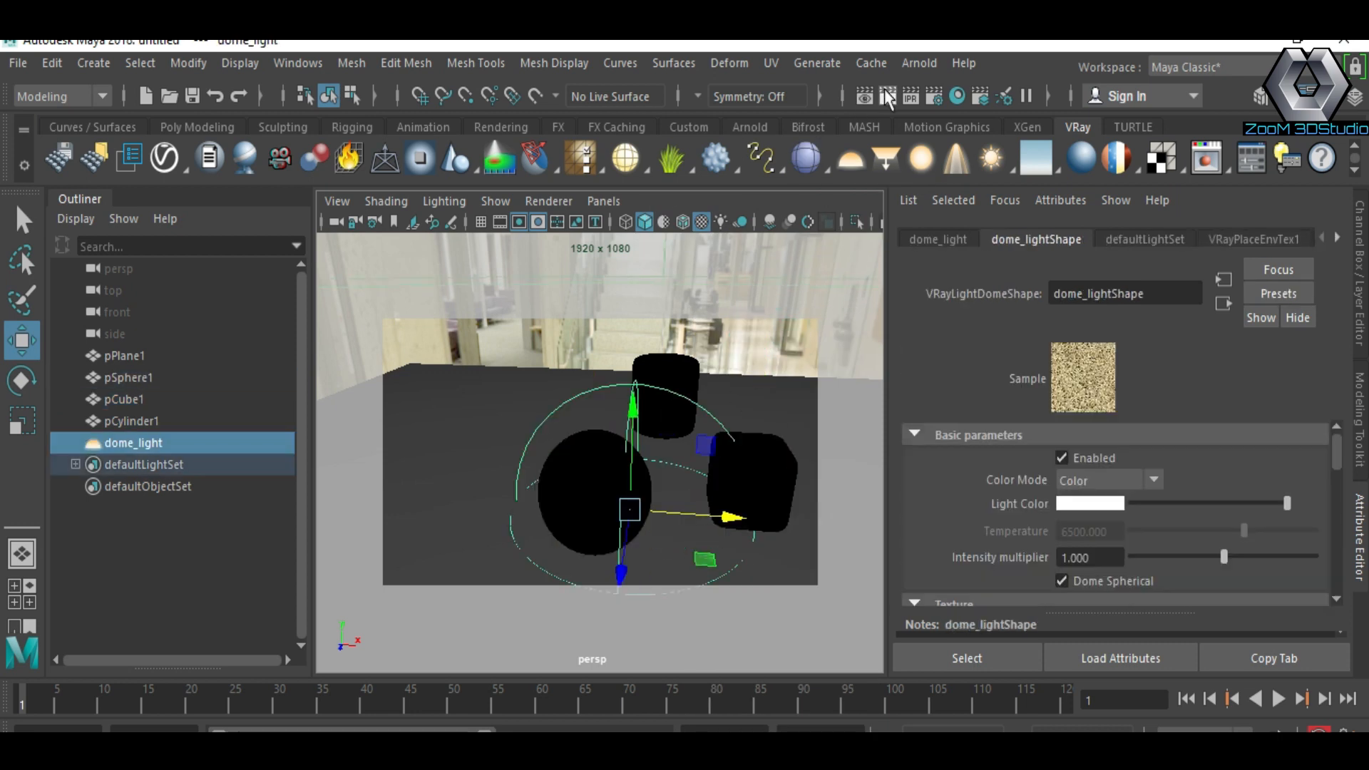
click(890, 92)
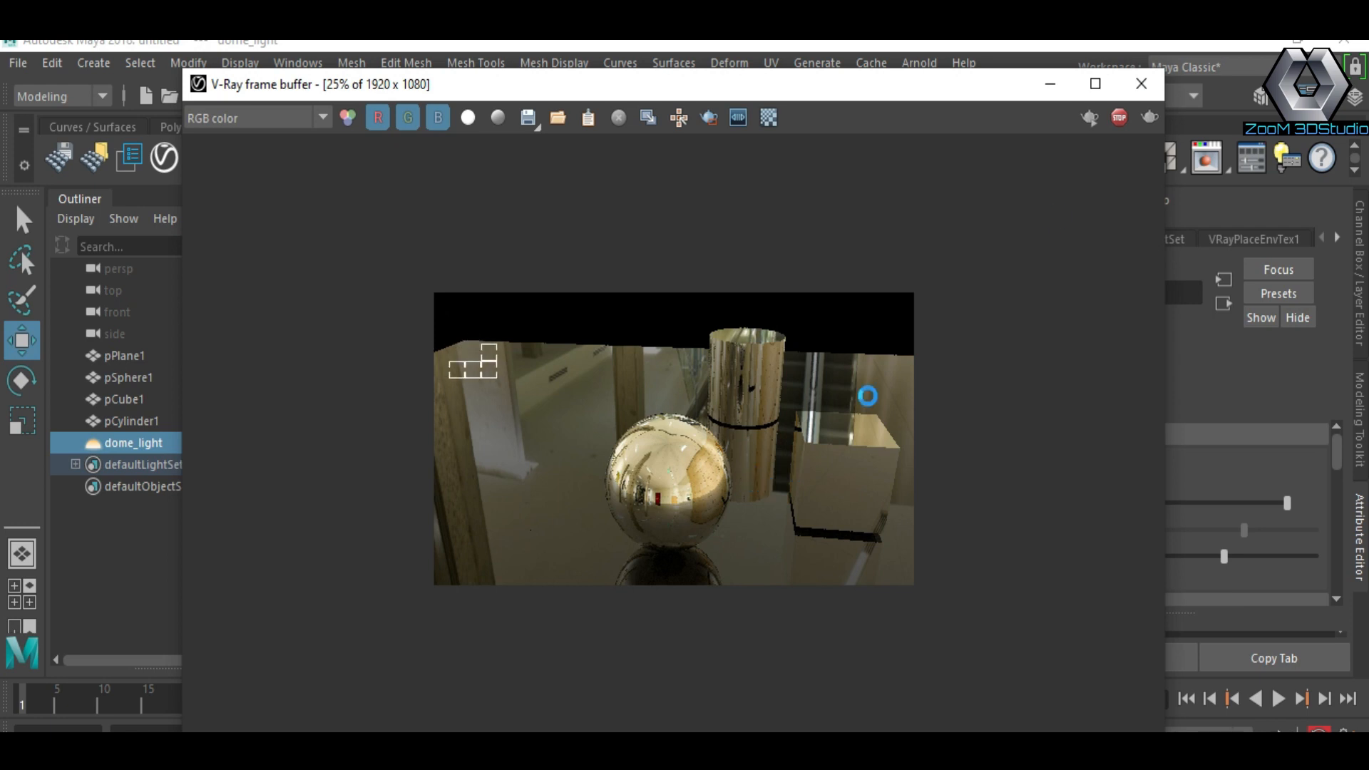
Step: Reframe the camera on the objects and smooth the cylinder's display
click(1050, 84)
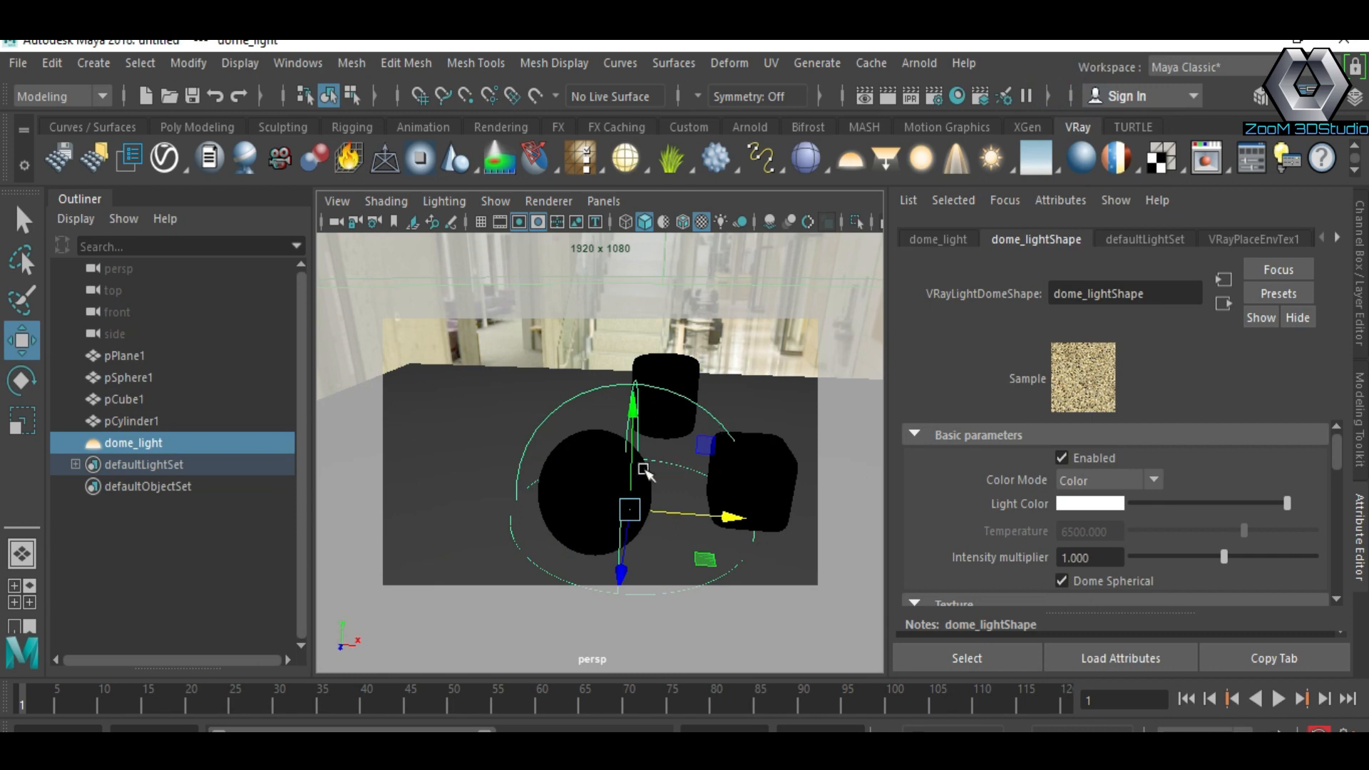
click(512, 456)
alt+drag(644, 513, 574, 464)
click(666, 373)
drag(669, 427, 667, 465)
alt+right_drag(665, 467, 664, 458)
alt+middle_drag(663, 457, 685, 453)
alt+right_drag(685, 453, 679, 471)
alt+middle_drag(679, 471, 669, 475)
alt+drag(669, 475, 660, 477)
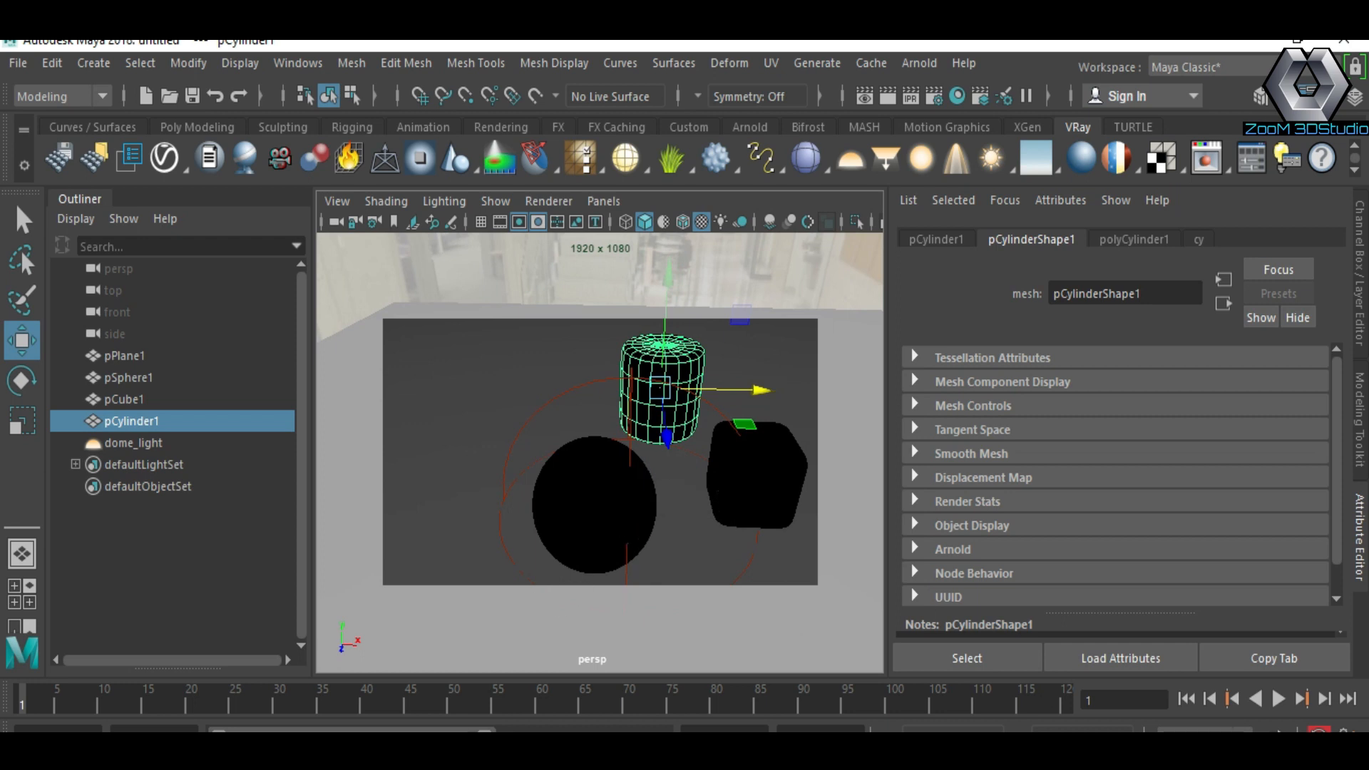
Step: Set the cube's cube material diffuse color to red
click(757, 475)
click(1162, 239)
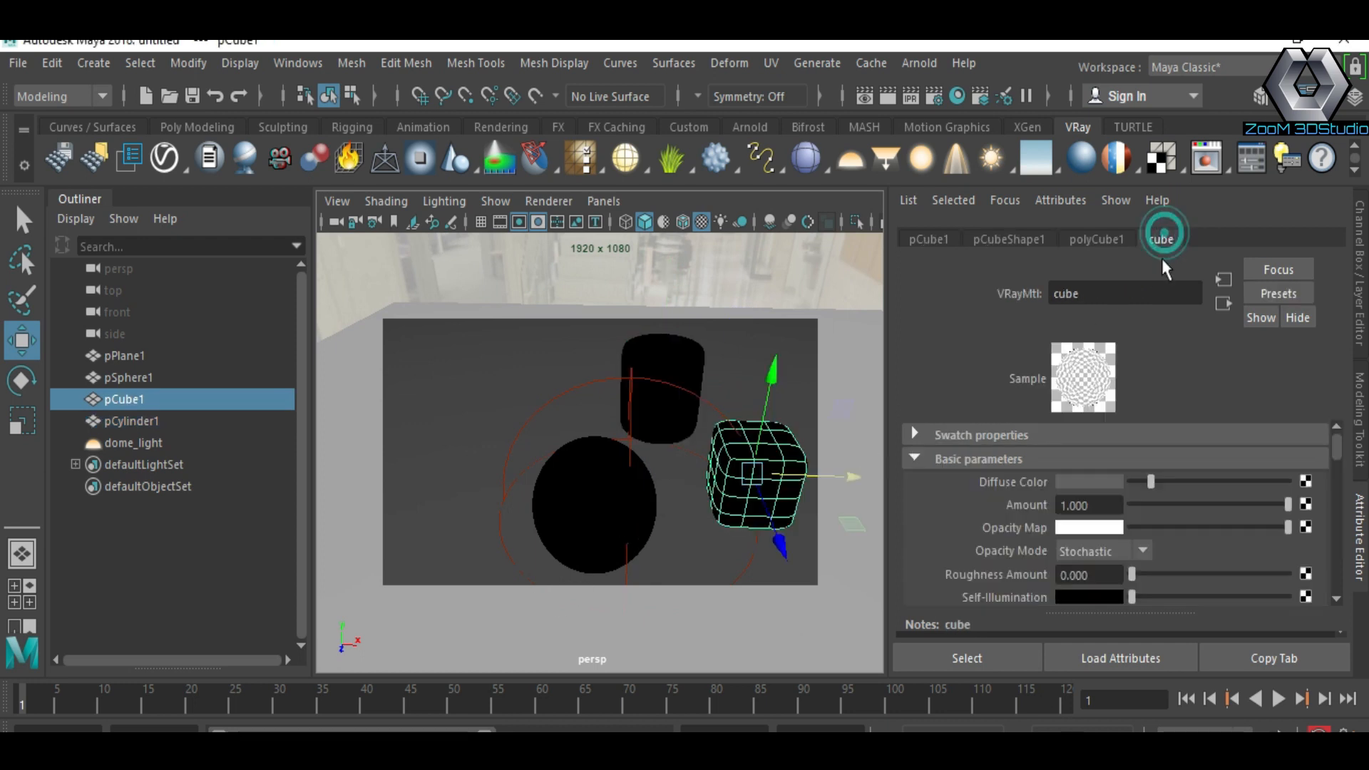
click(1098, 477)
drag(1257, 482, 1269, 520)
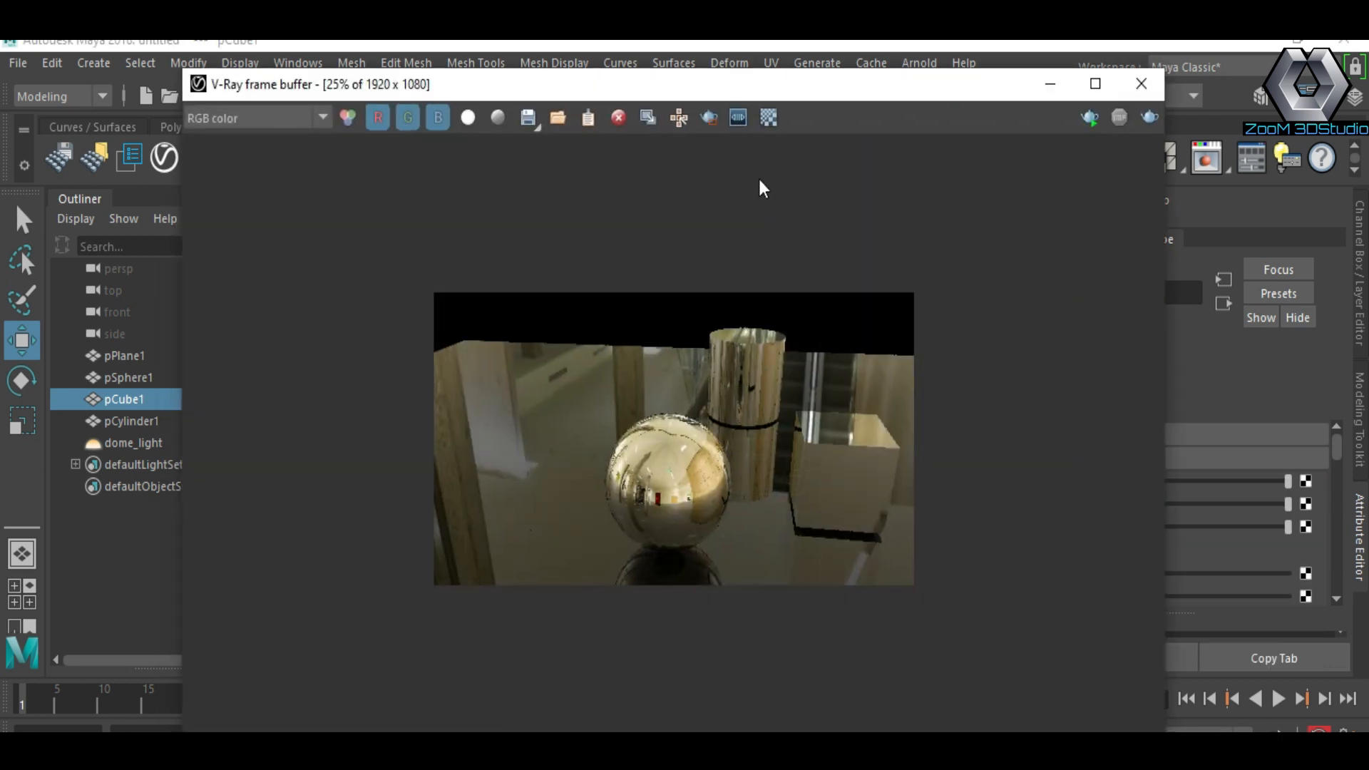
Step: Draw a render region around the cube and render it
click(709, 117)
drag(723, 376, 915, 574)
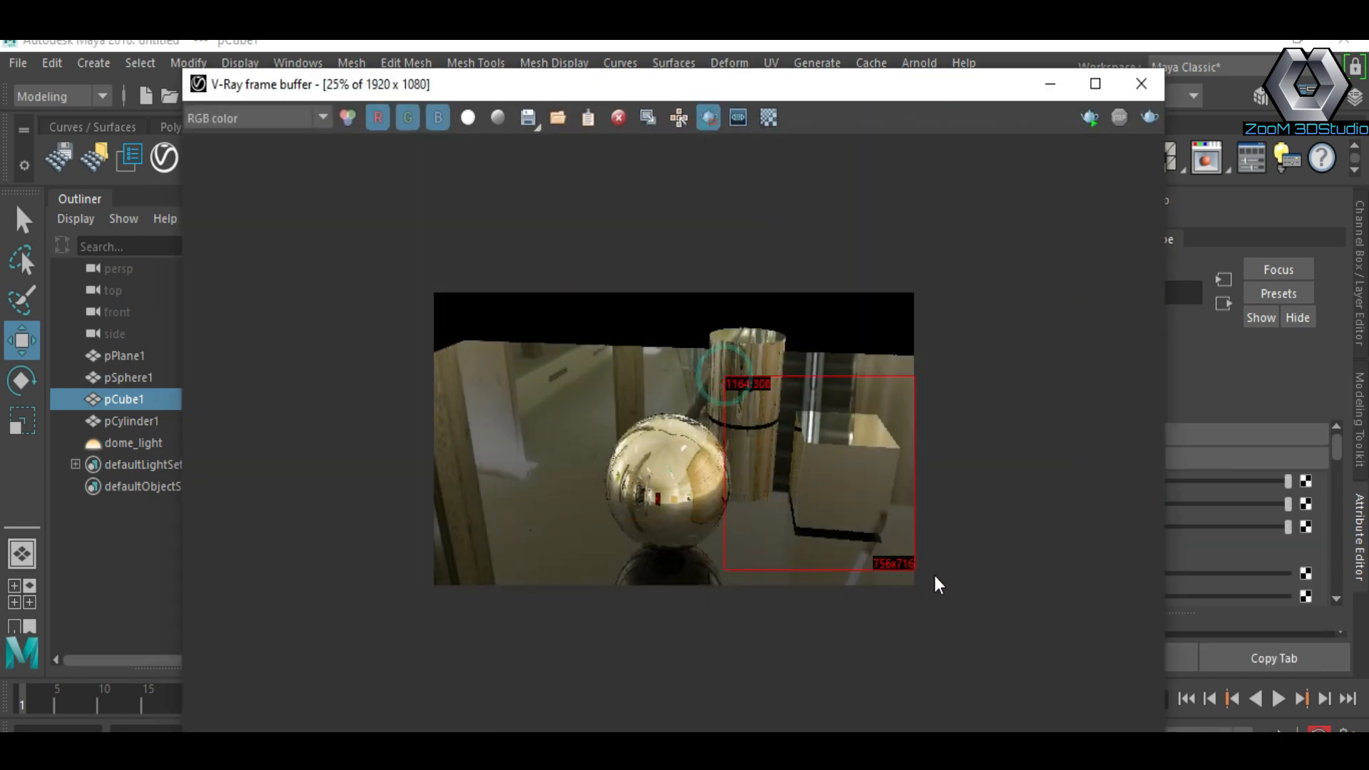
click(1150, 117)
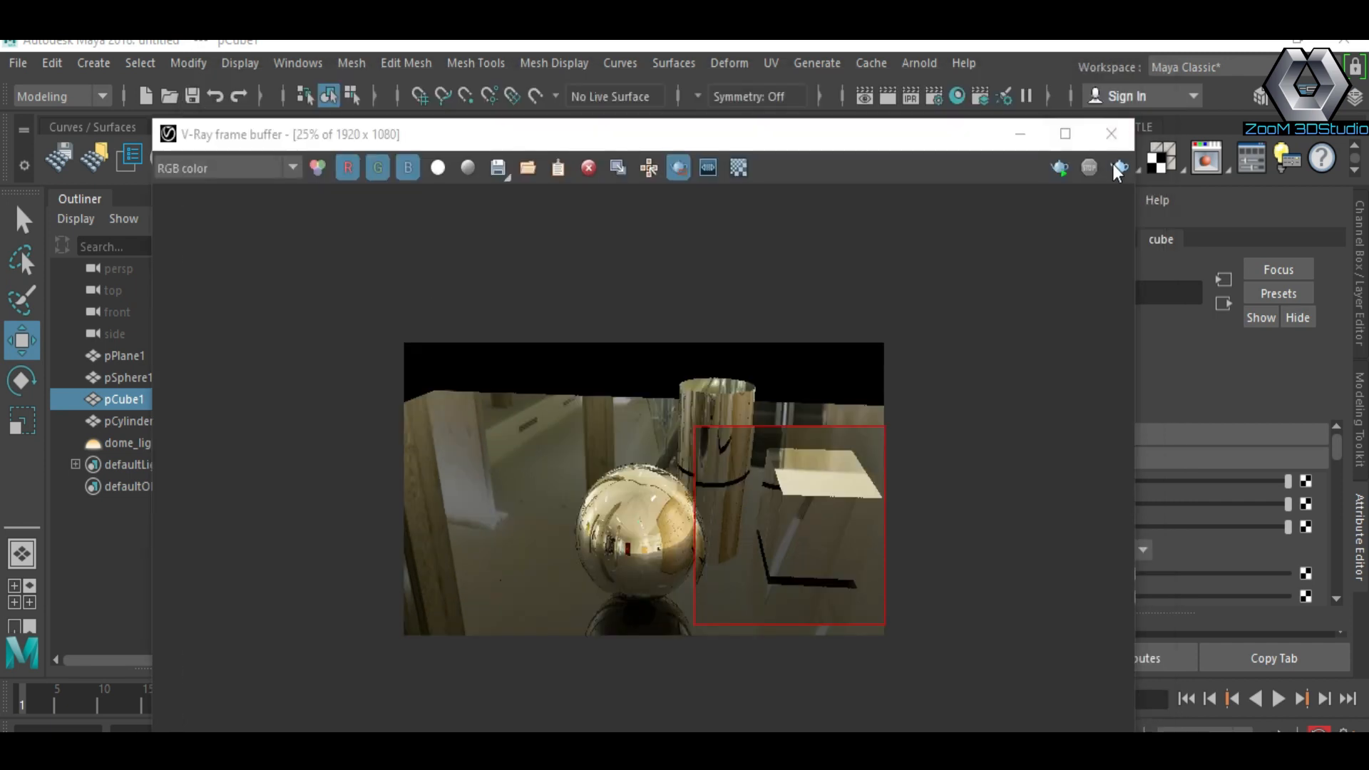
click(1119, 169)
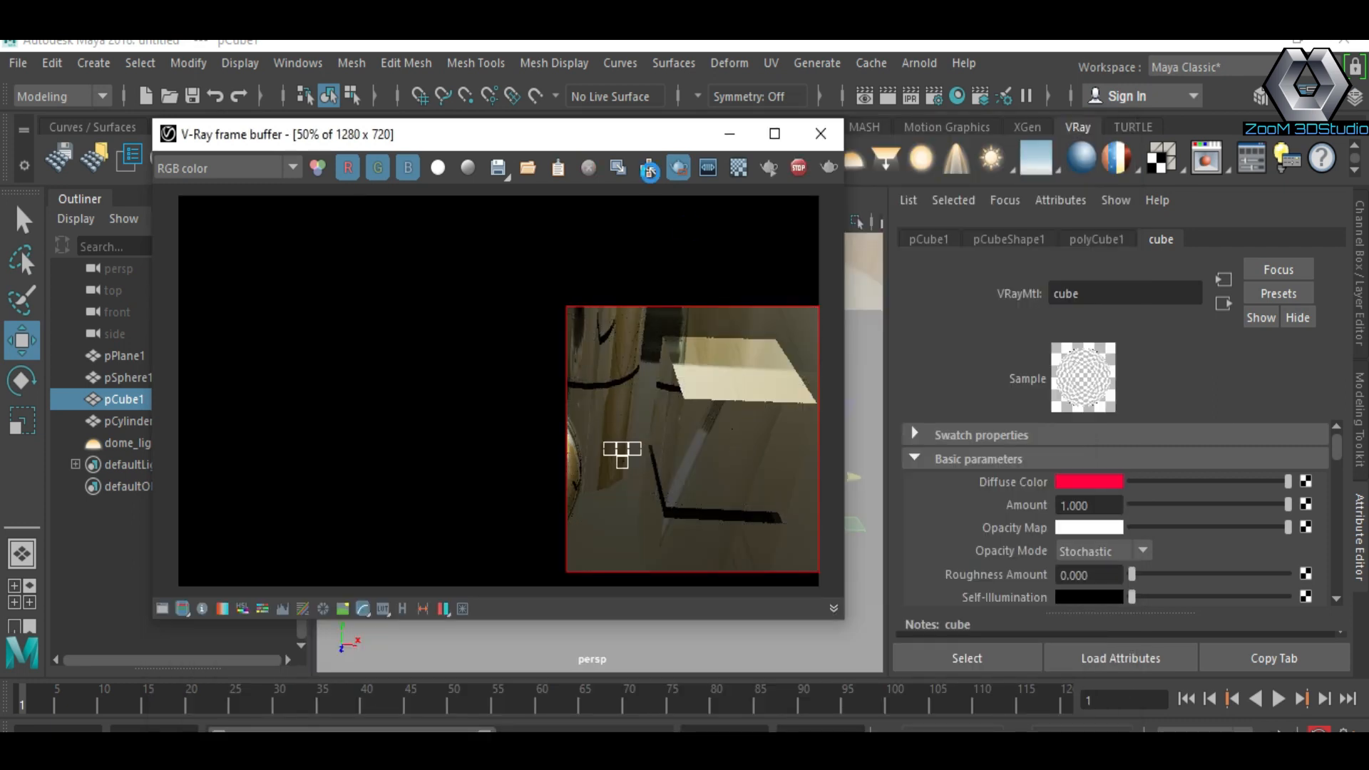
Step: Scroll the cube material's attributes to its reflection parameters
scroll(1075, 544, down, 5)
scroll(1075, 544, down, 3)
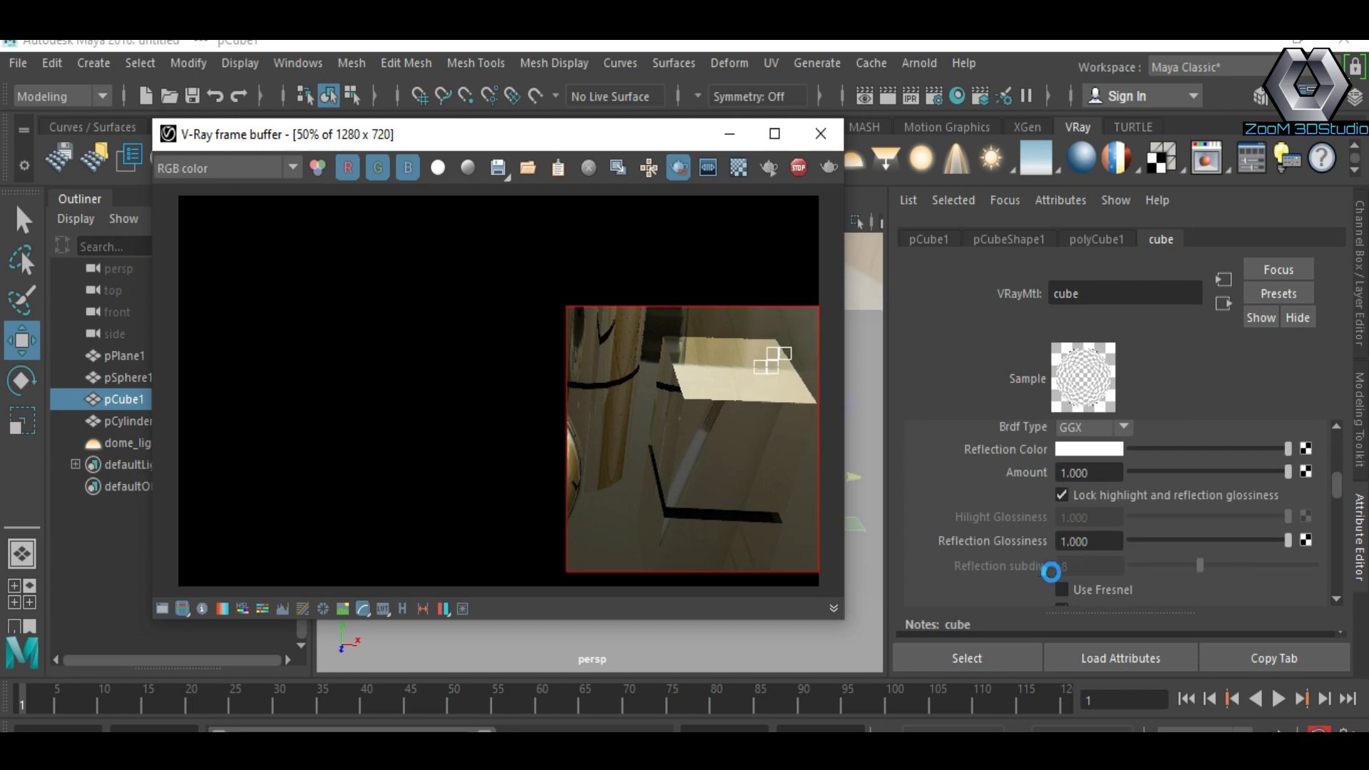